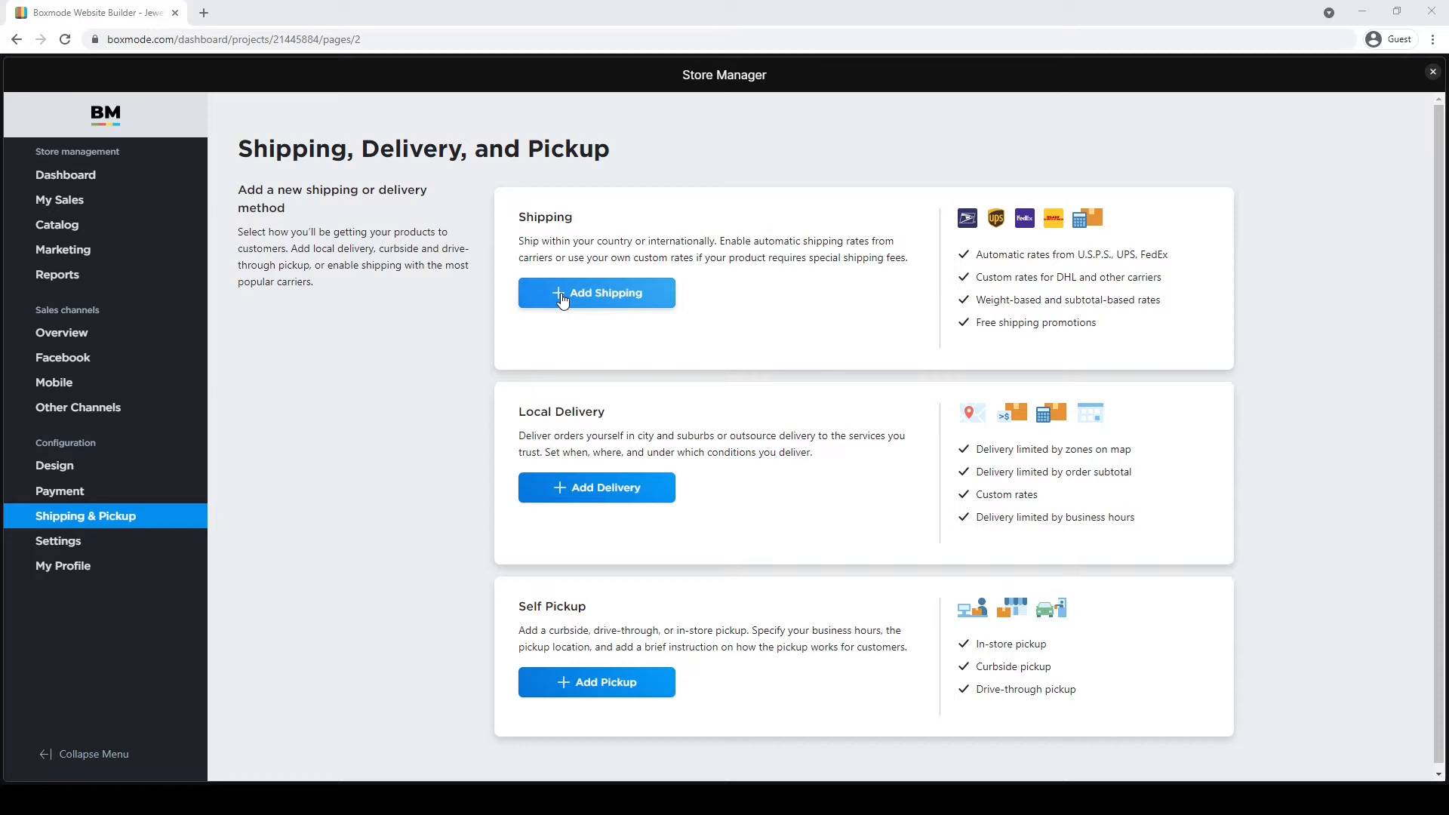
Step: Add a new shipping method for U.S.P.S. with automatically calculated rates, looking through the list of all carriers first
click(562, 298)
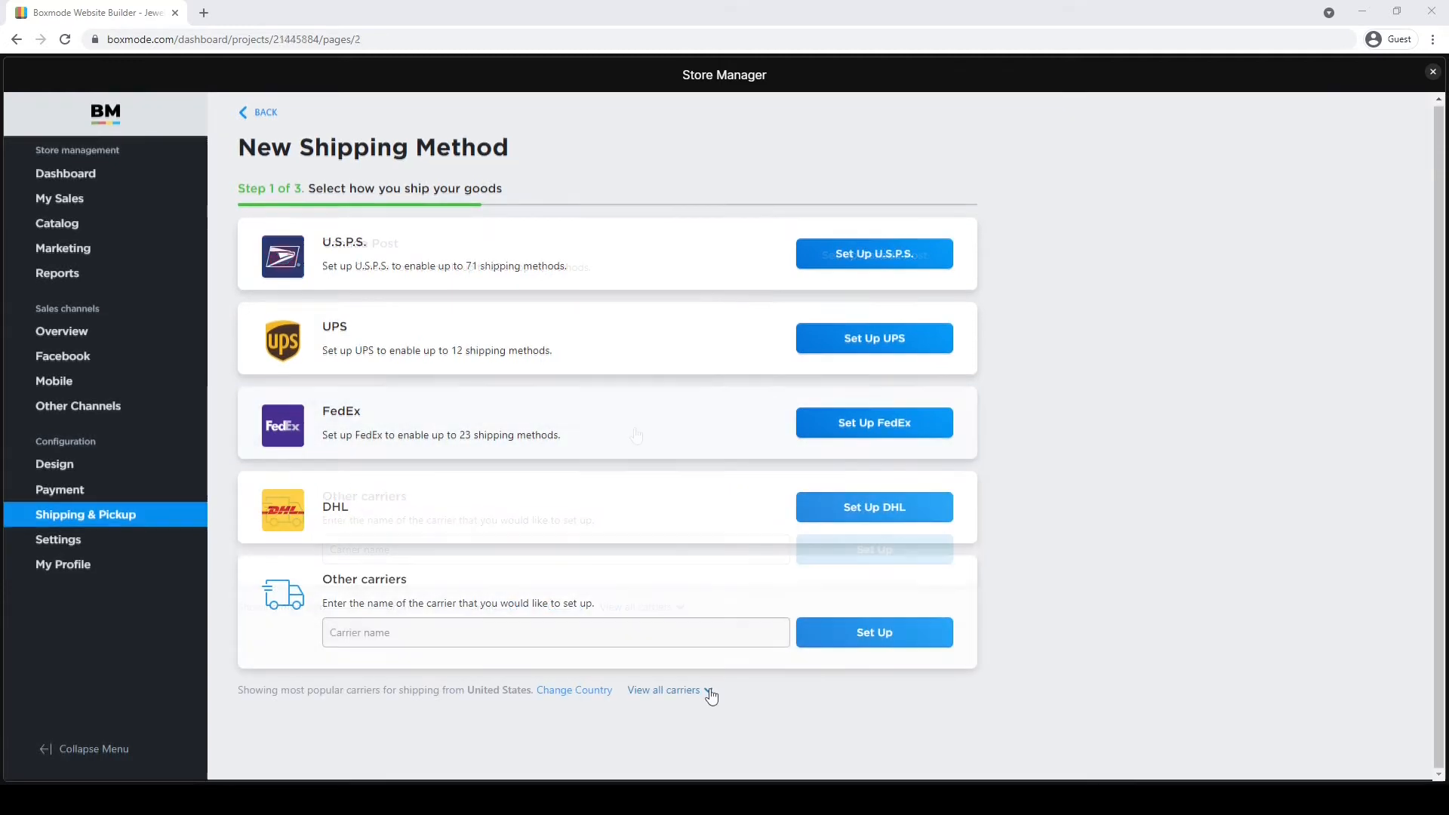
click(704, 690)
drag(812, 383, 809, 690)
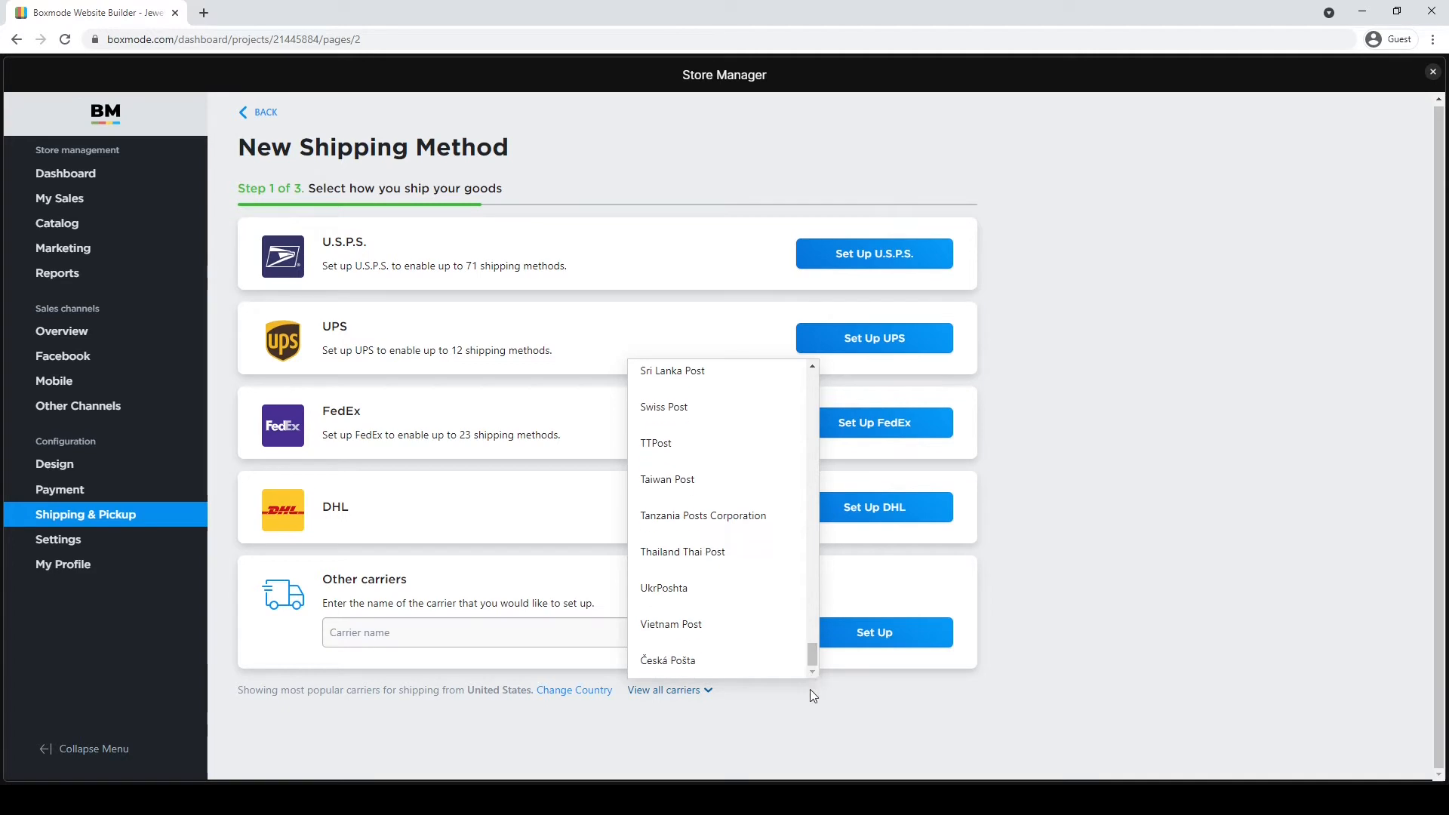
click(809, 690)
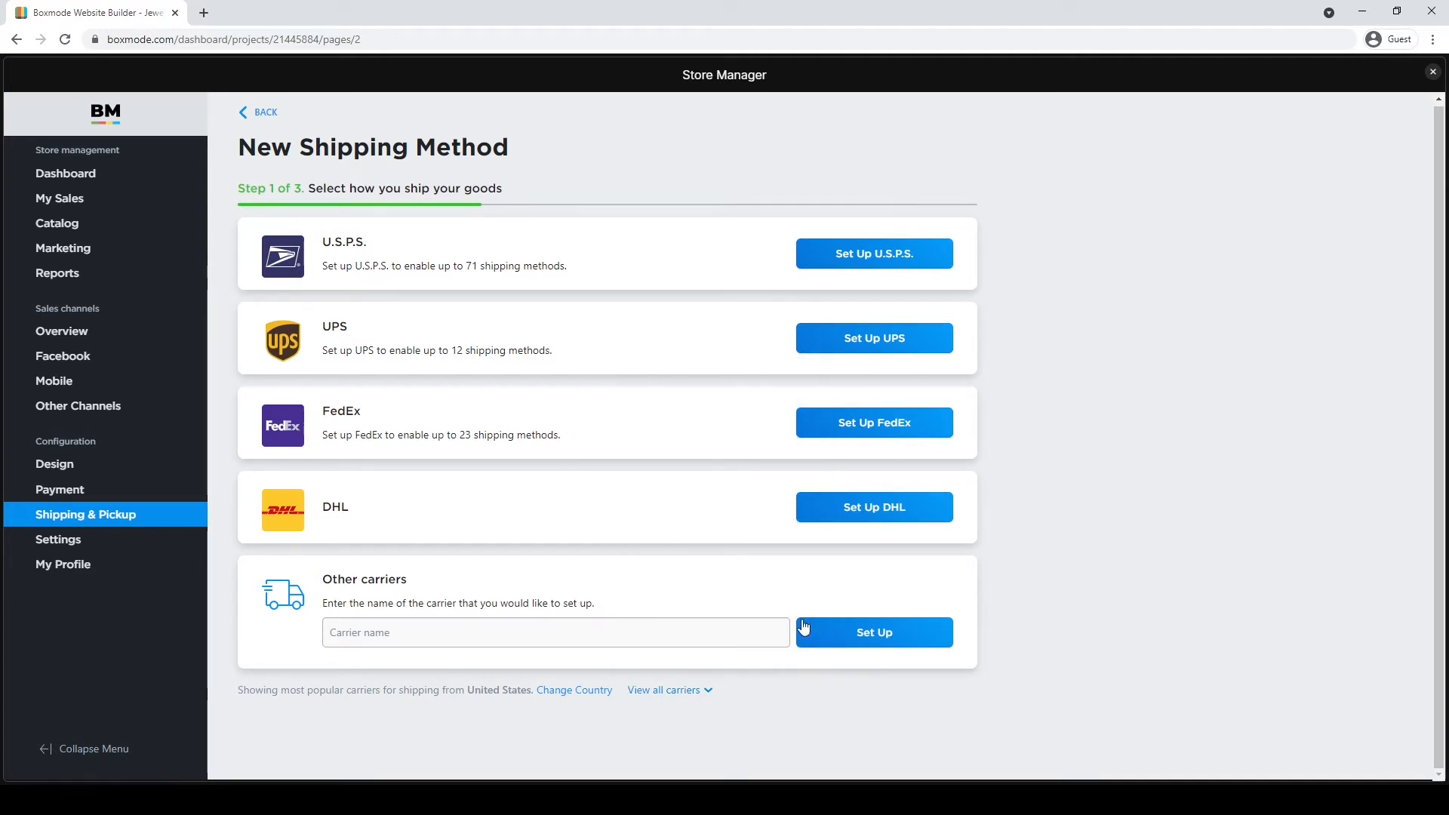
click(864, 260)
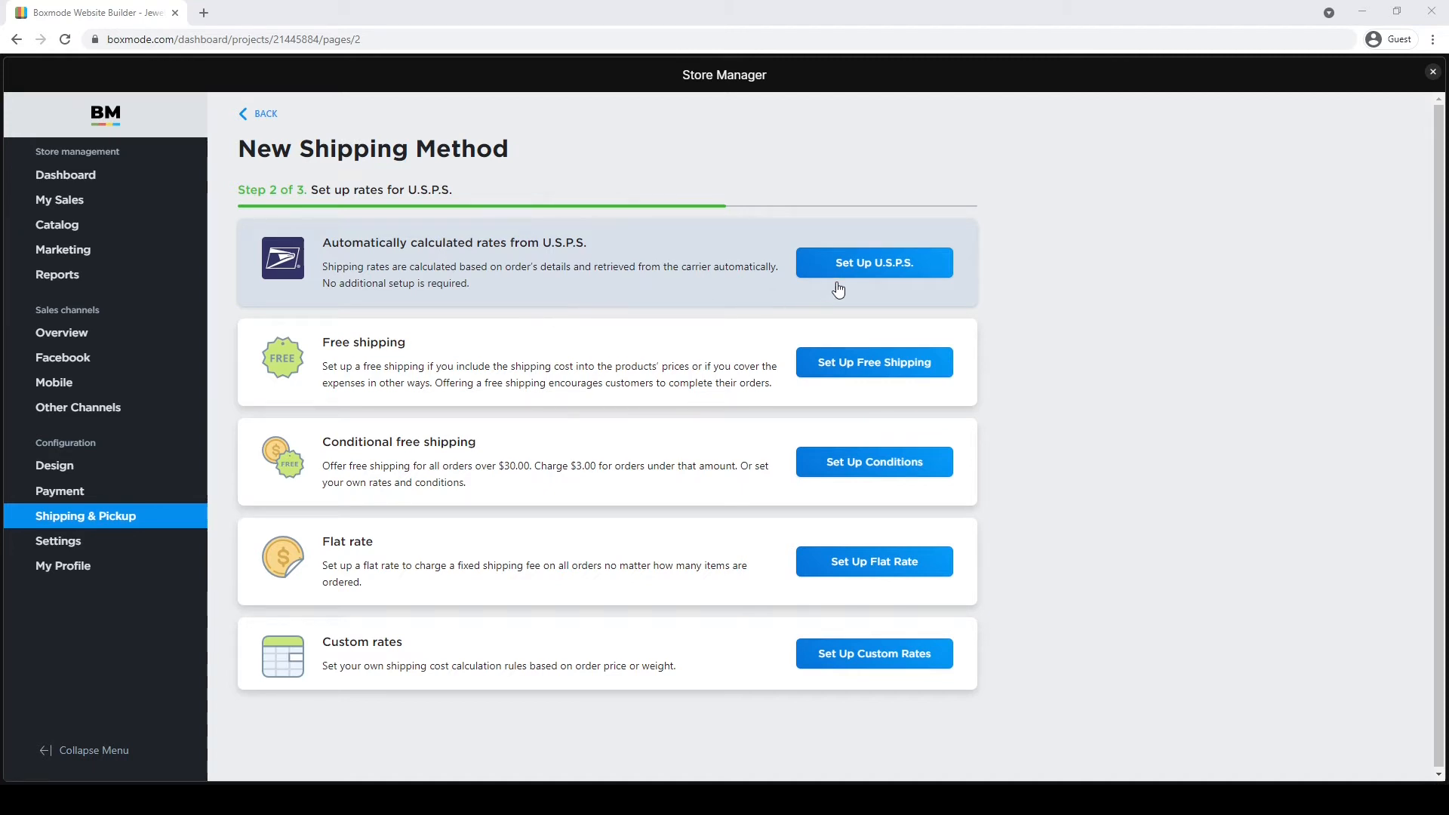
click(865, 268)
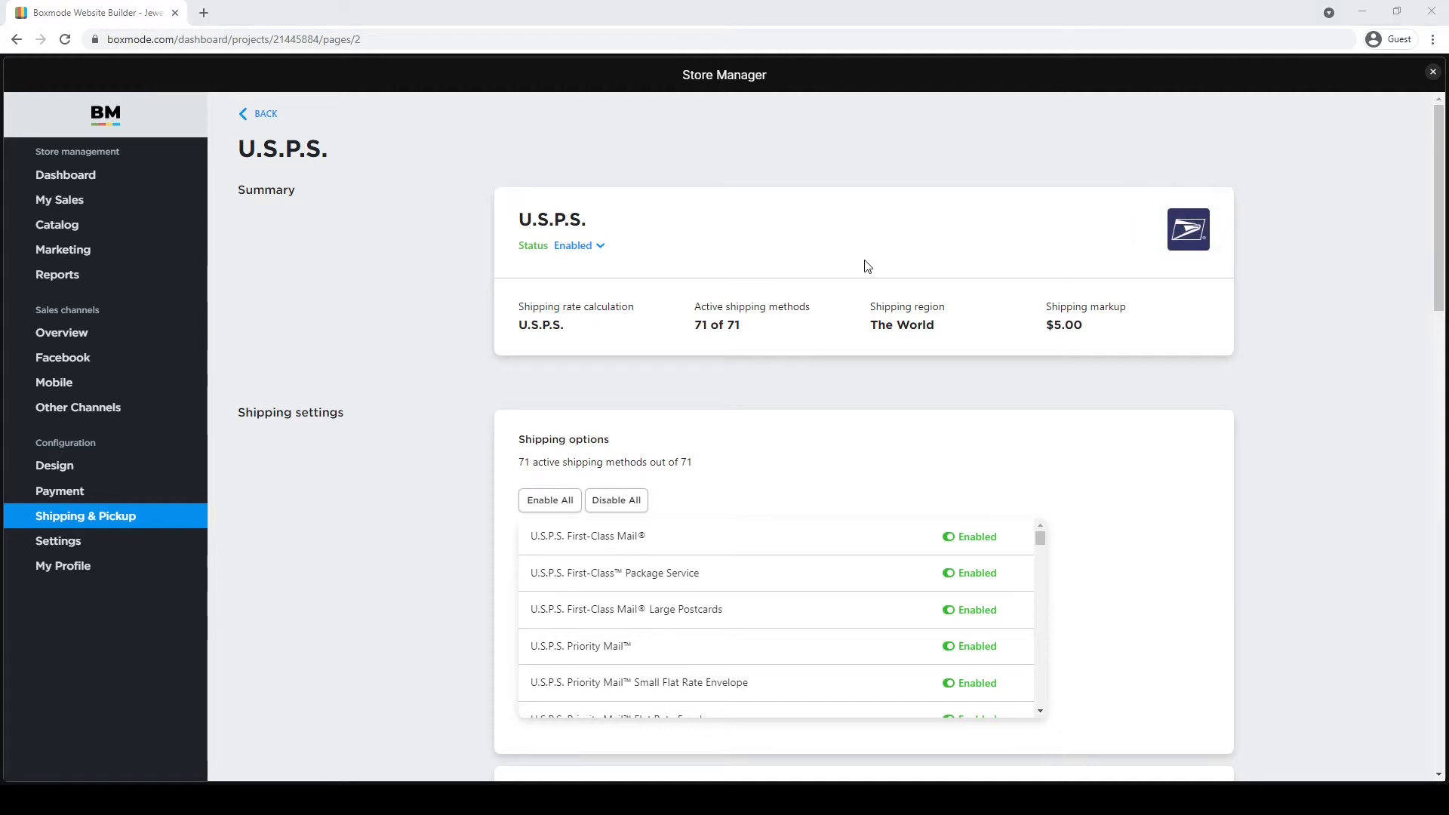
Step: Look through the list of U.S.P.S. shipping options in the shipping settings
scroll(867, 267, down, 1)
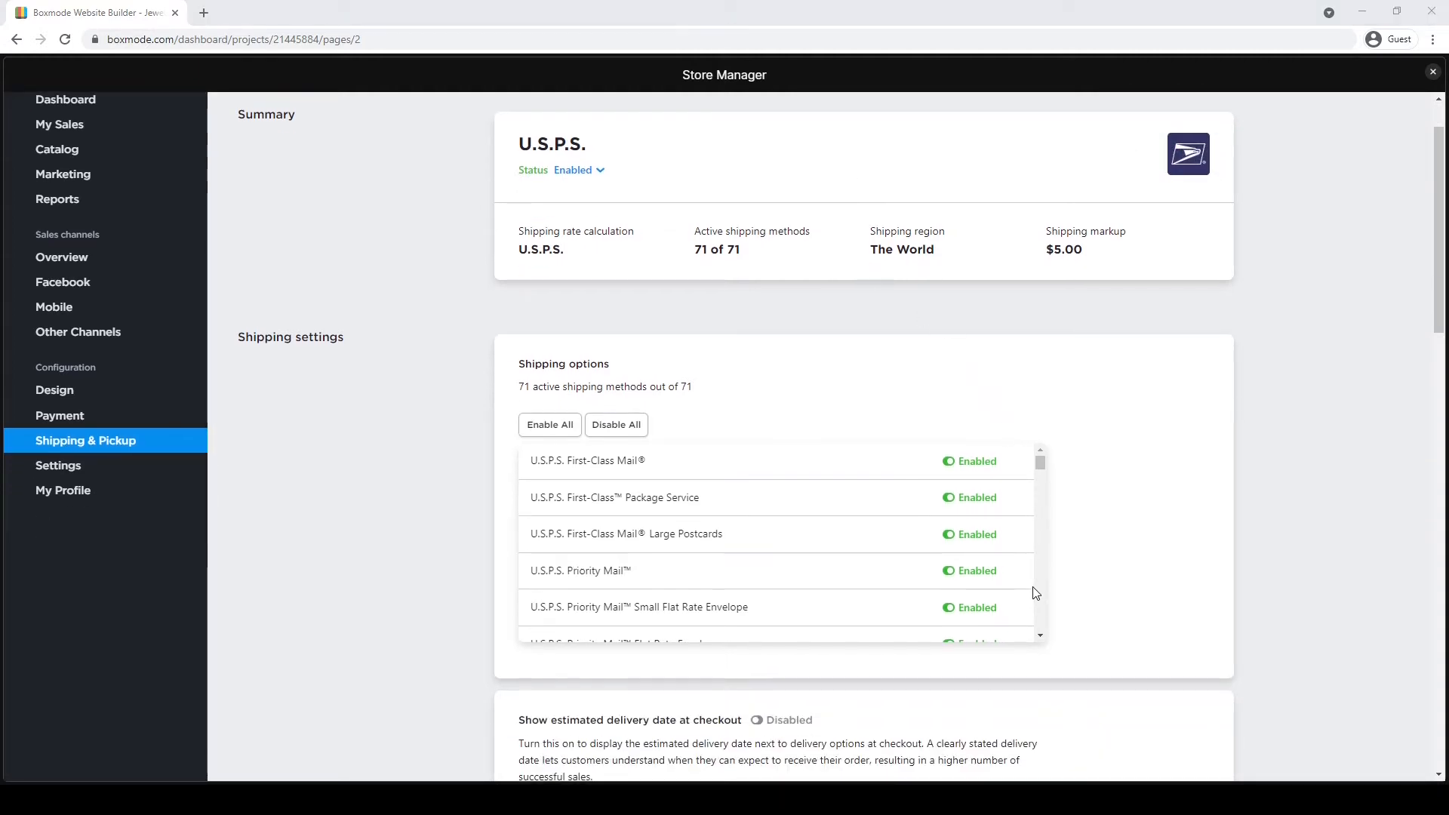
click(1041, 637)
click(1041, 637)
click(1041, 636)
click(1041, 636)
click(1041, 636)
click(1041, 636)
click(1041, 637)
click(1041, 636)
click(1041, 637)
click(1041, 636)
click(1041, 637)
click(1041, 636)
click(1041, 636)
click(1041, 637)
click(1041, 637)
click(1041, 636)
click(1041, 637)
click(1041, 636)
click(1041, 636)
click(1041, 637)
click(1040, 637)
click(1041, 636)
click(1041, 637)
click(1041, 636)
click(1041, 636)
click(1041, 636)
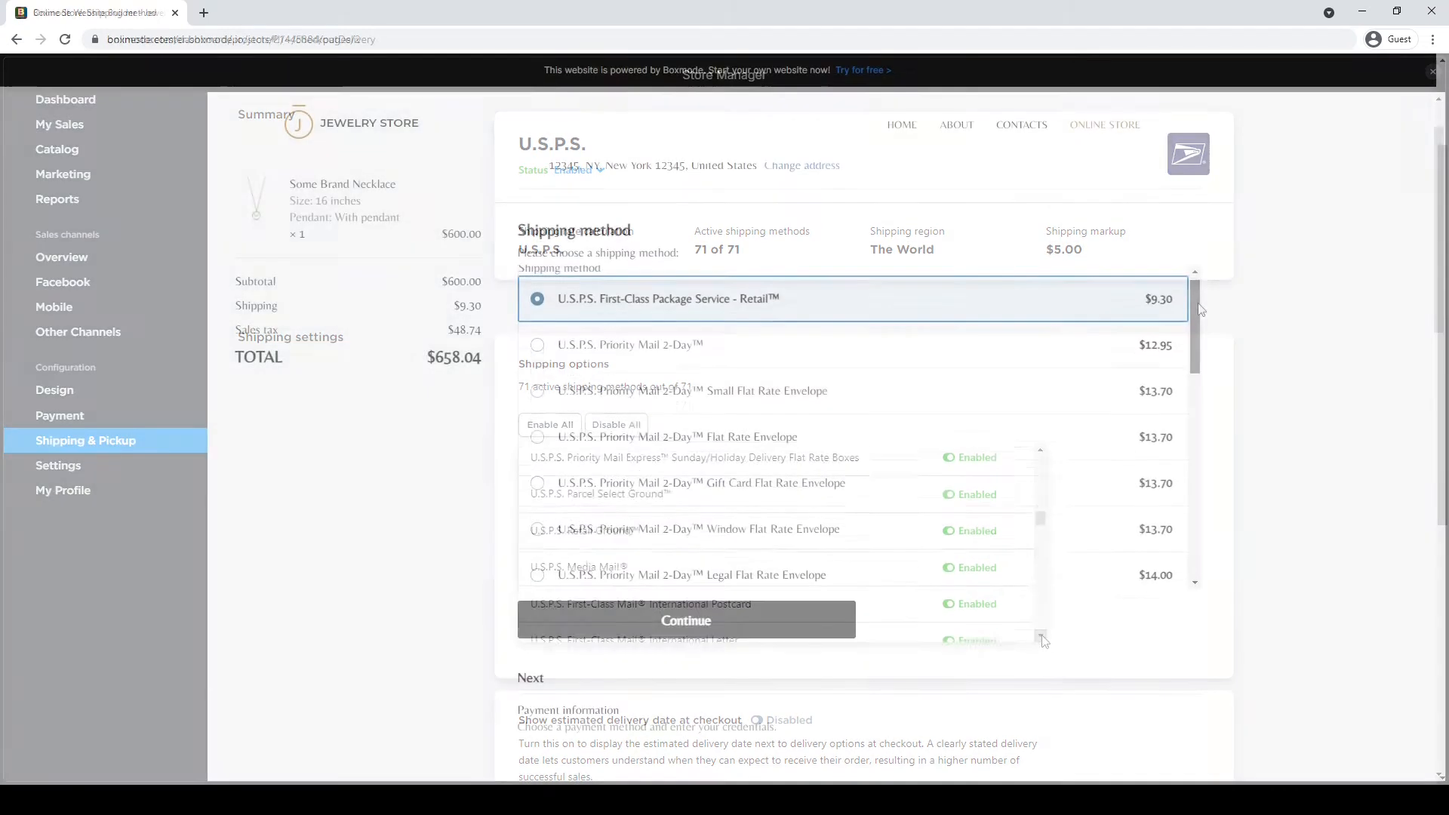
Step: In the online store's checkout, browse the U.S.P.S. shipping methods and select Priority Mail 2-Day Padded Flat Rate Envelope
scroll(1084, 366, down, 1)
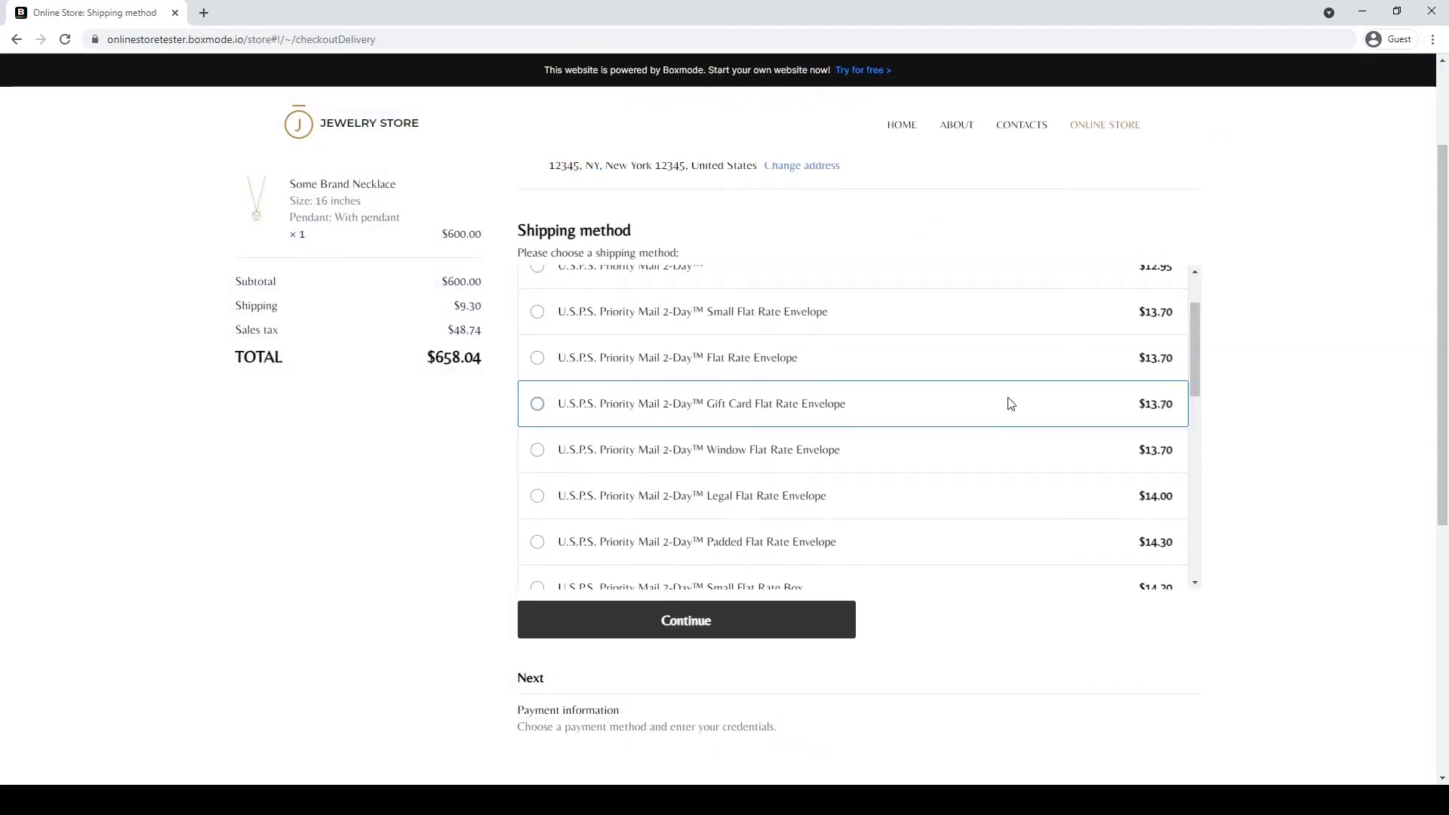
click(1010, 405)
drag(1194, 334, 1197, 372)
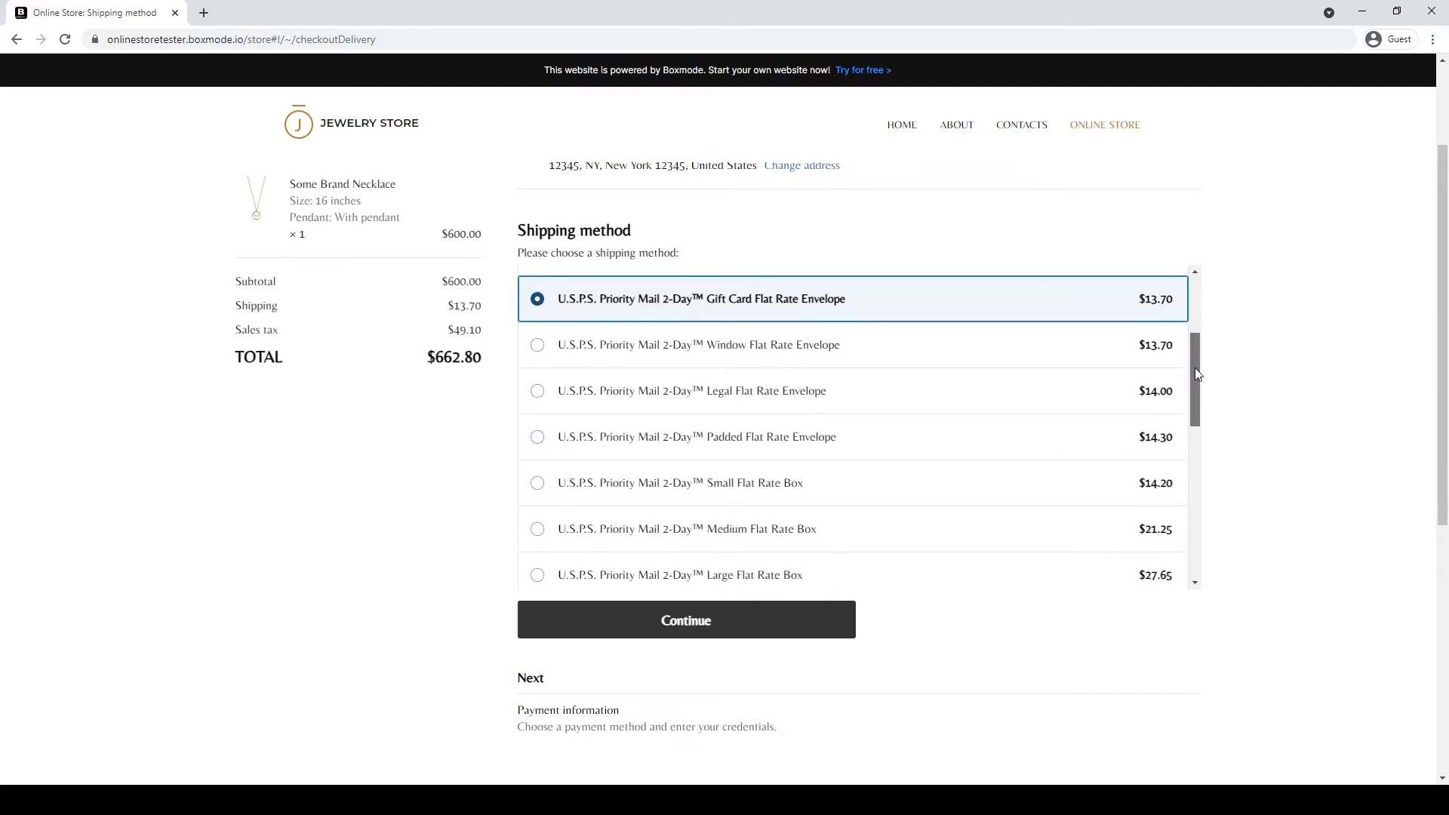
click(1058, 436)
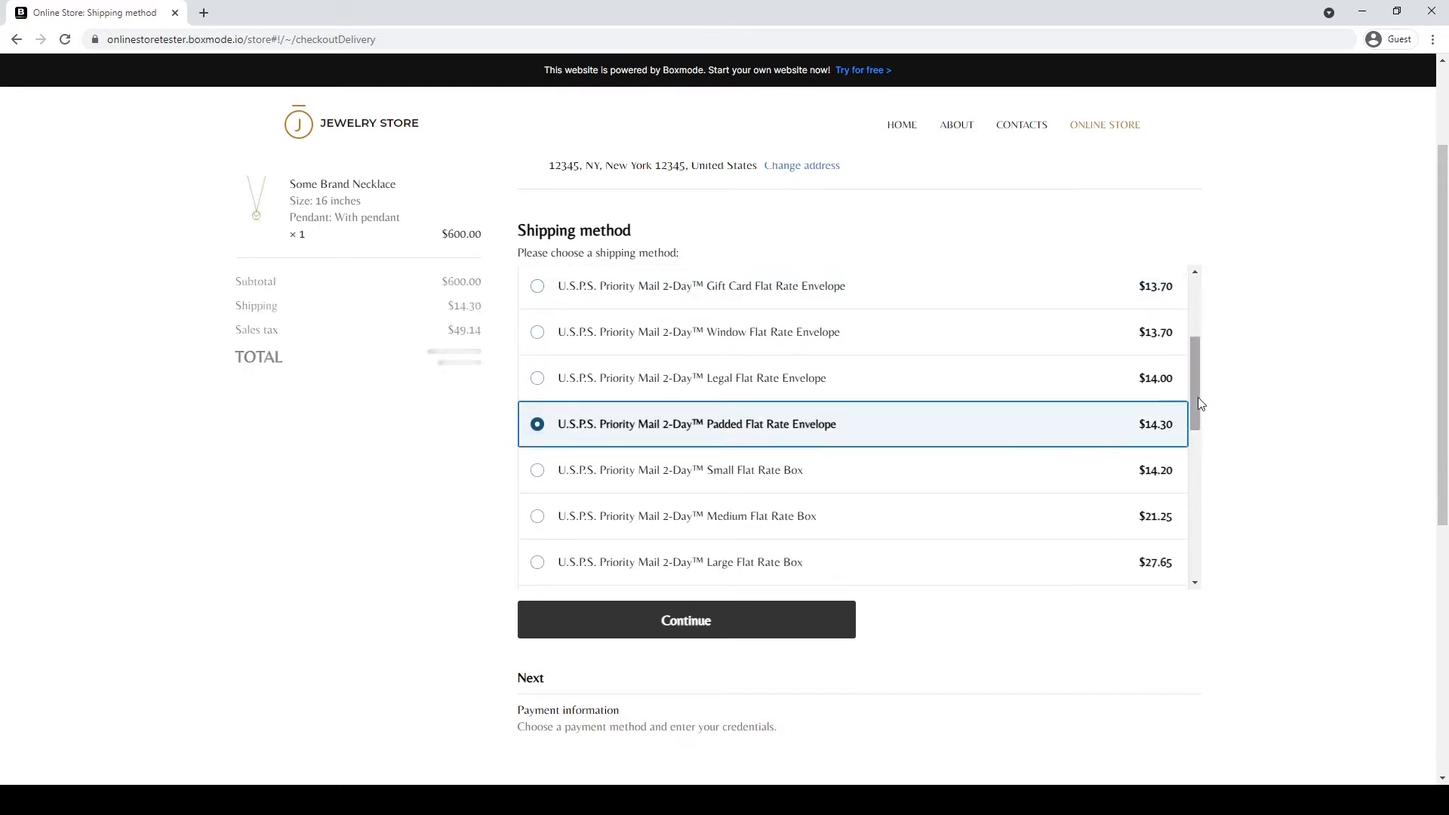
drag(1197, 391, 1194, 441)
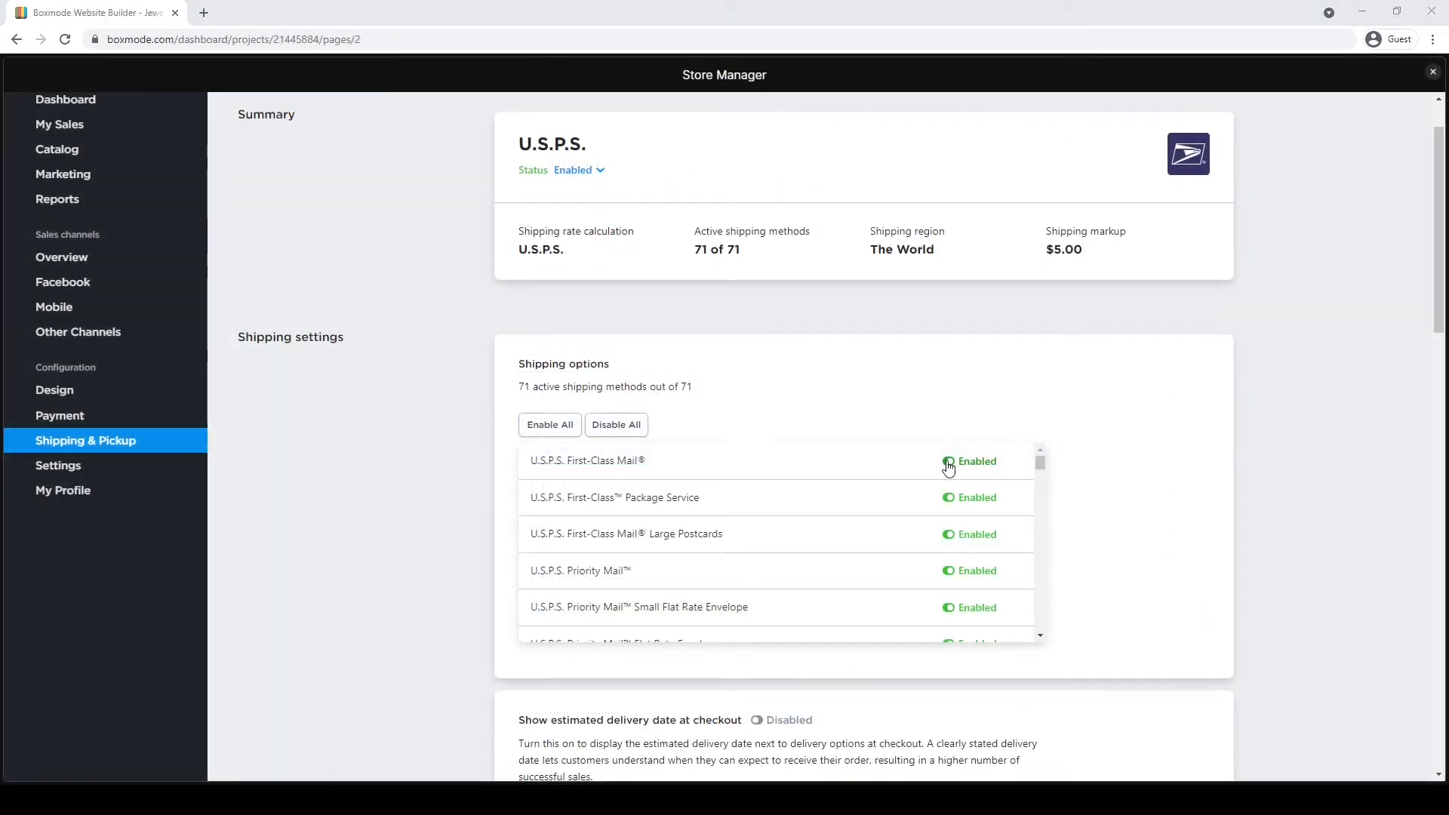
Step: Disable the U.S.P.S. First-Class Mail, First-Class Package Service and First-Class Mail Large Postcards shipping options in the Store Manager
click(948, 466)
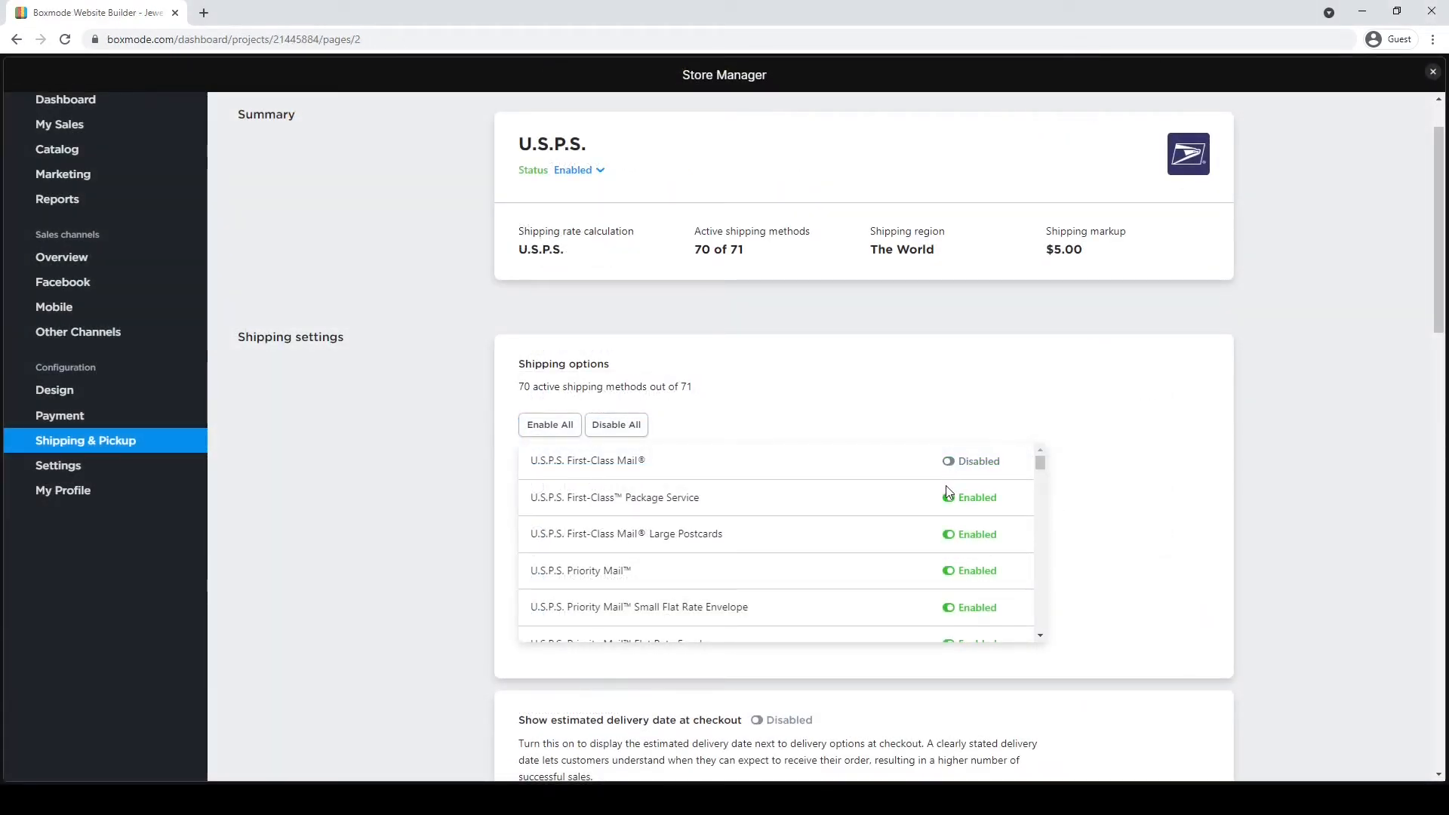
click(948, 498)
click(949, 536)
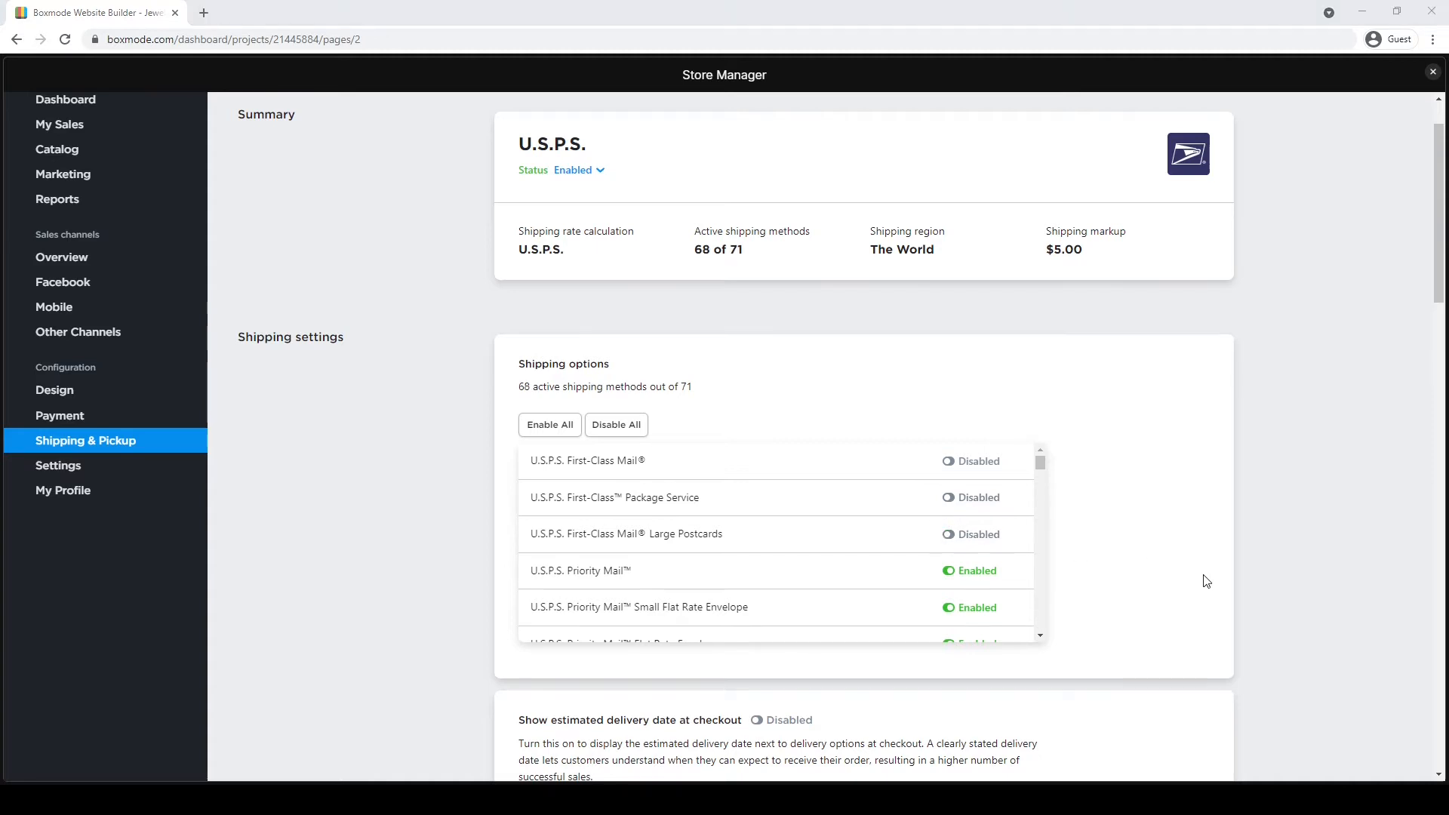
Step: Enable the estimated delivery date at checkout and set the order preparation time to 2 days
scroll(1167, 579, down, 2)
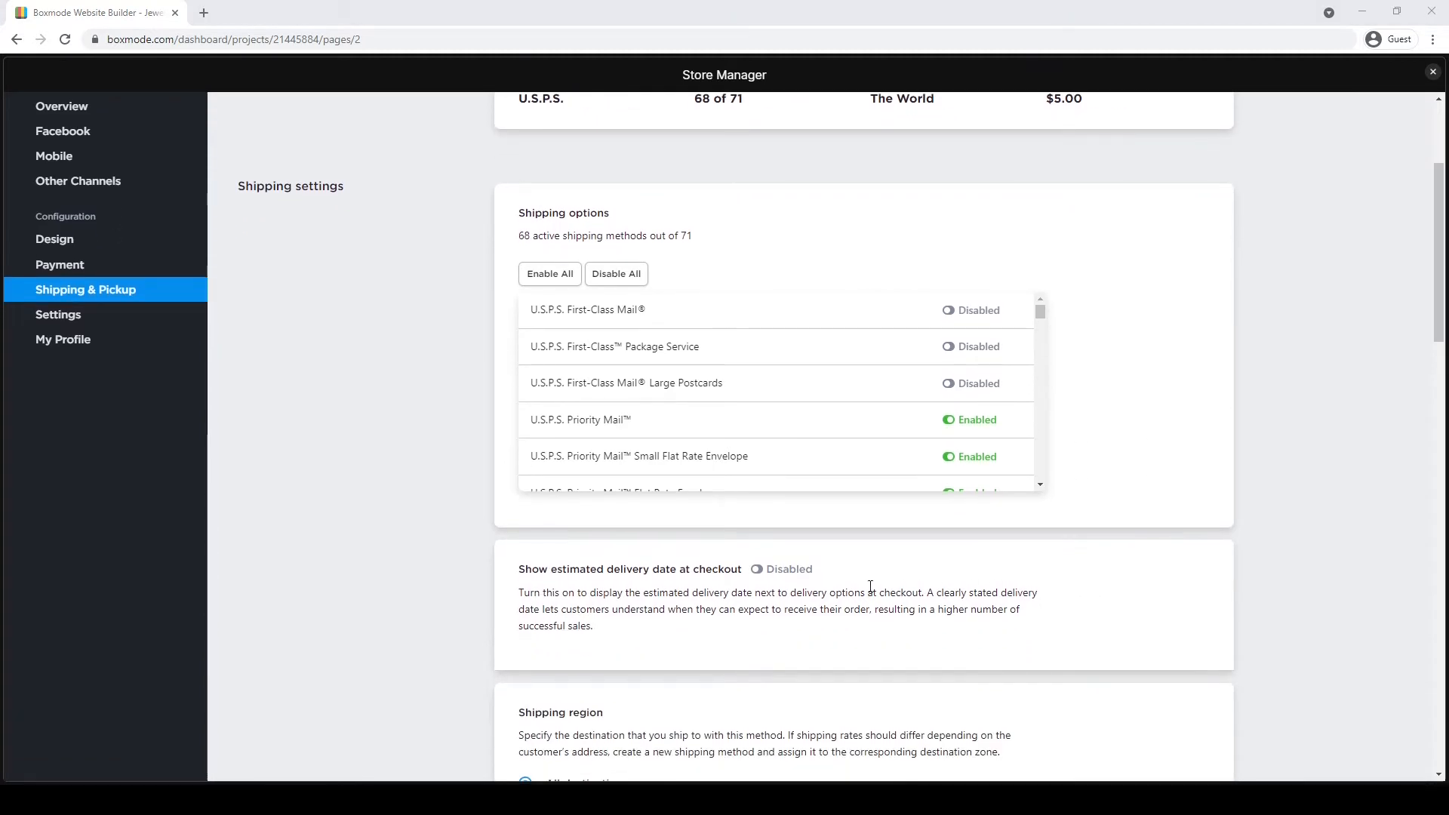
click(758, 572)
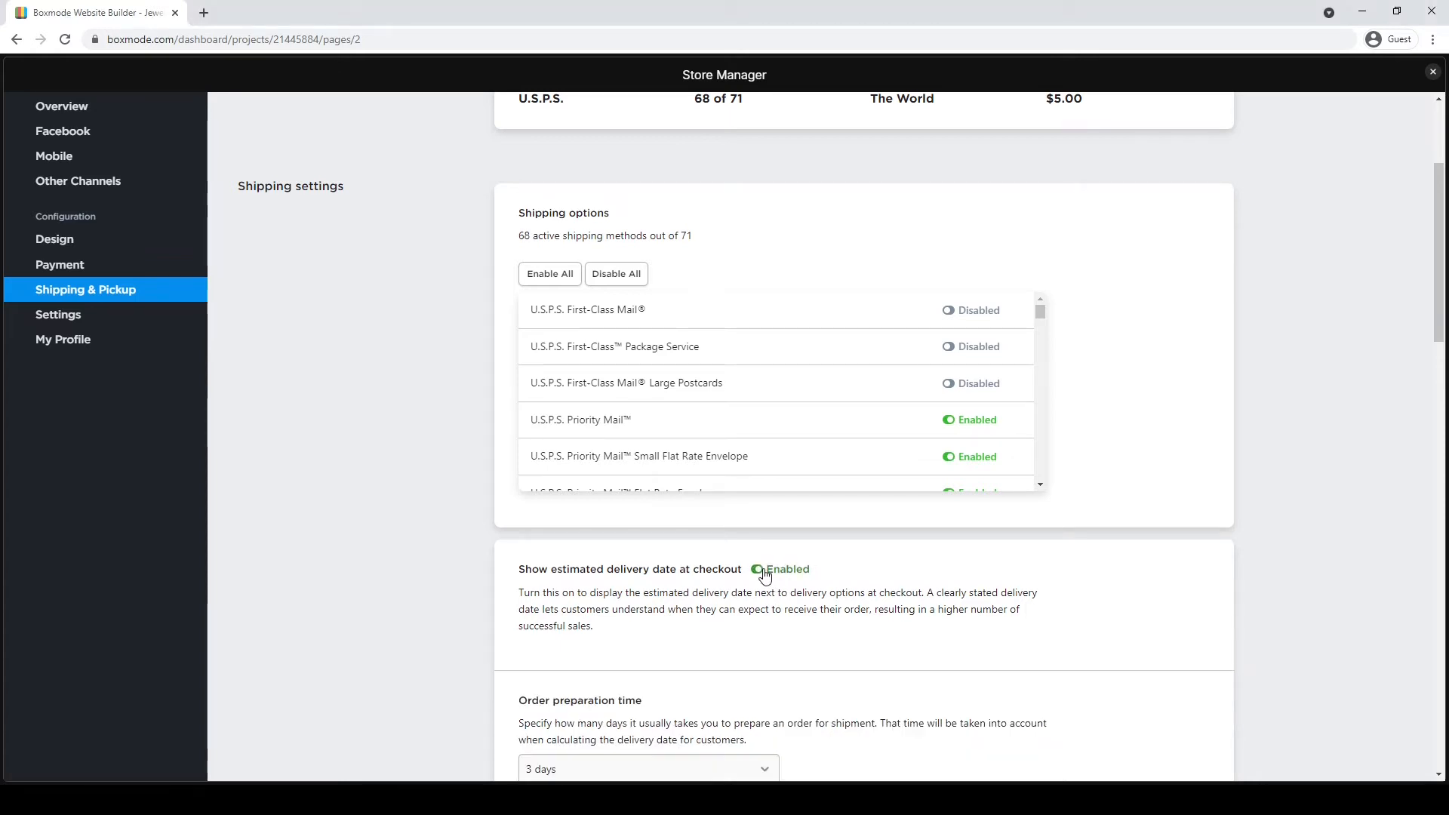
scroll(764, 575, down, 3)
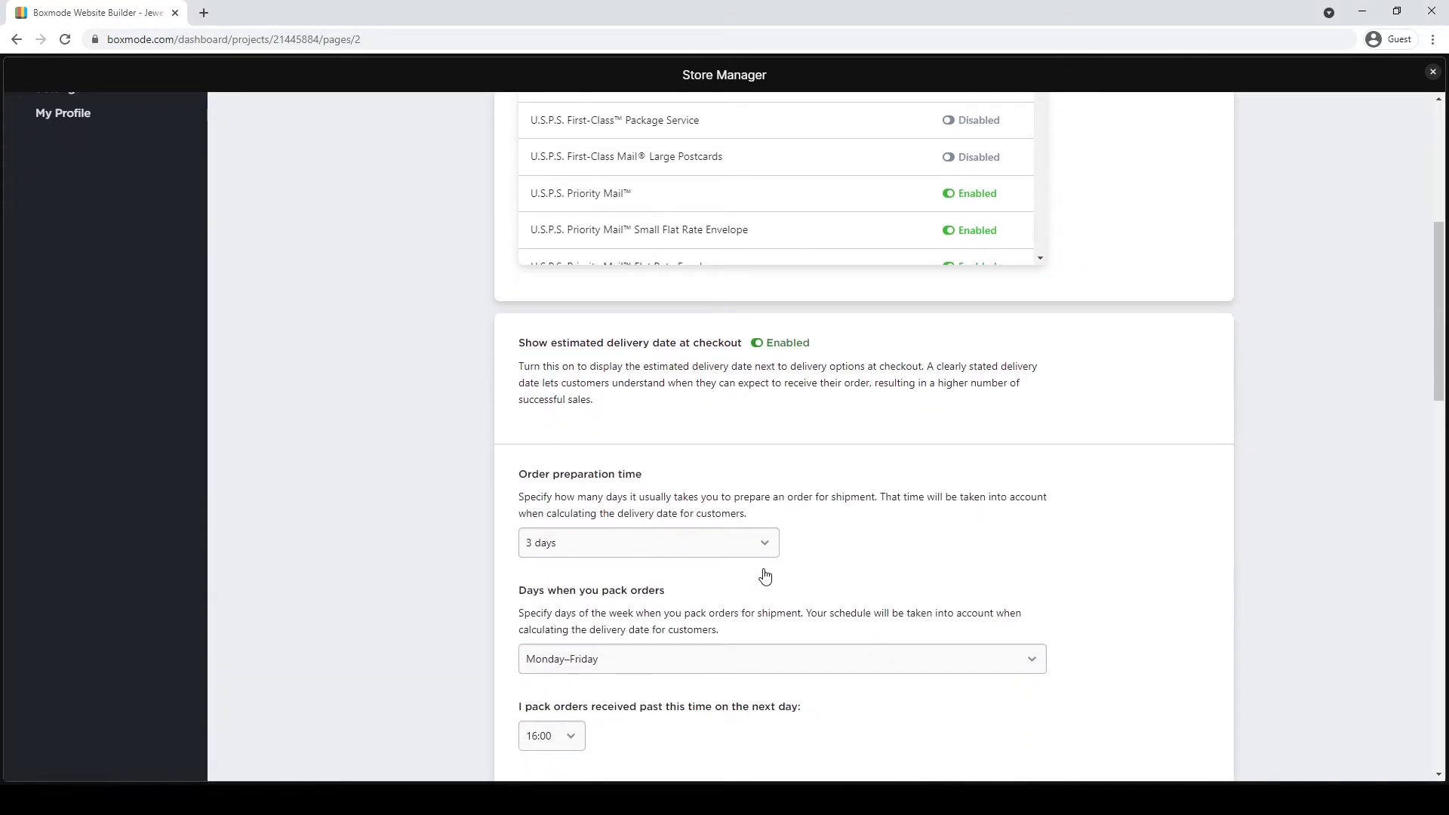
scroll(756, 544, down, 1)
click(753, 481)
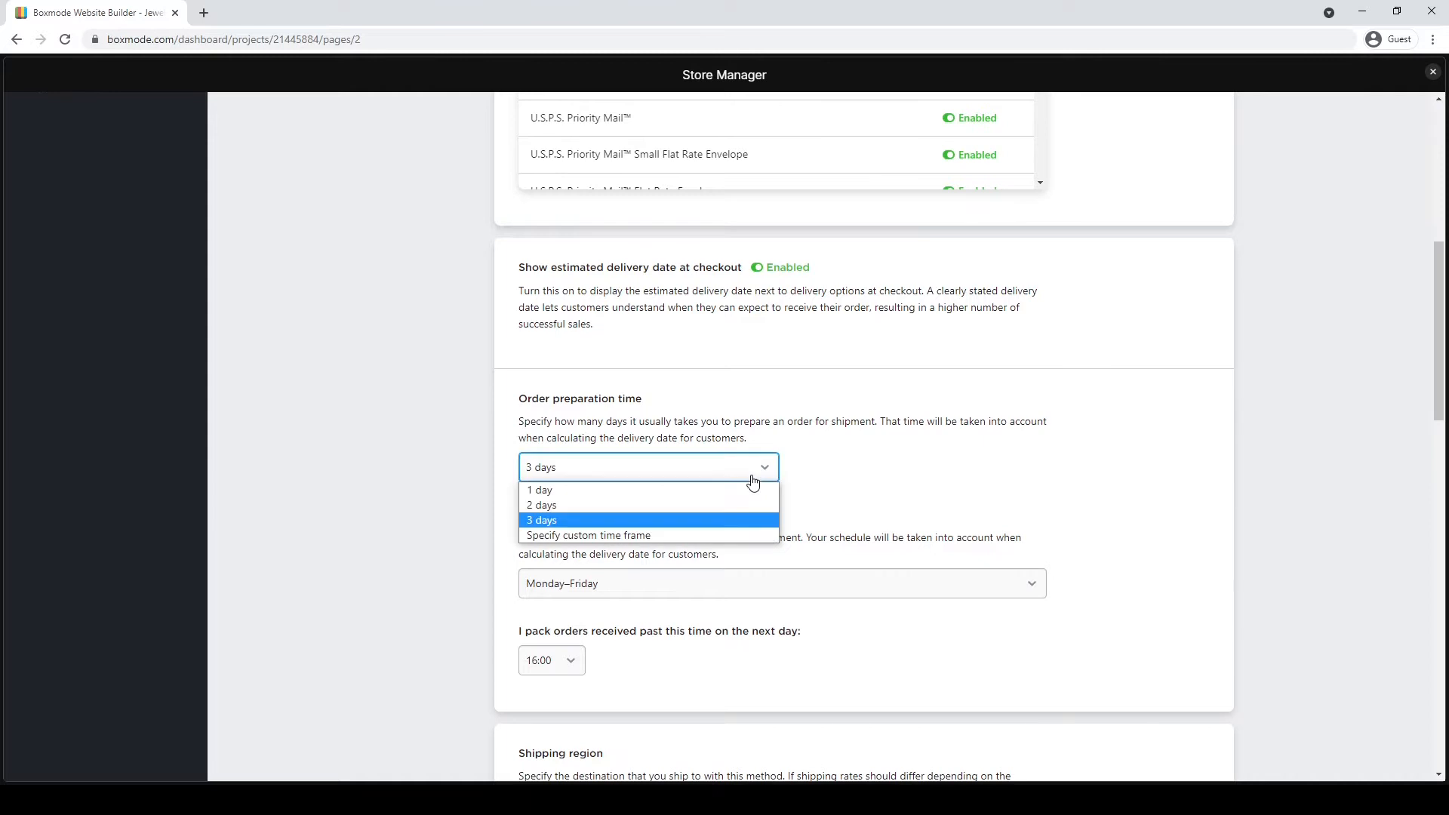
click(725, 508)
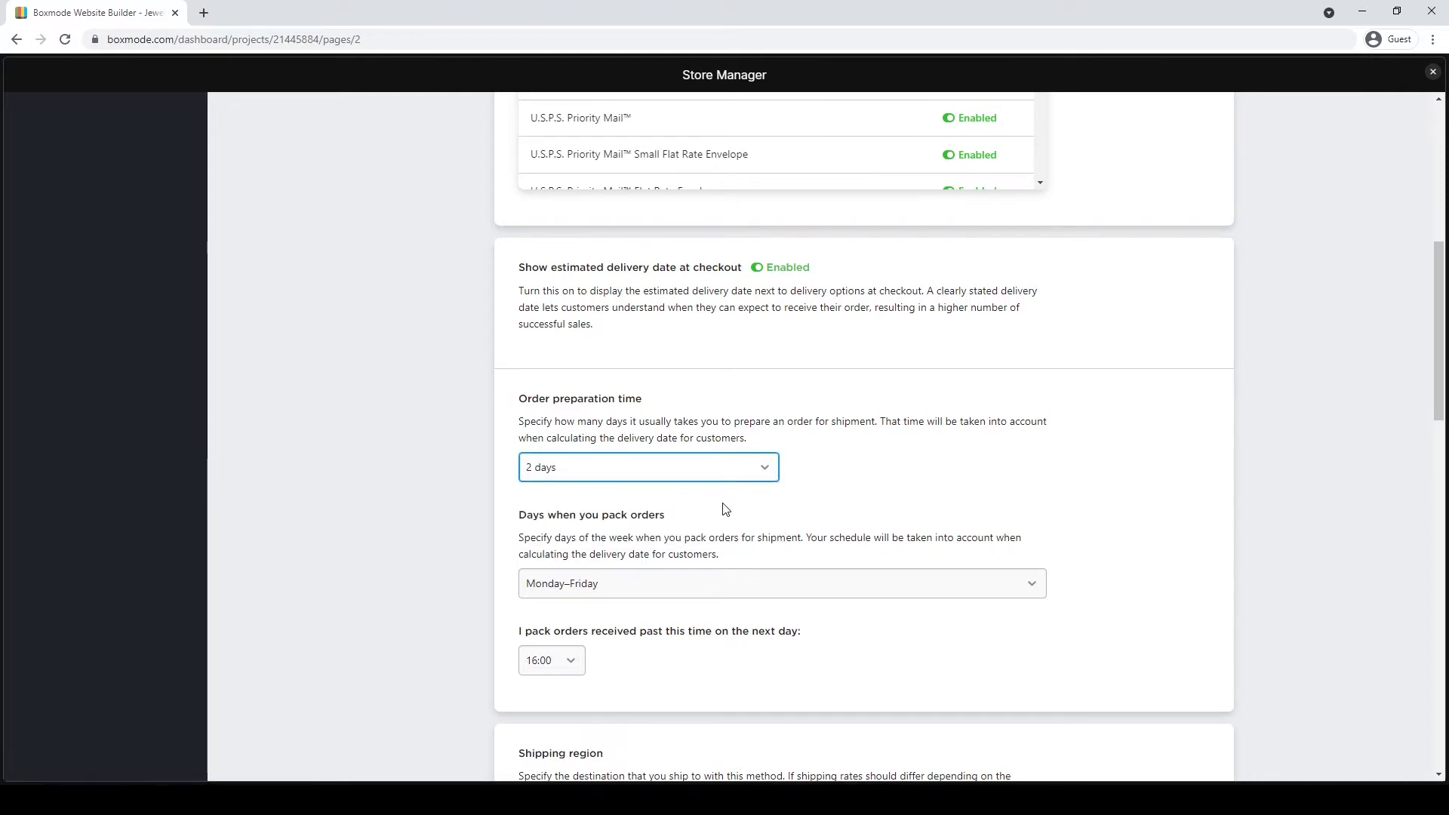
Step: Set the days when orders are packed to Monday–Saturday
scroll(721, 508, down, 1)
click(636, 512)
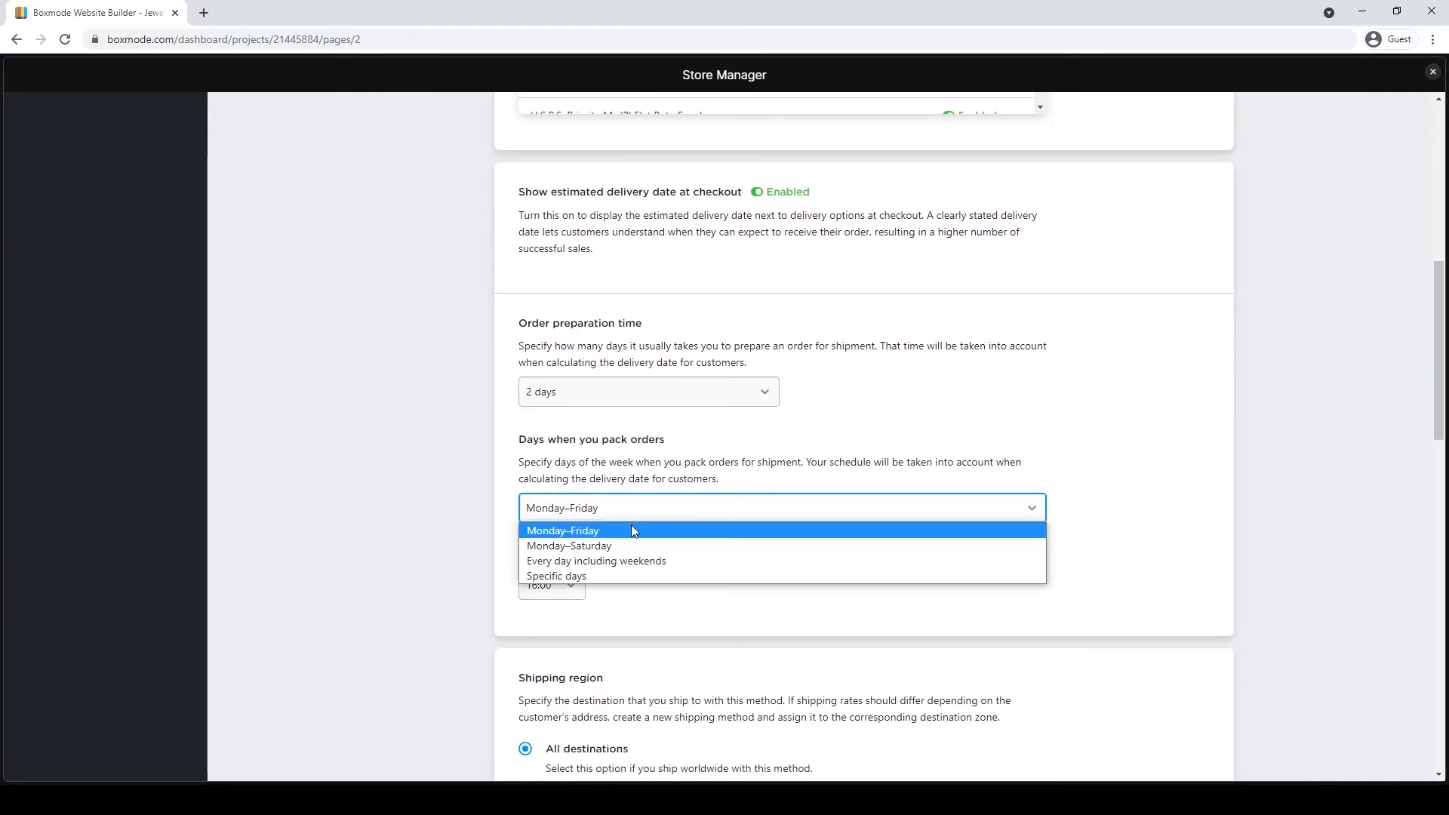
click(623, 545)
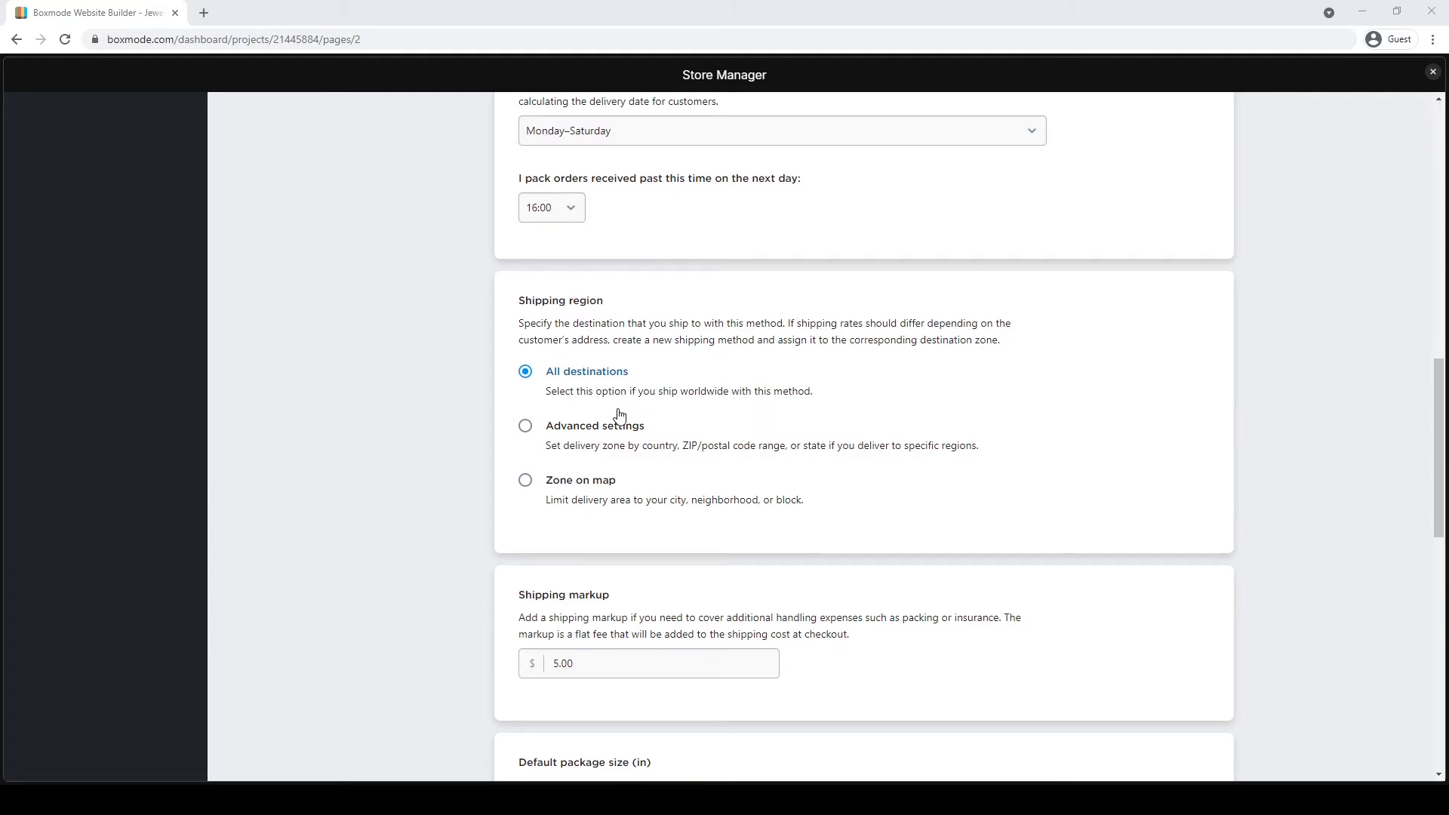
Step: Switch the shipping region to Advanced settings and open the destination zones to inspect the United States zone
click(596, 492)
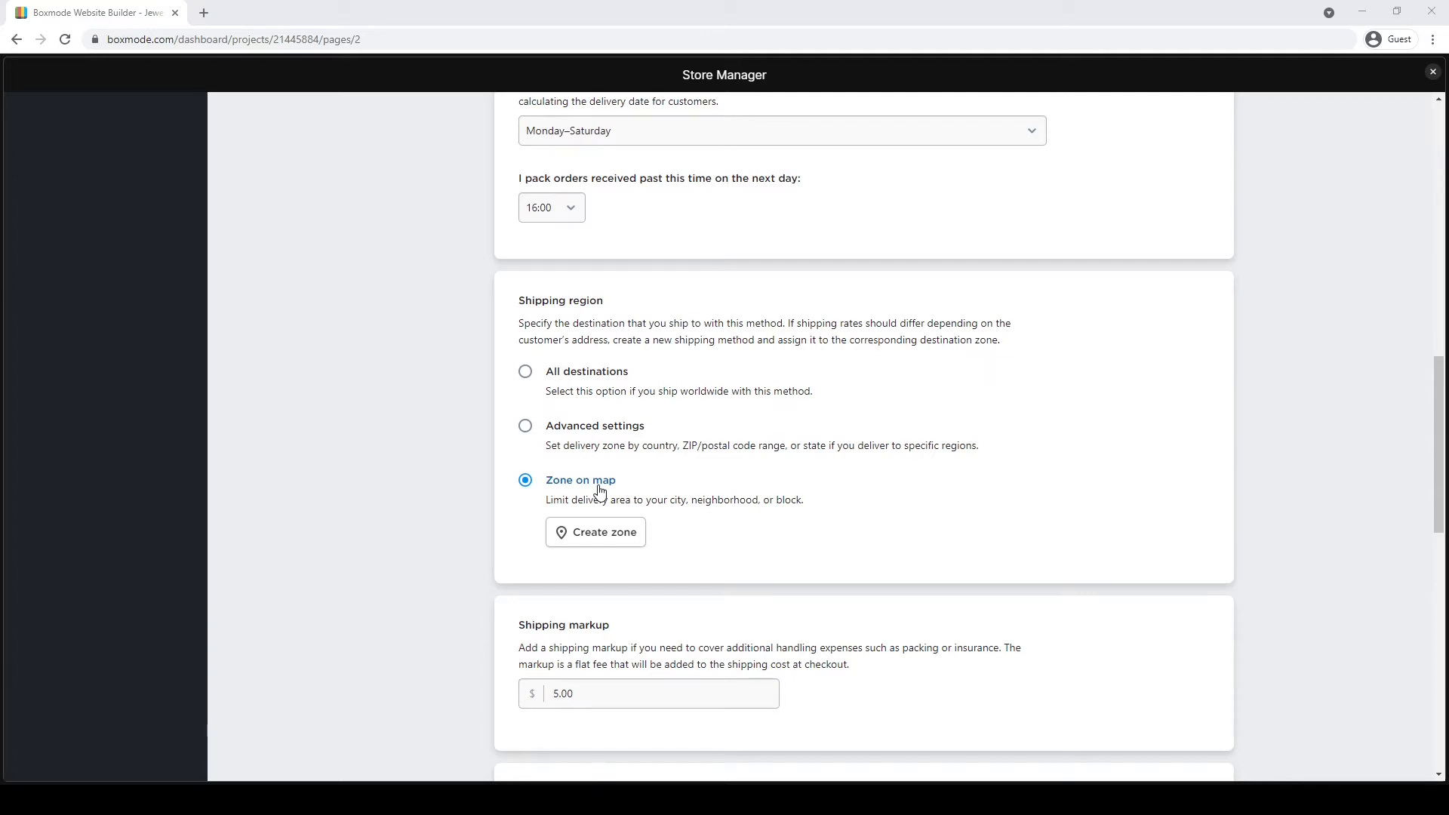
click(527, 428)
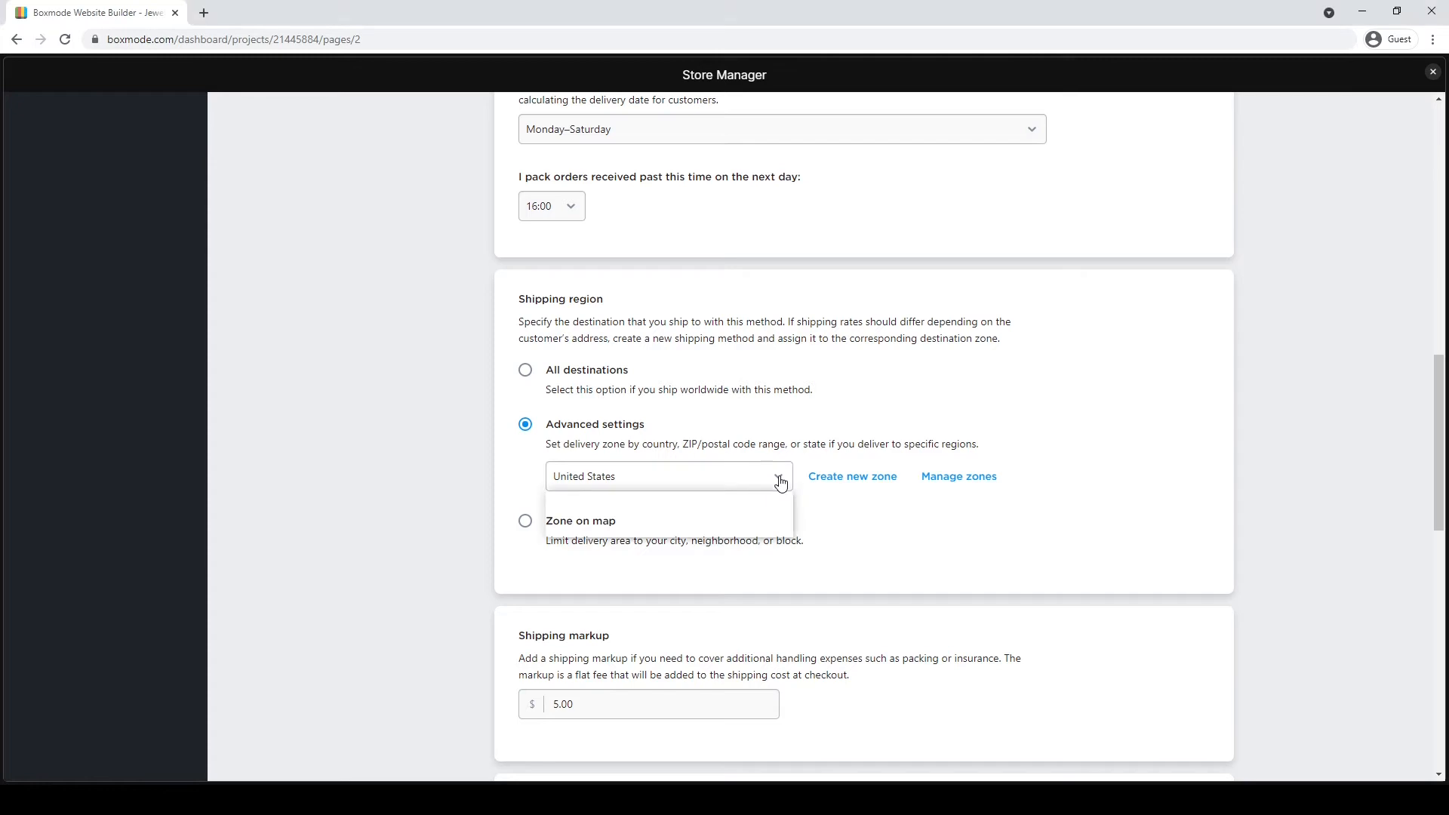
click(781, 481)
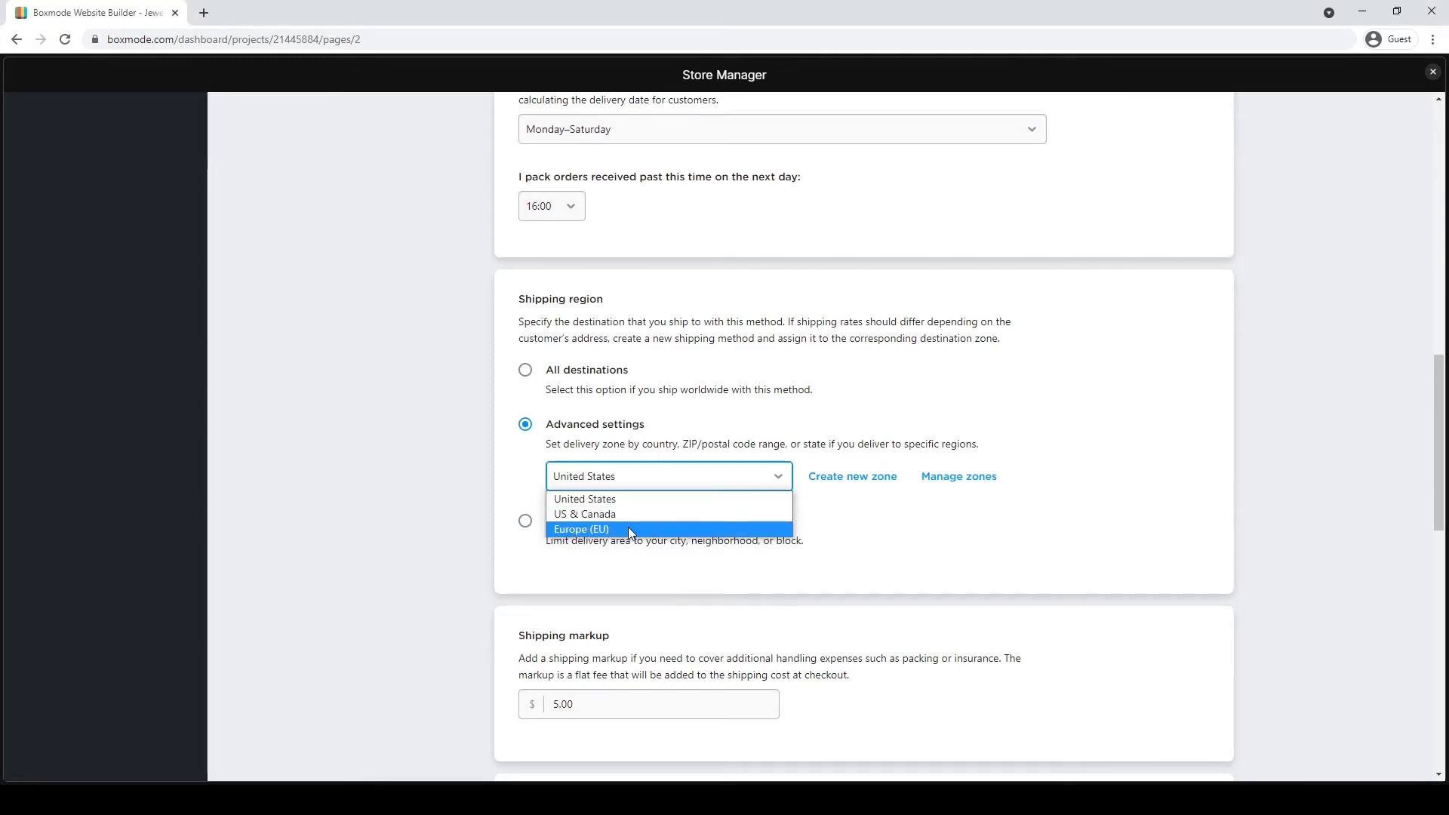
click(952, 481)
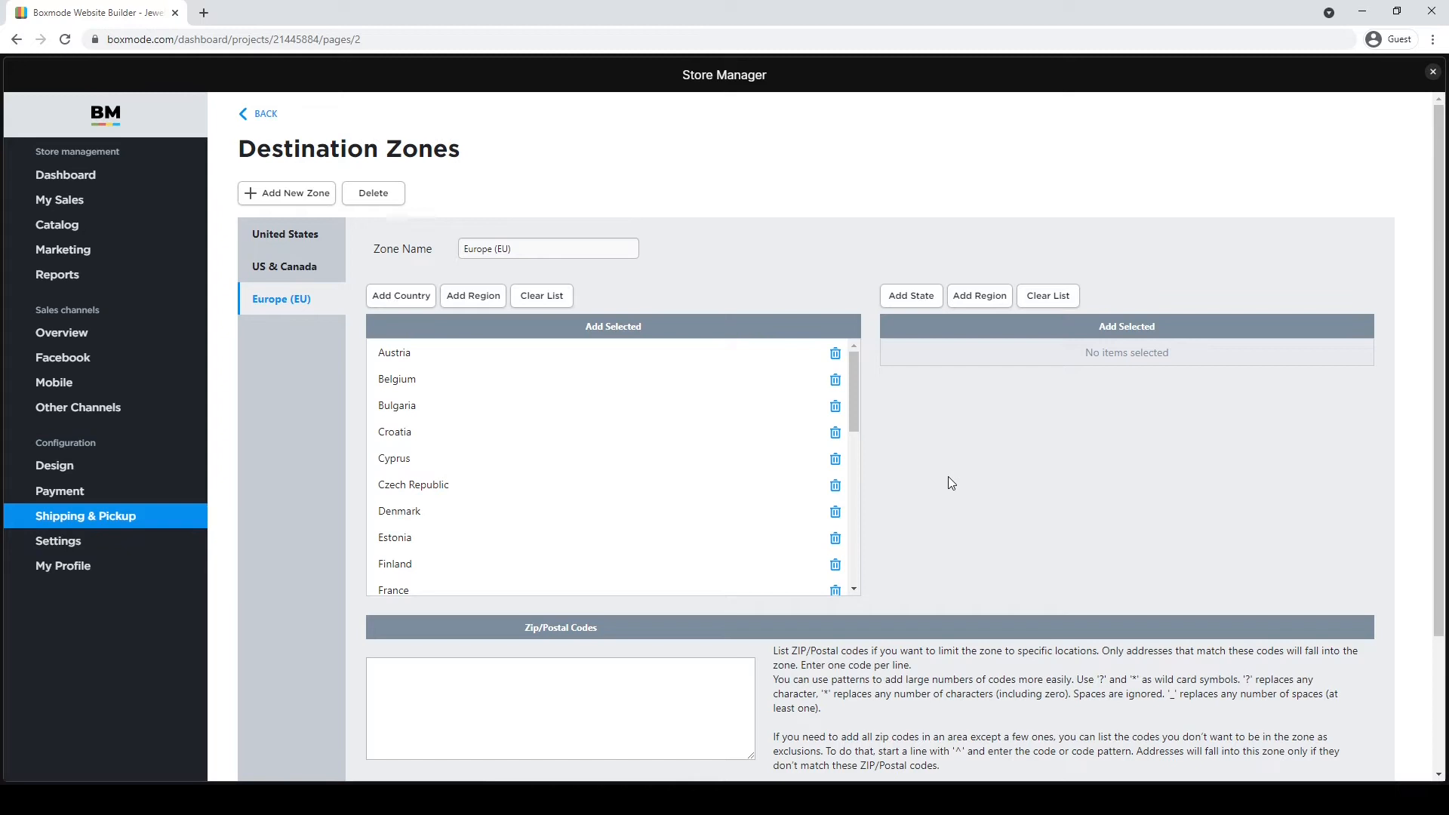
click(281, 236)
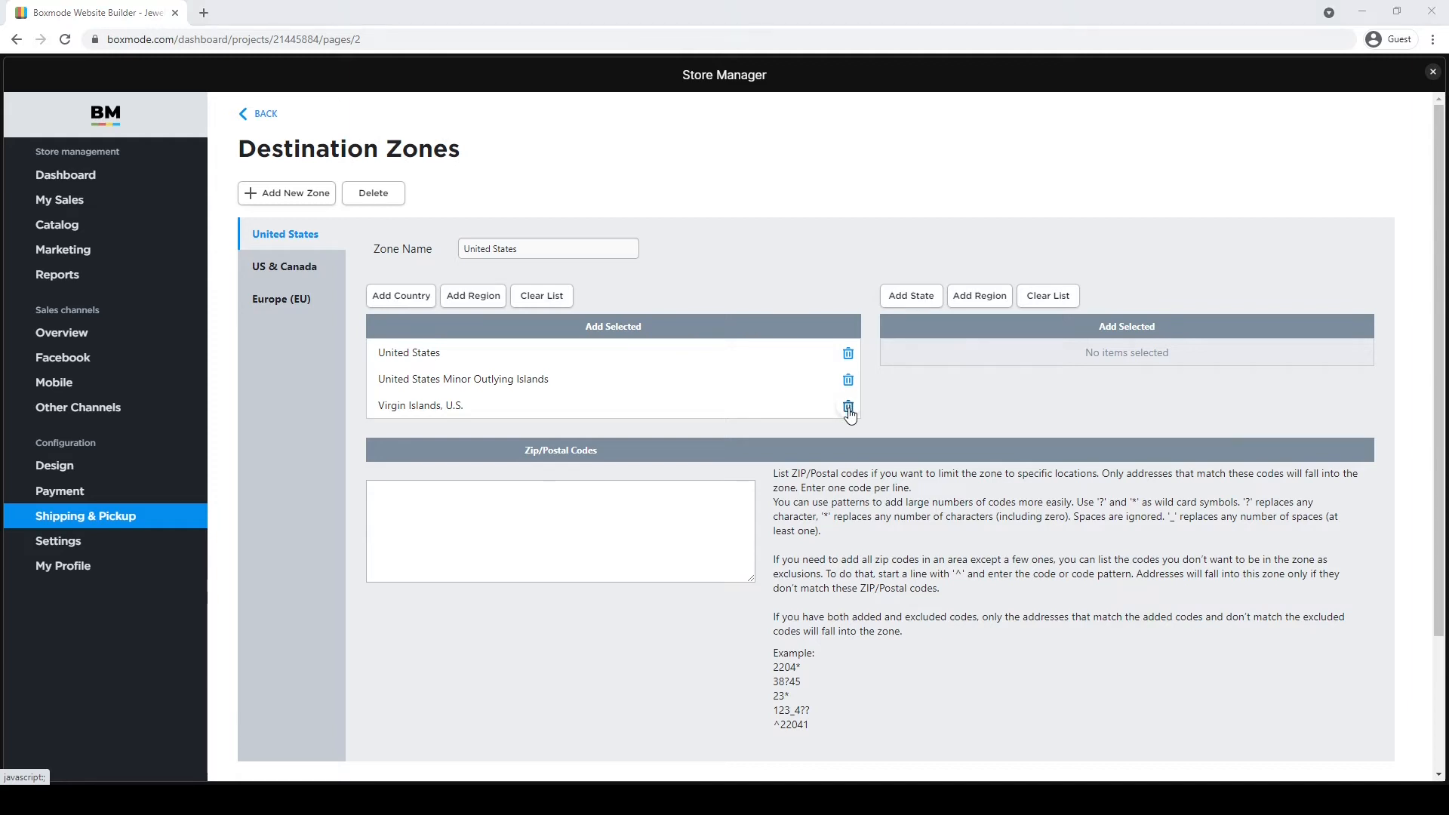
Step: Add a new destination zone named "Continental US"
click(304, 197)
drag(513, 249, 458, 250)
text(Continental US)
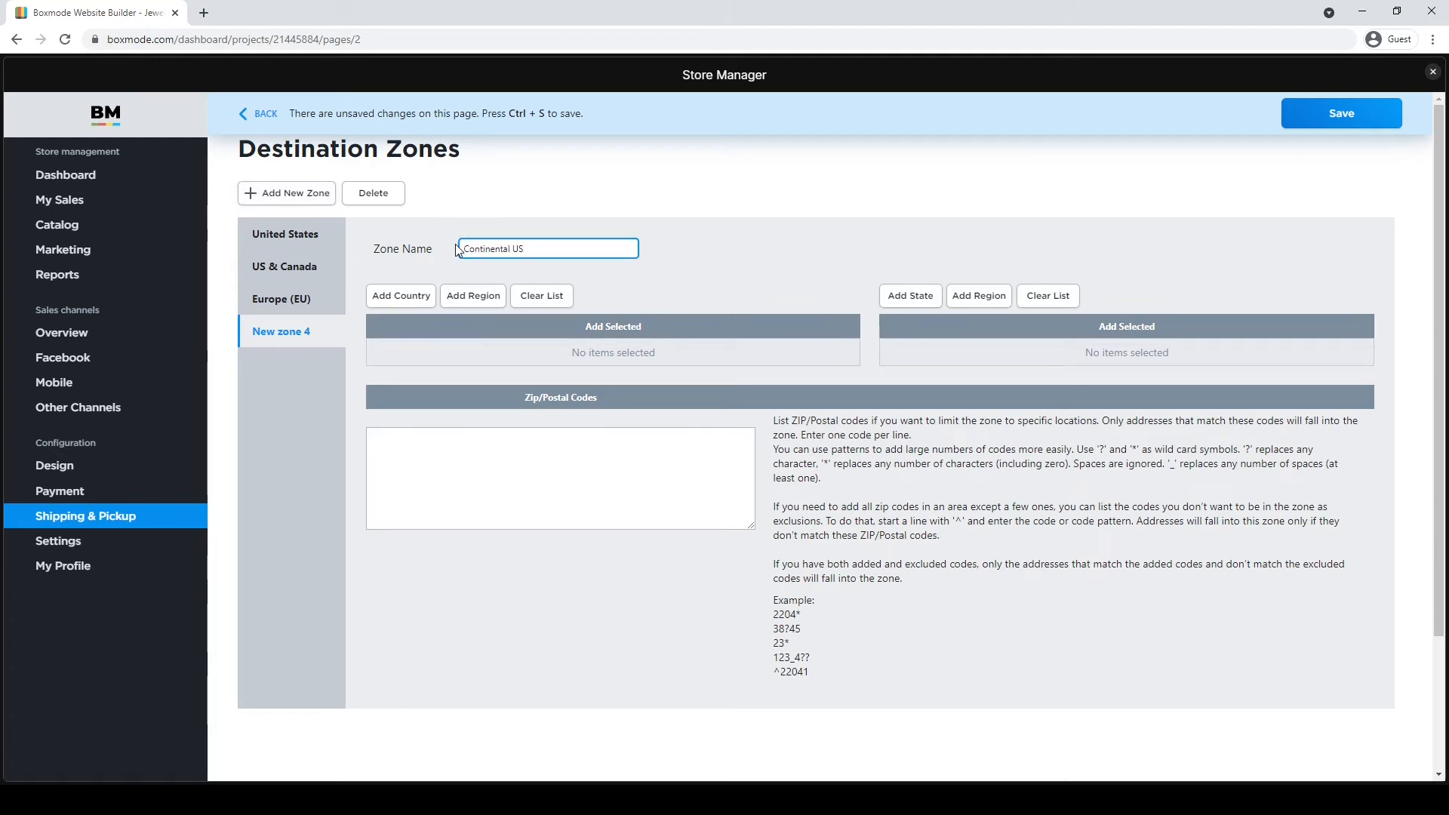
Step: Add all listed United States states to the Continental US zone and save the destination zones
click(904, 296)
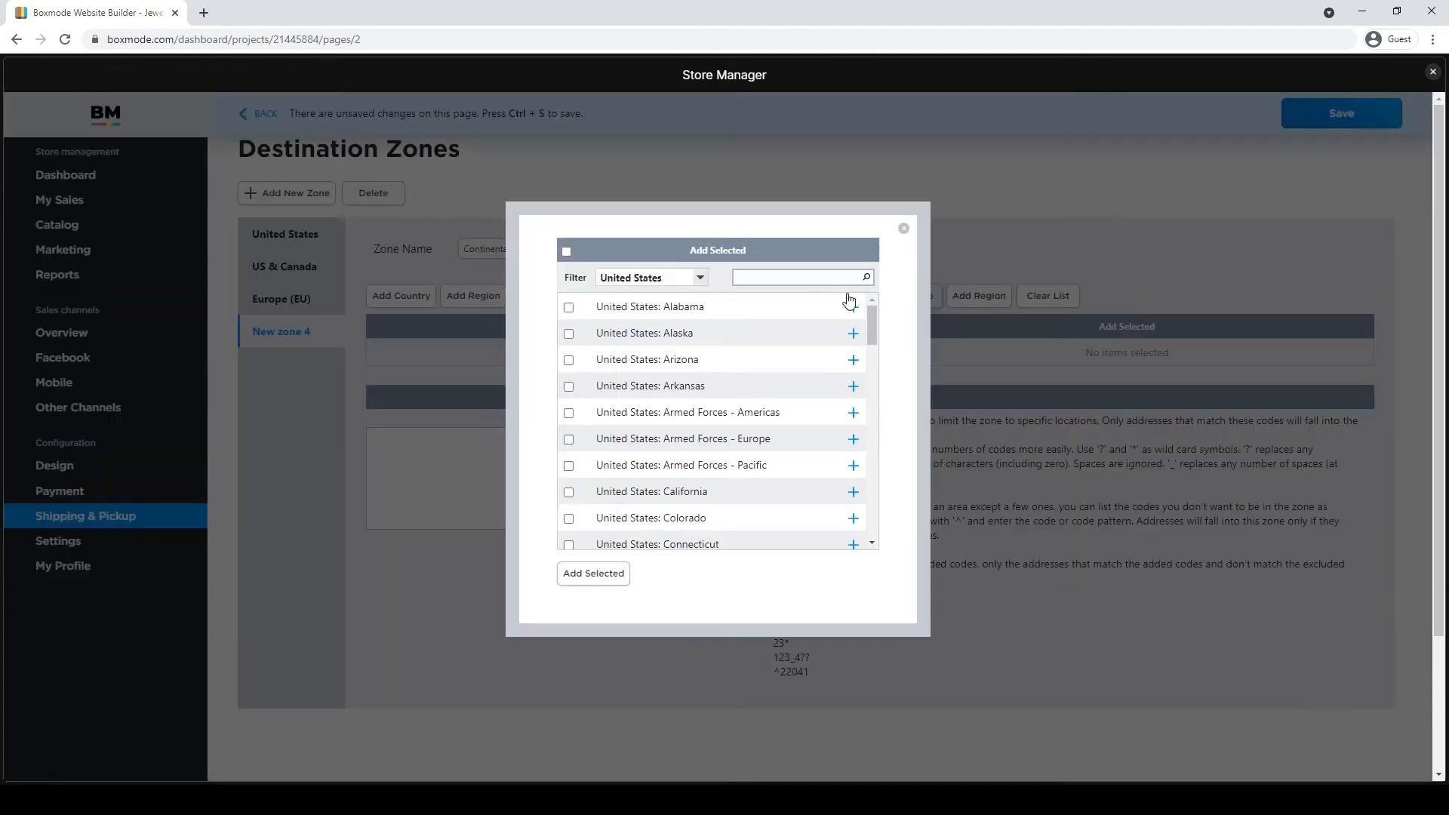
click(567, 252)
drag(871, 325, 874, 357)
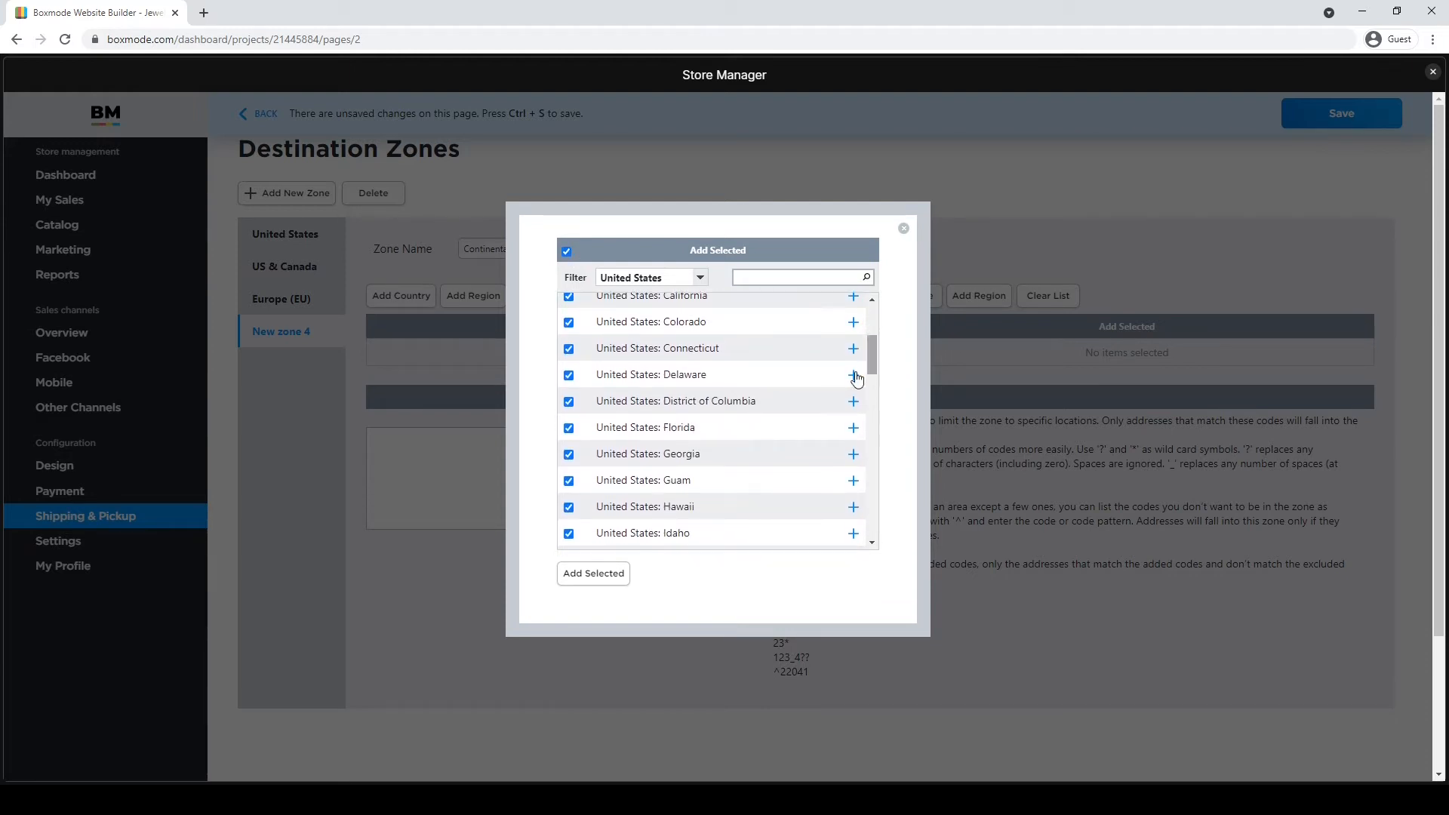
click(598, 576)
click(1332, 116)
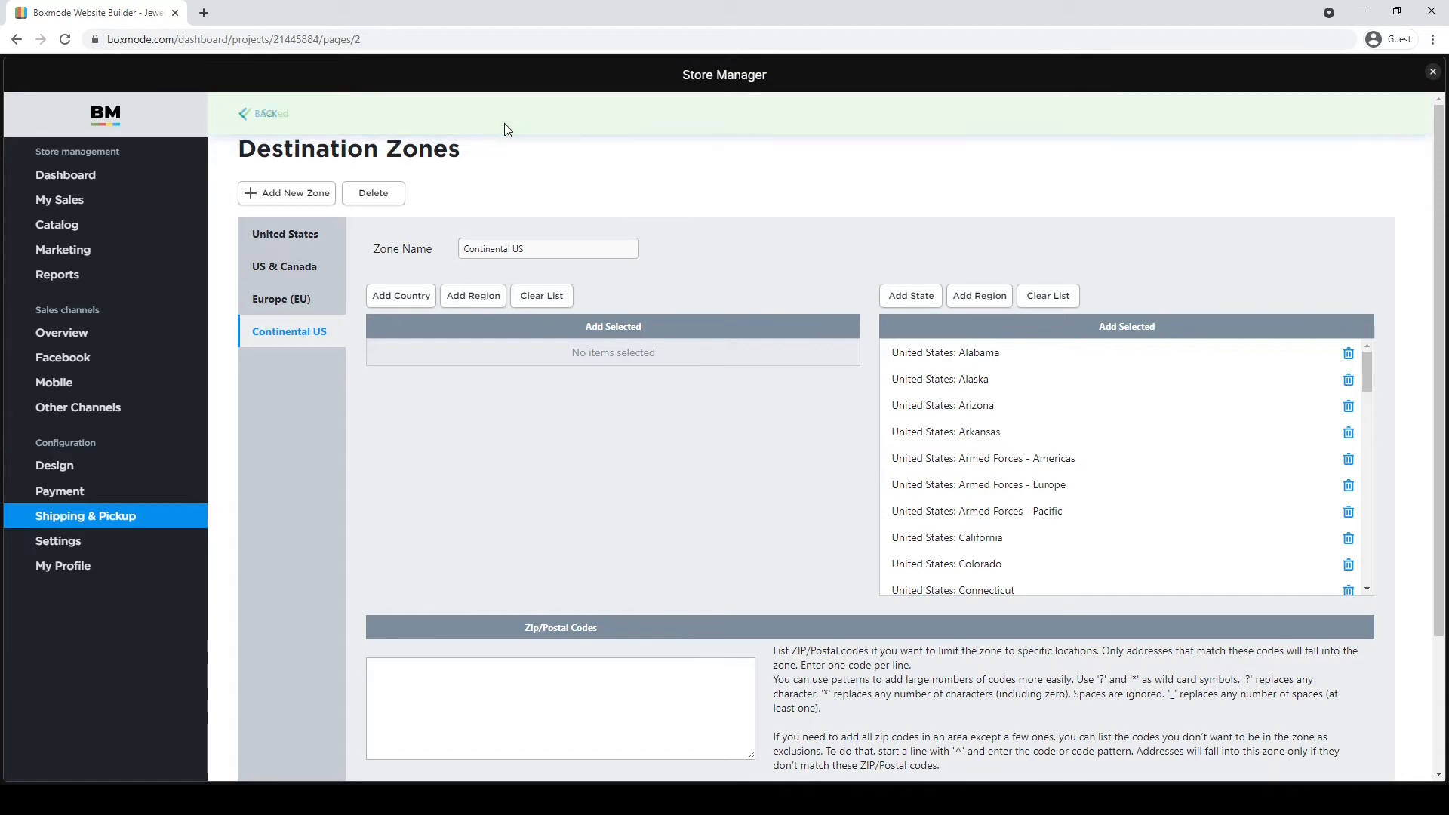
Step: Return to the U.S.P.S. method's settings and assign the Continental US zone as its shipping region
click(247, 119)
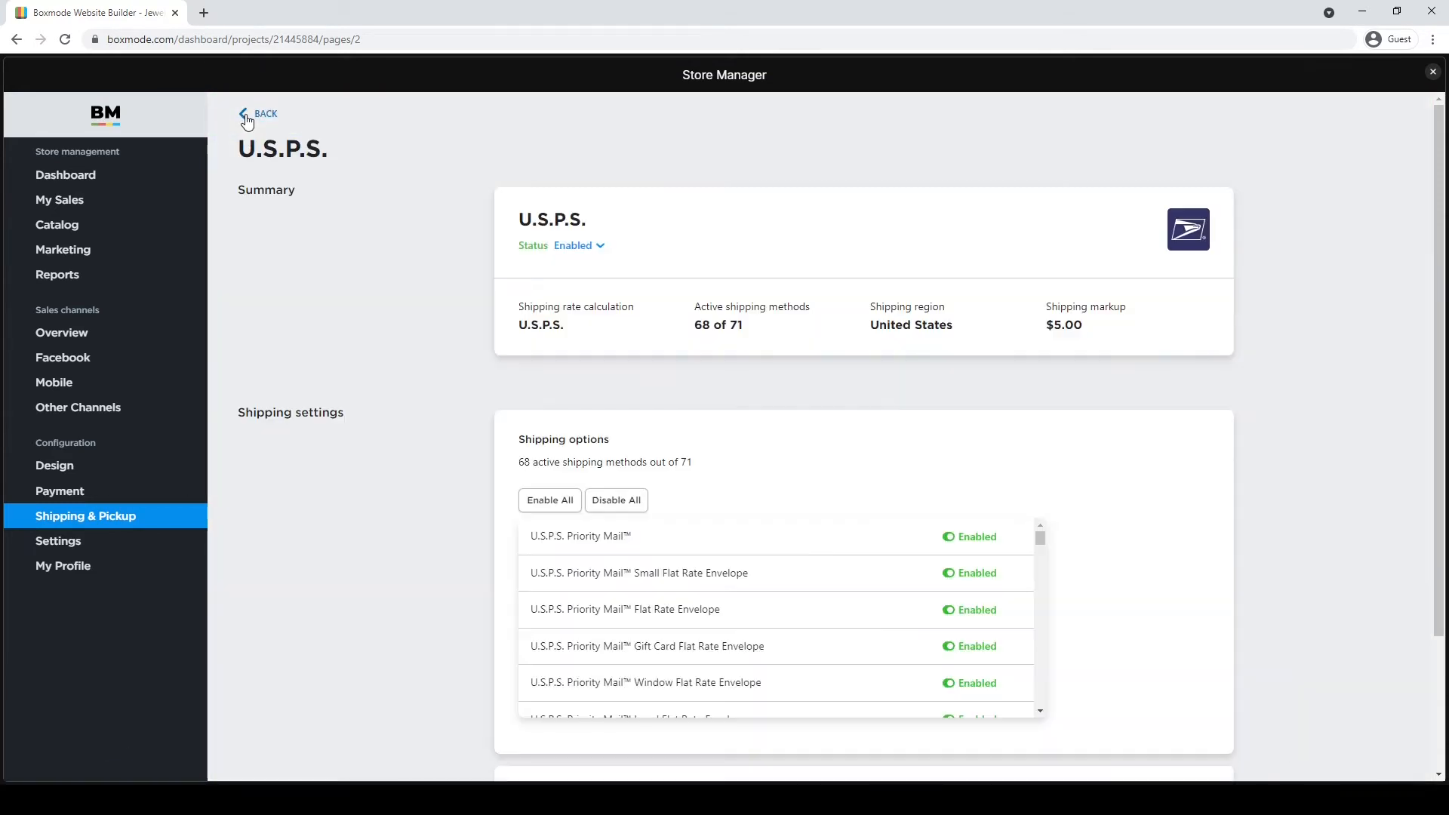
scroll(724, 438, down, 5)
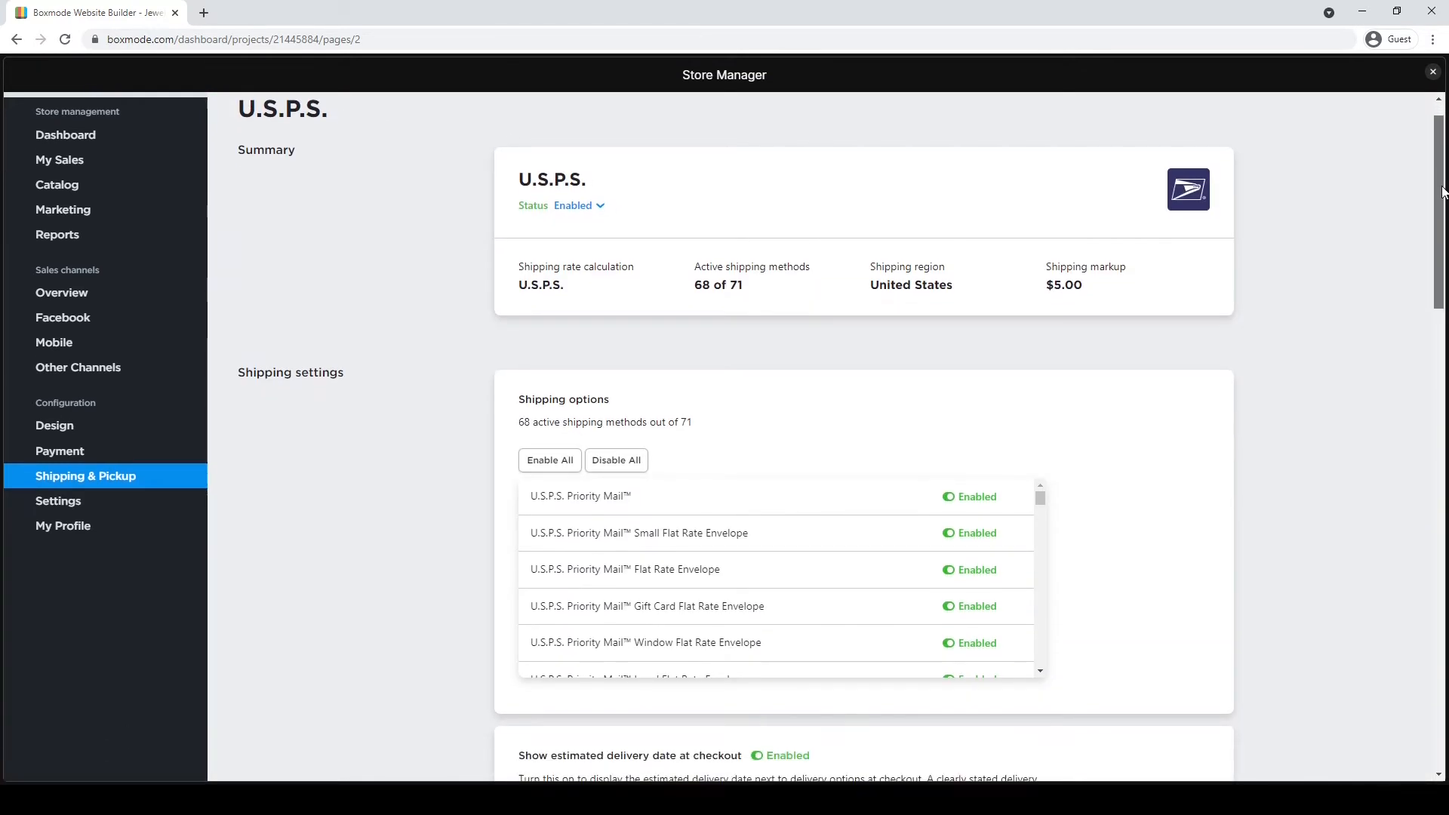
scroll(1258, 469, down, 5)
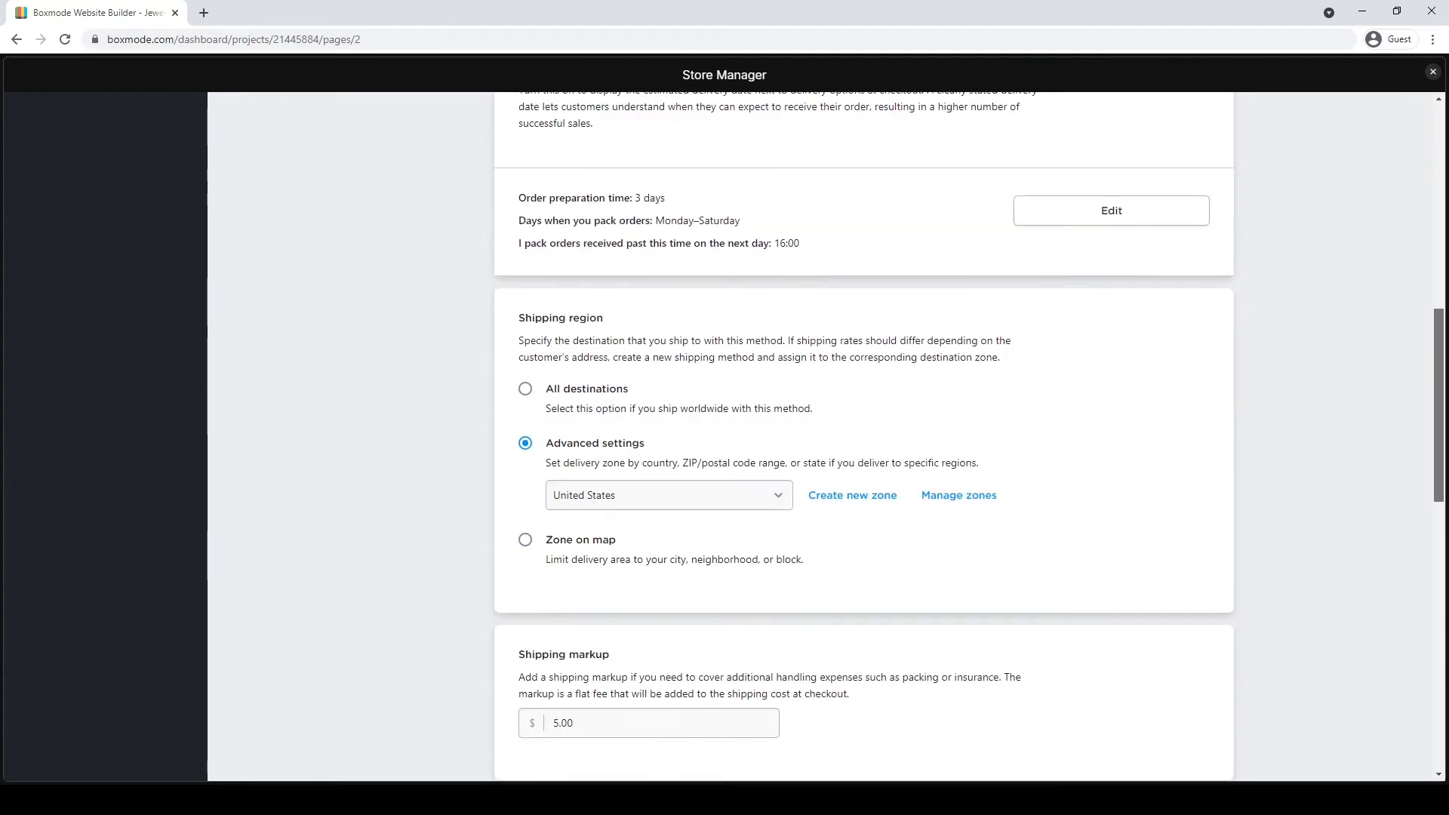
click(778, 453)
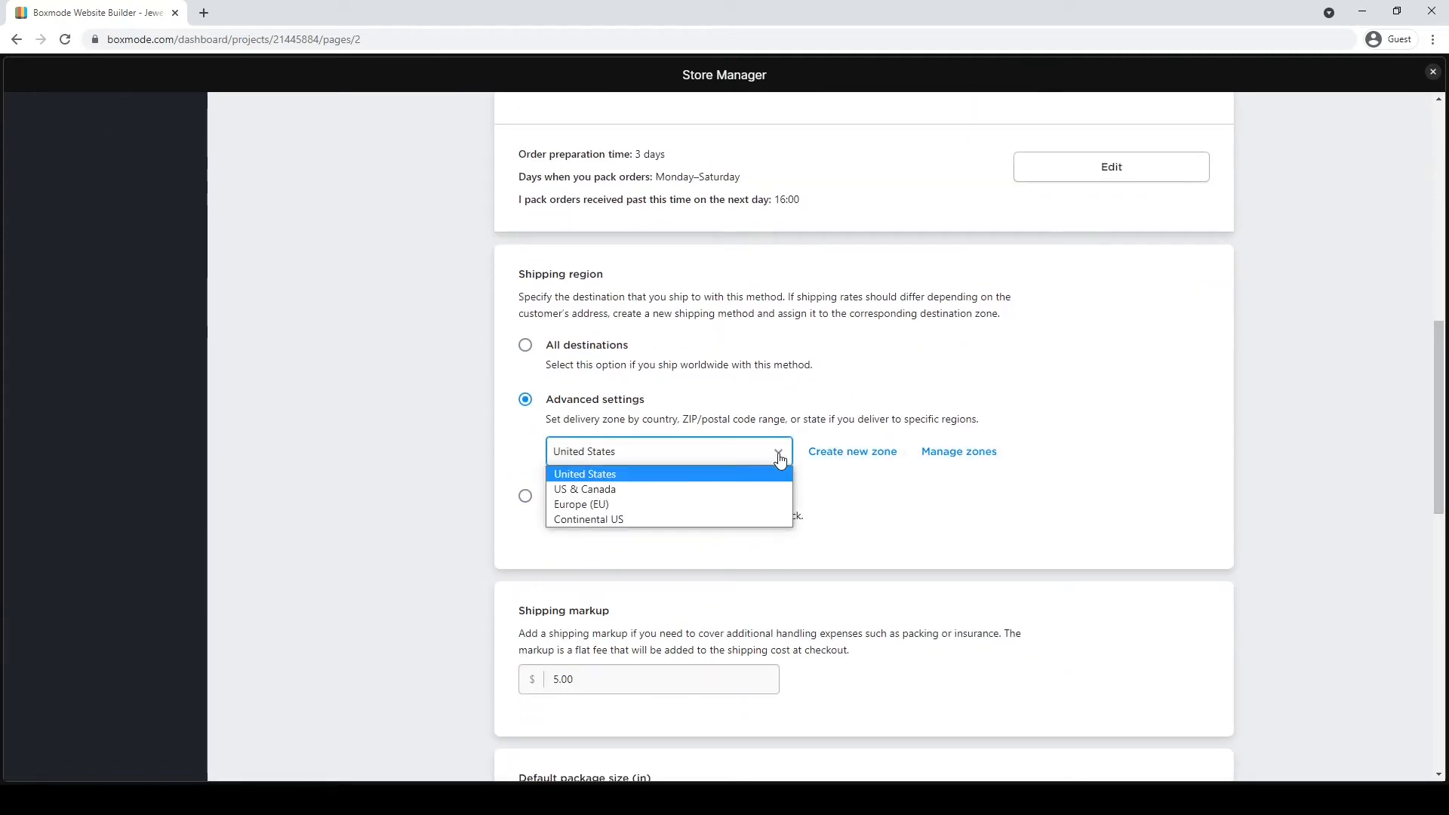
click(620, 519)
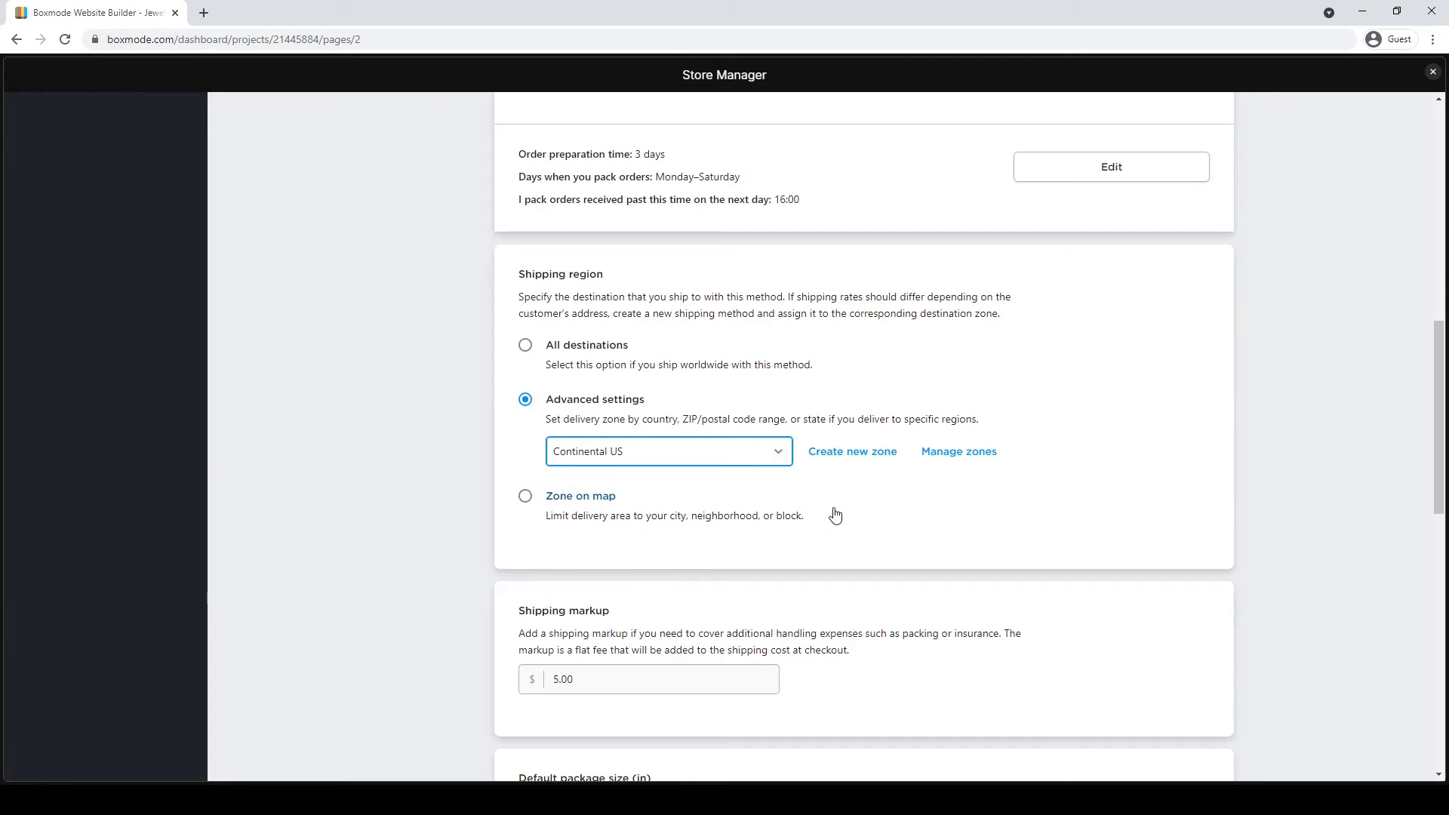
scroll(847, 517, up, 10)
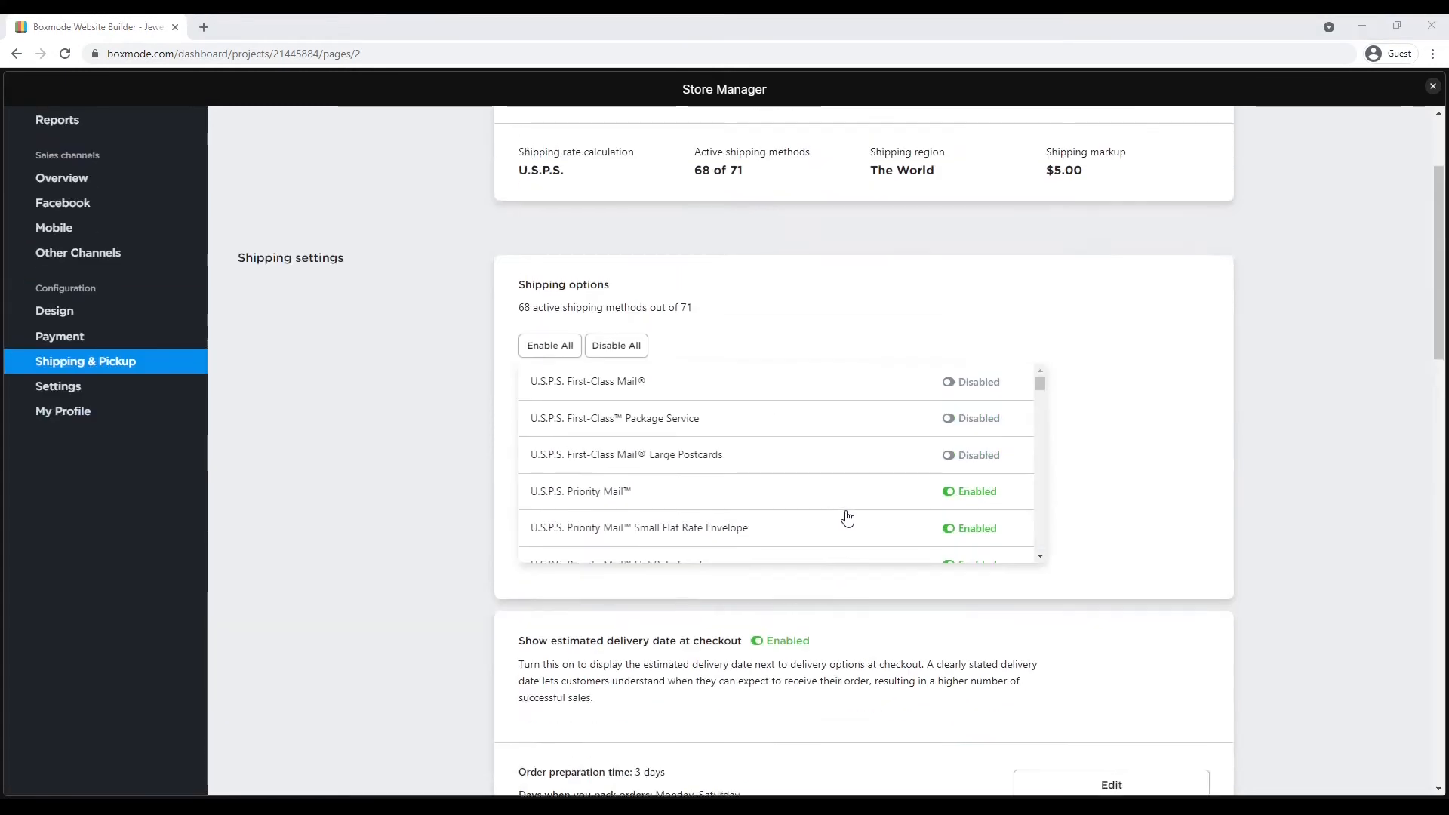
Step: Save the U.S.P.S. method's settings and return to the shipping and delivery overview
click(1298, 127)
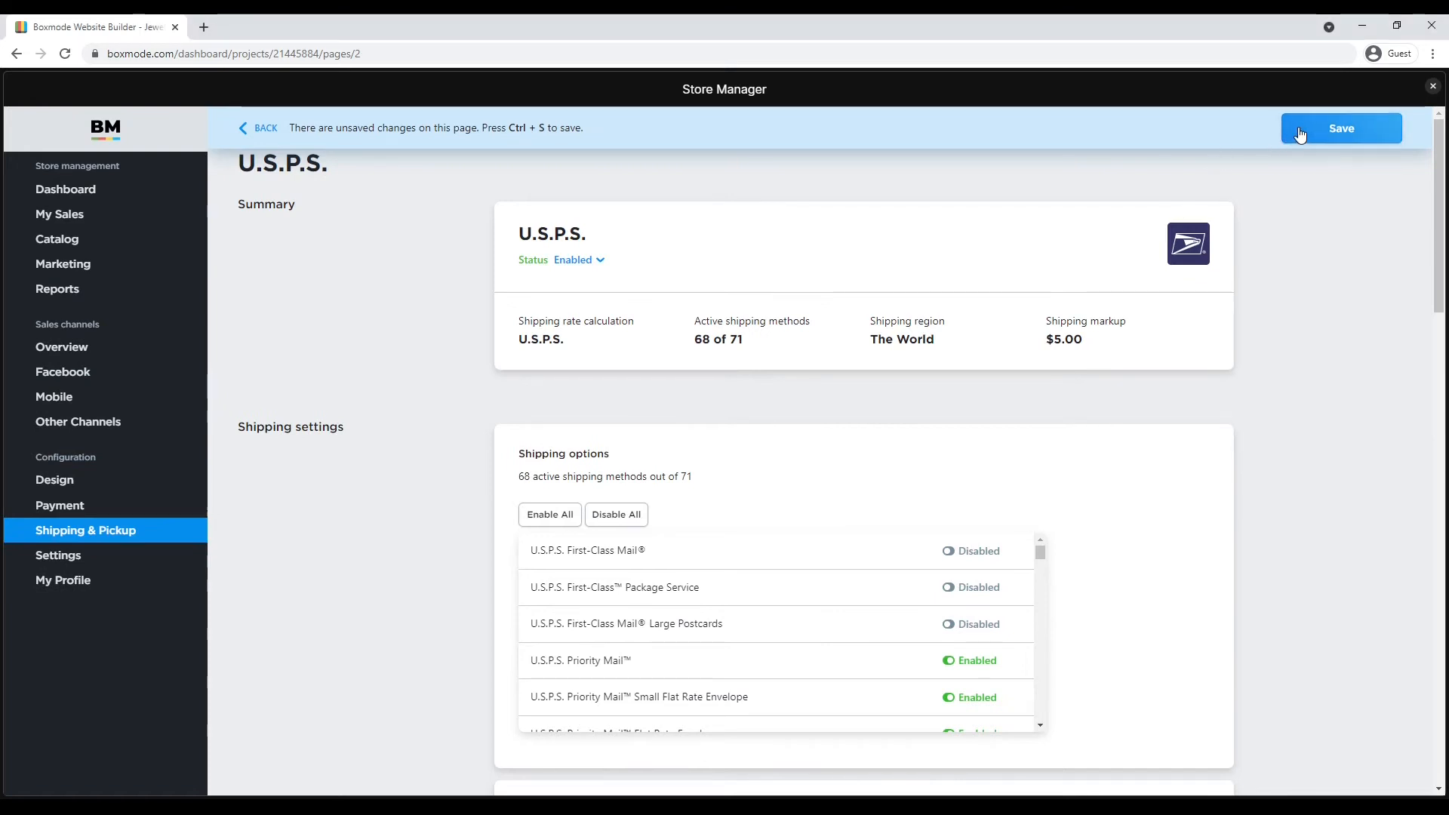
click(246, 130)
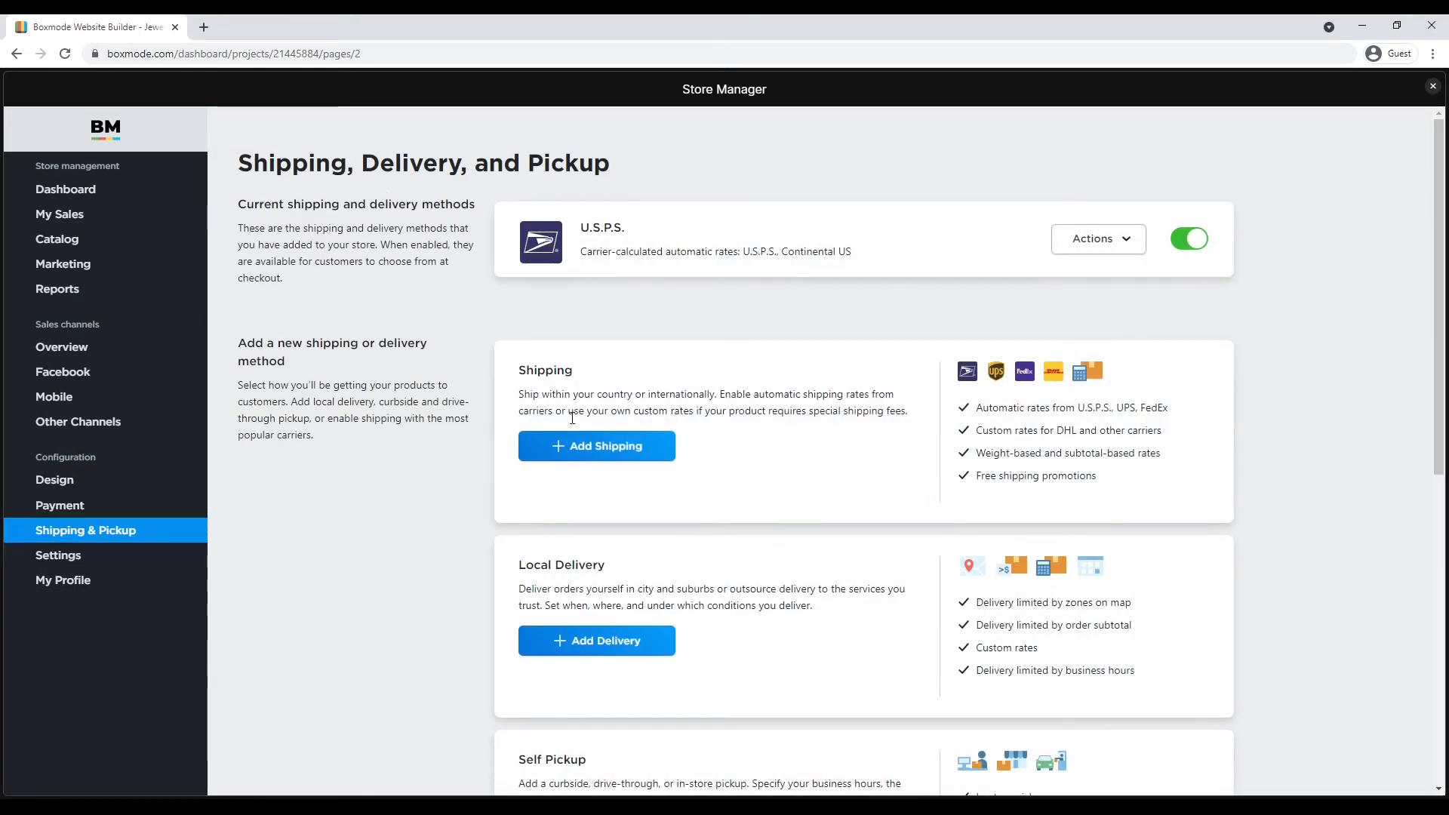
Step: Add a new FedEx shipping method with automatically calculated rates
click(587, 448)
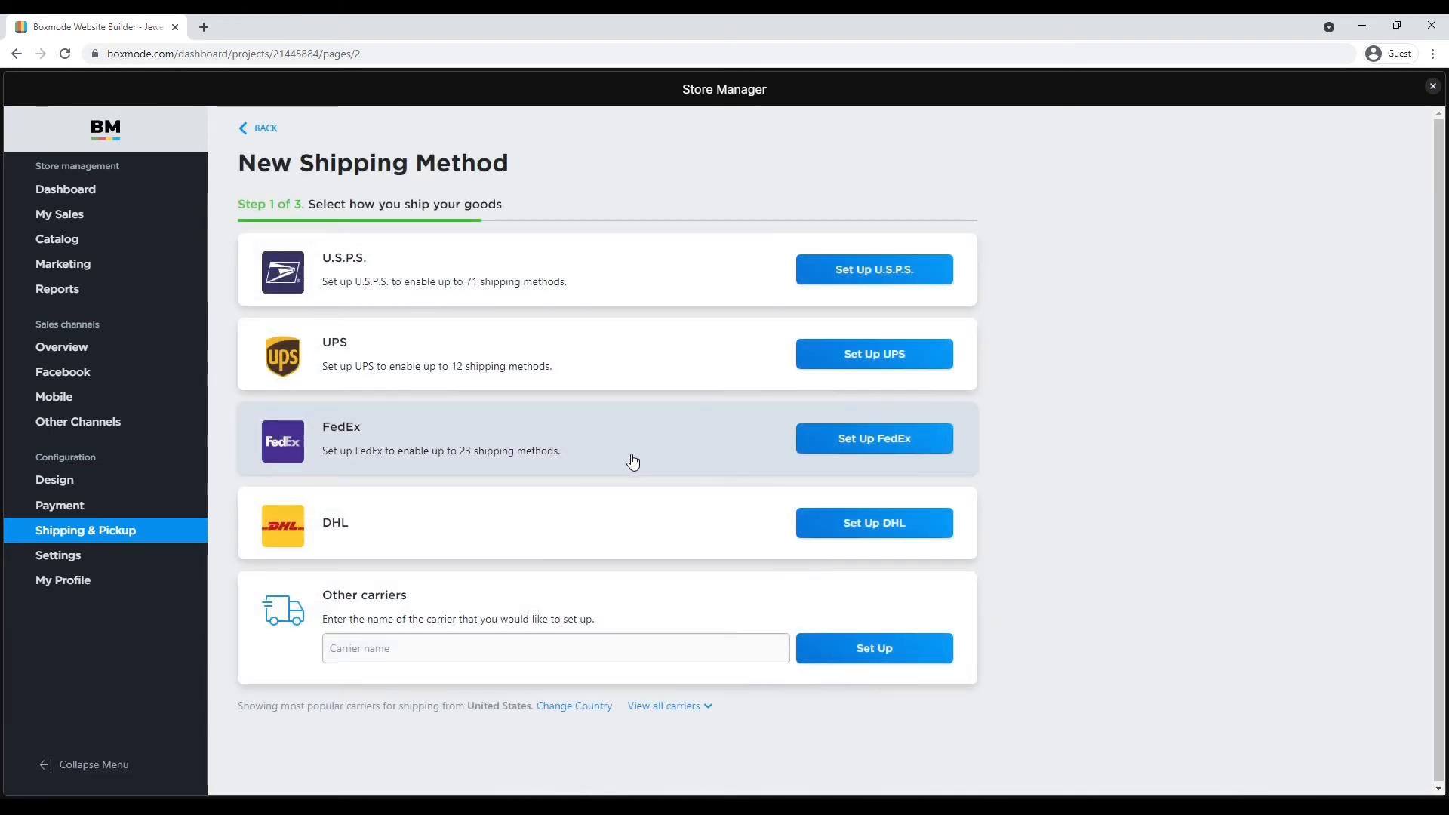
click(902, 447)
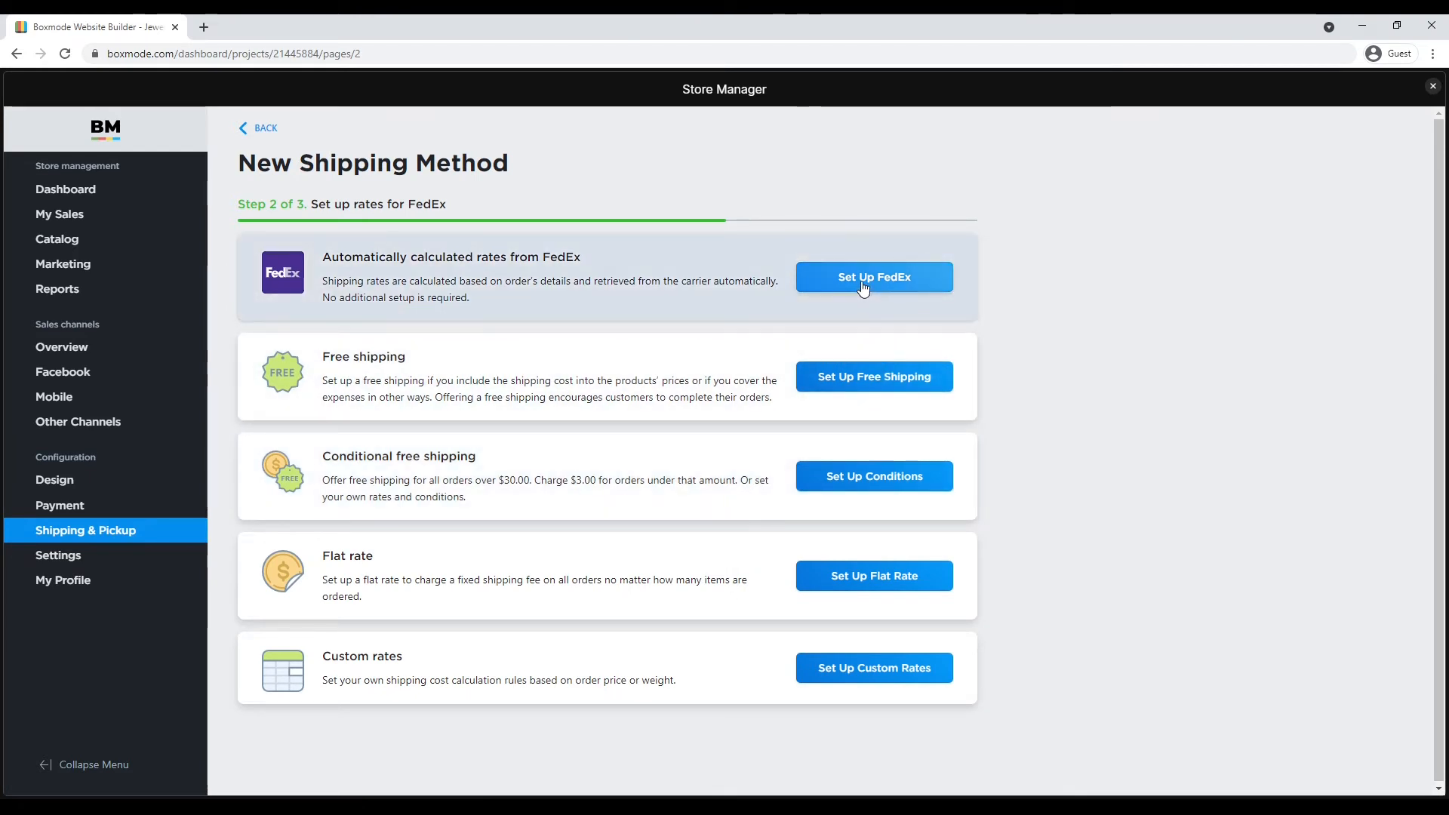
click(863, 290)
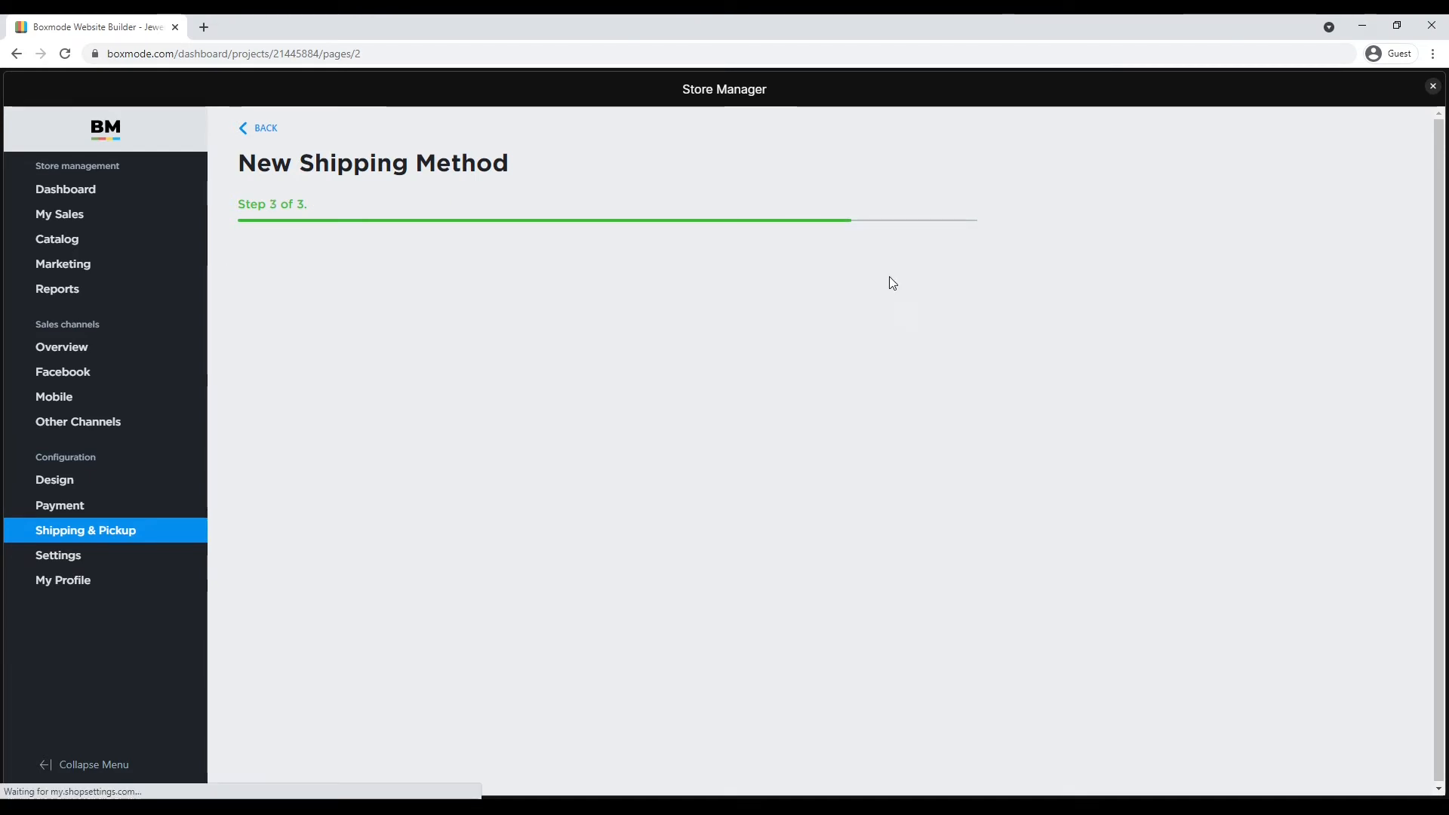
Step: Open the destination zones from the FedEx method's Advanced settings and add a new zone named "Hawaii"
scroll(949, 308, down, 8)
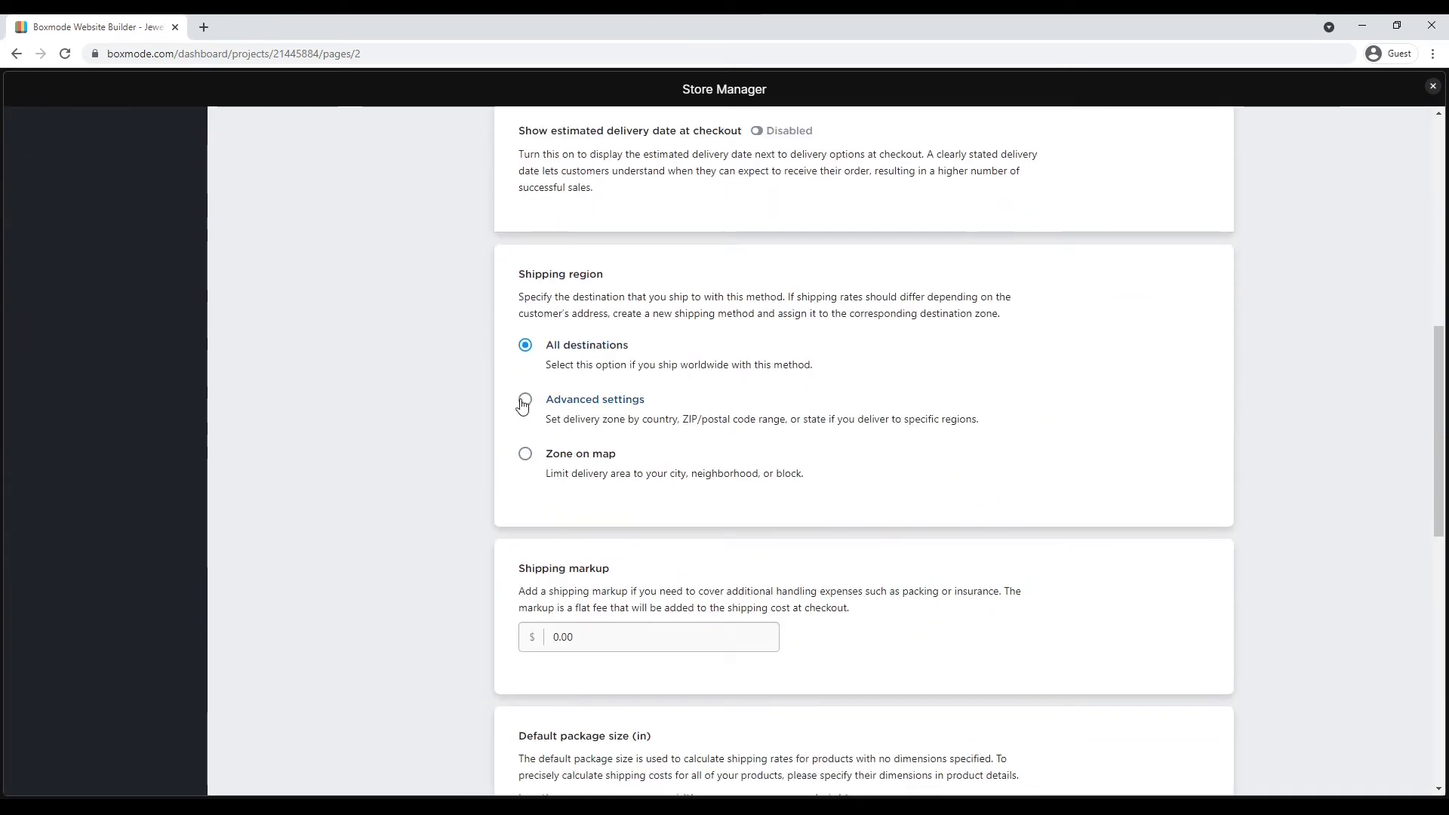
click(525, 400)
click(948, 451)
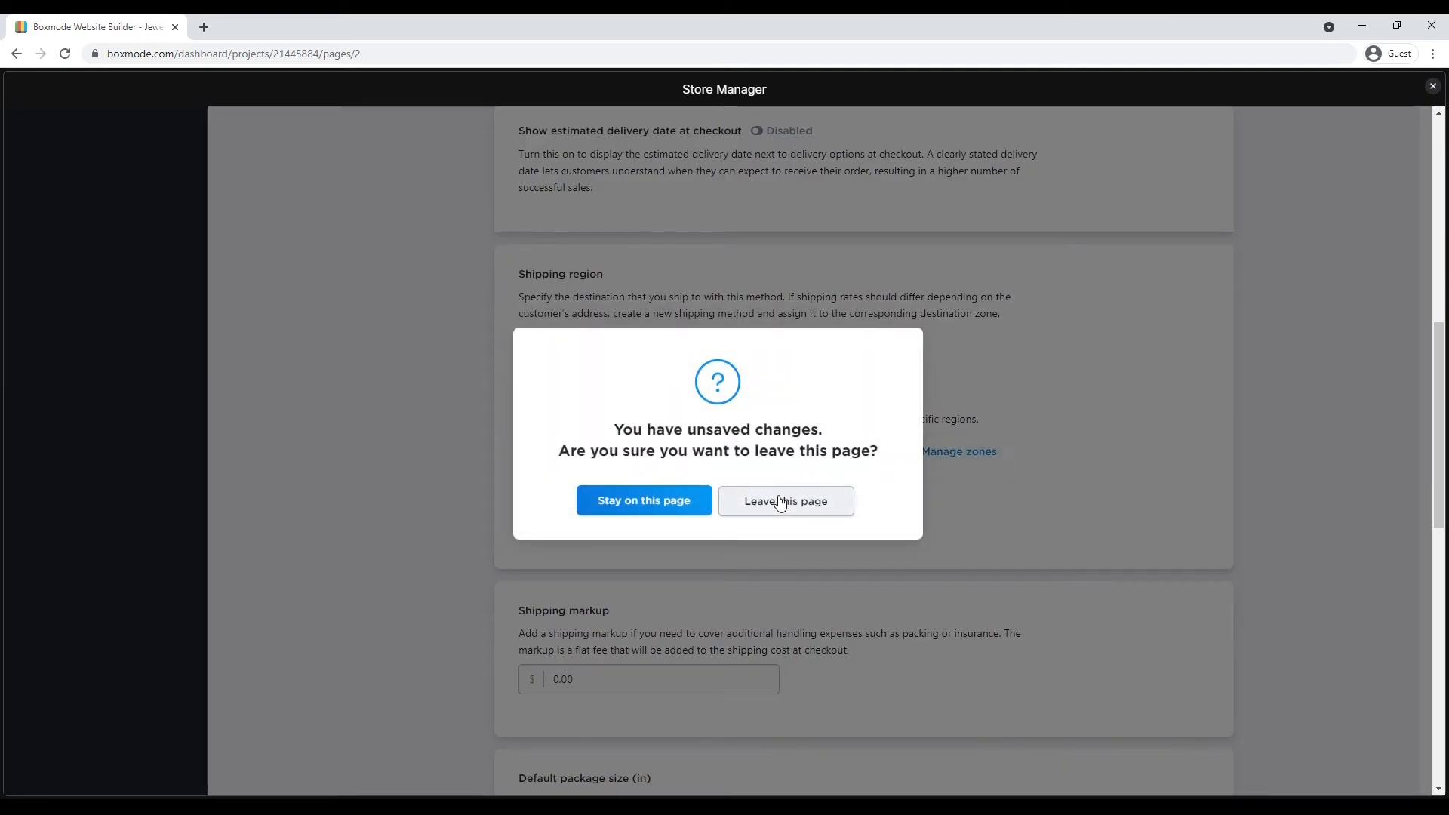
click(780, 501)
click(287, 207)
triple_click(544, 264)
text(Hawaii)
Step: Add the United States state of Hawaii to the Hawaii zone and save the destination zones
click(911, 310)
scroll(709, 434, down, 5)
click(568, 415)
click(594, 587)
click(1341, 127)
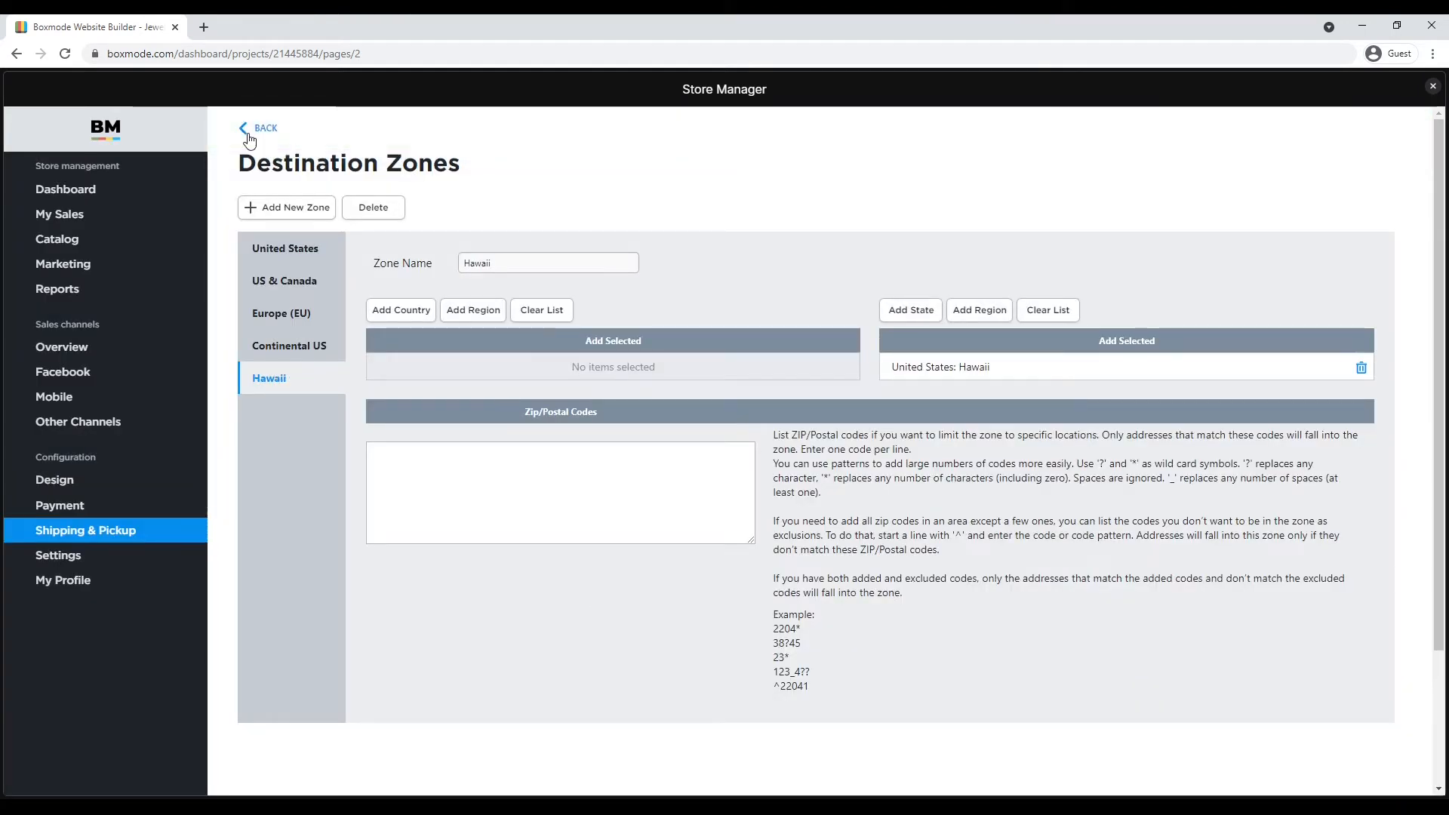
Step: Assign the Hawaii zone as the FedEx method's shipping region and set its shipping markup to $5.00
click(249, 141)
scroll(850, 323, down, 6)
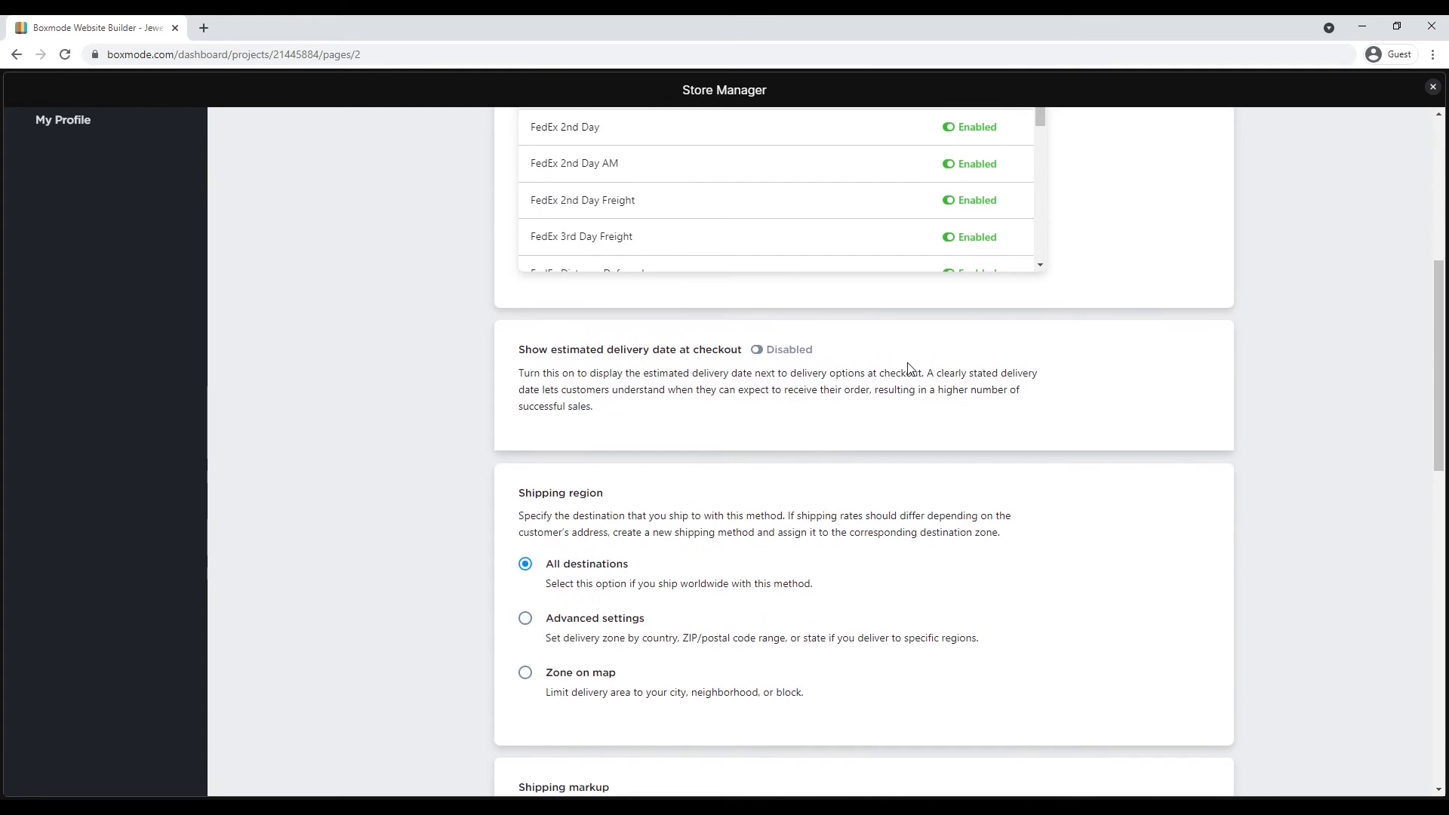
scroll(909, 368, down, 3)
click(526, 400)
click(623, 460)
click(597, 531)
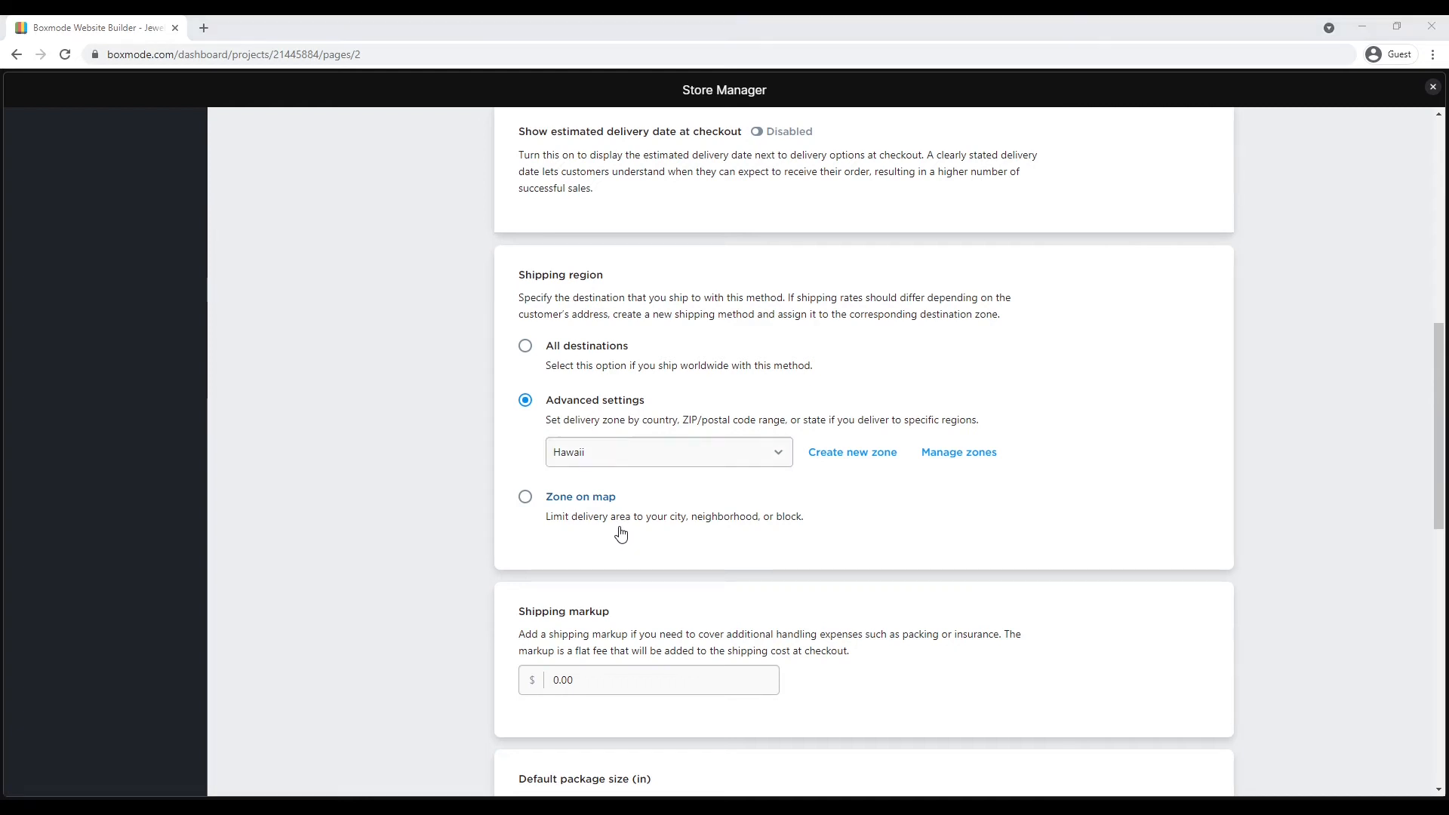
scroll(621, 534, down, 2)
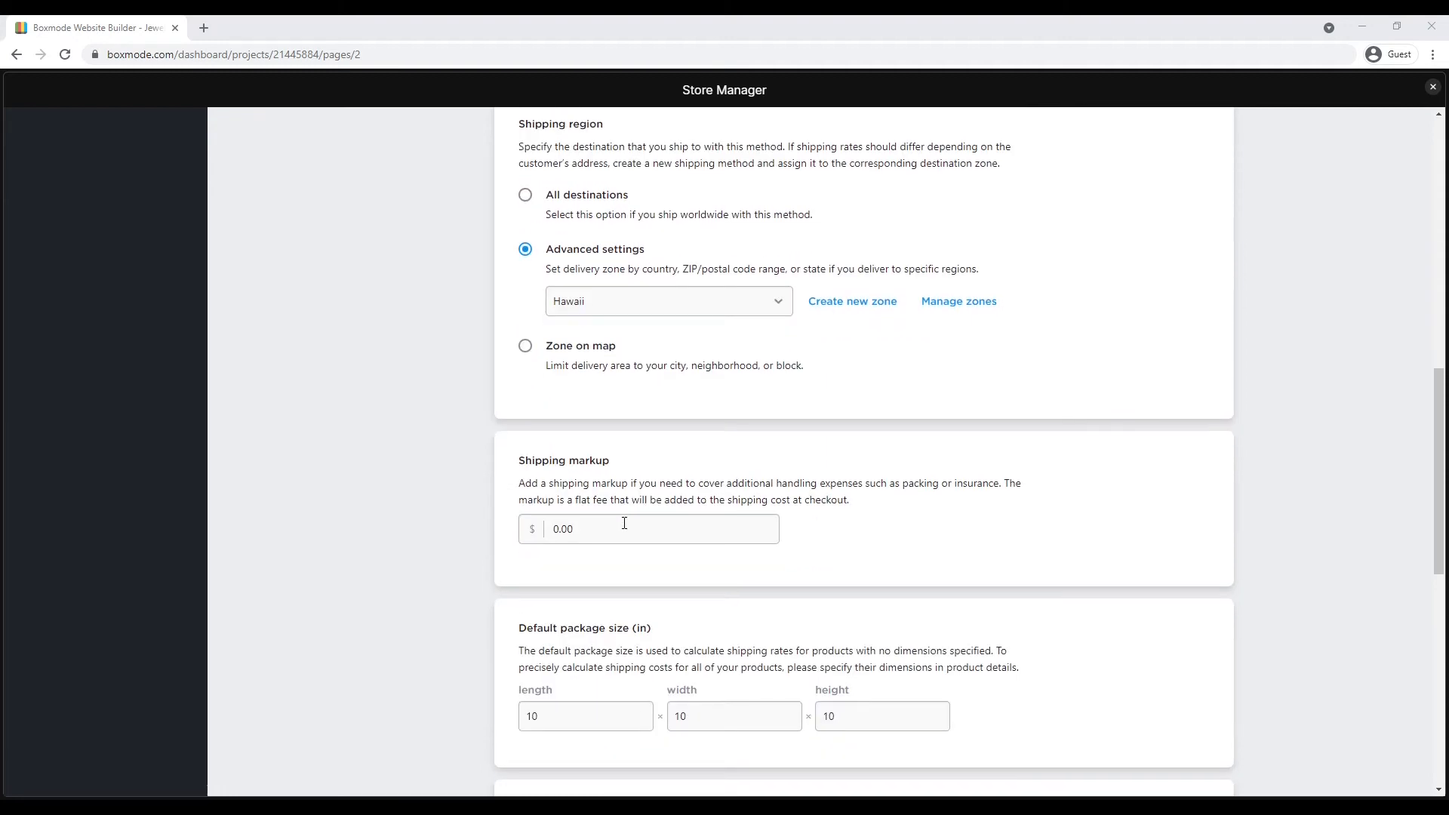
click(577, 521)
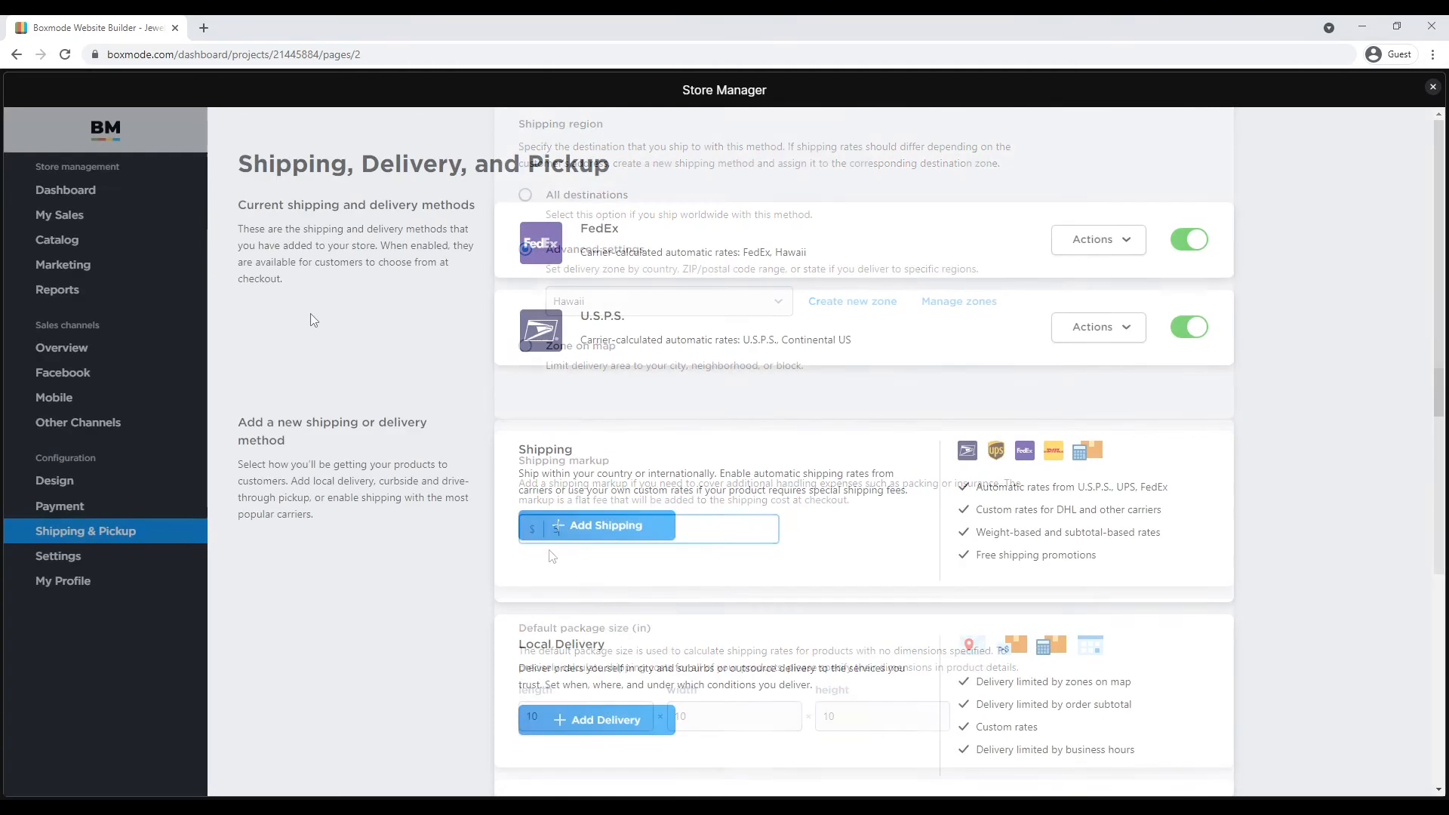
Step: Open the handling fee setup in the shipping settings and examine its fee field
scroll(316, 314, down, 8)
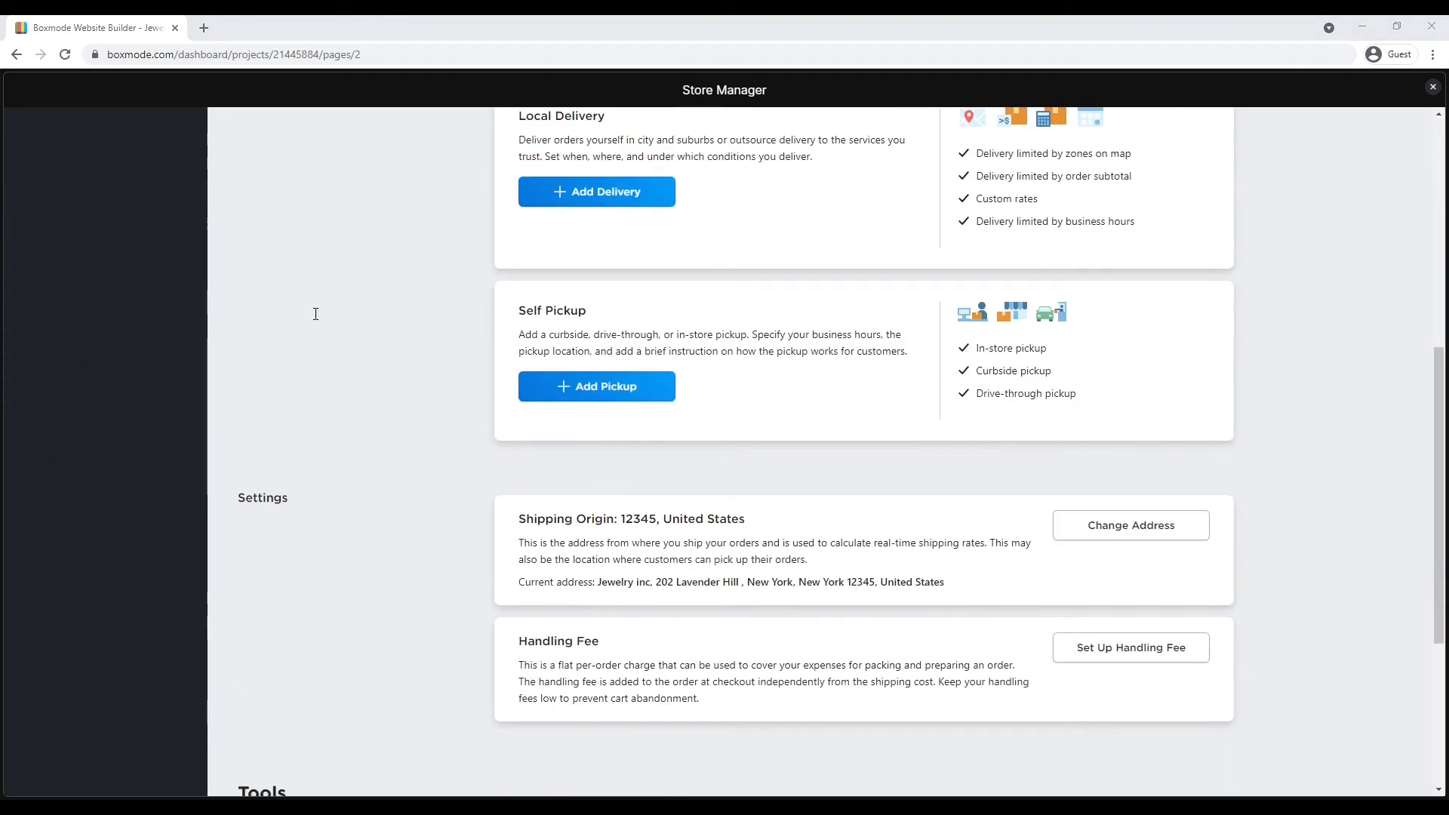
scroll(315, 314, down, 3)
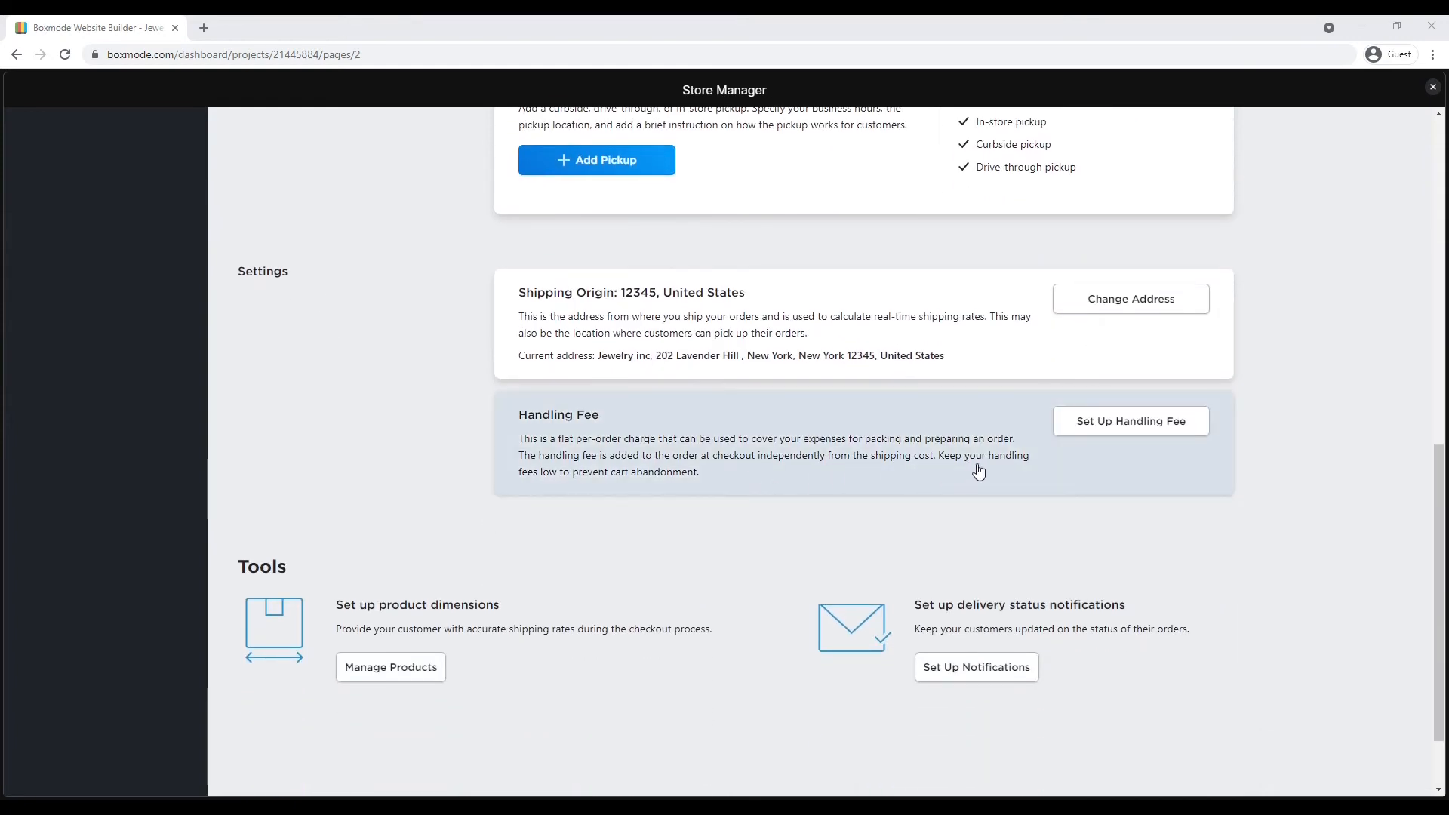
click(1097, 428)
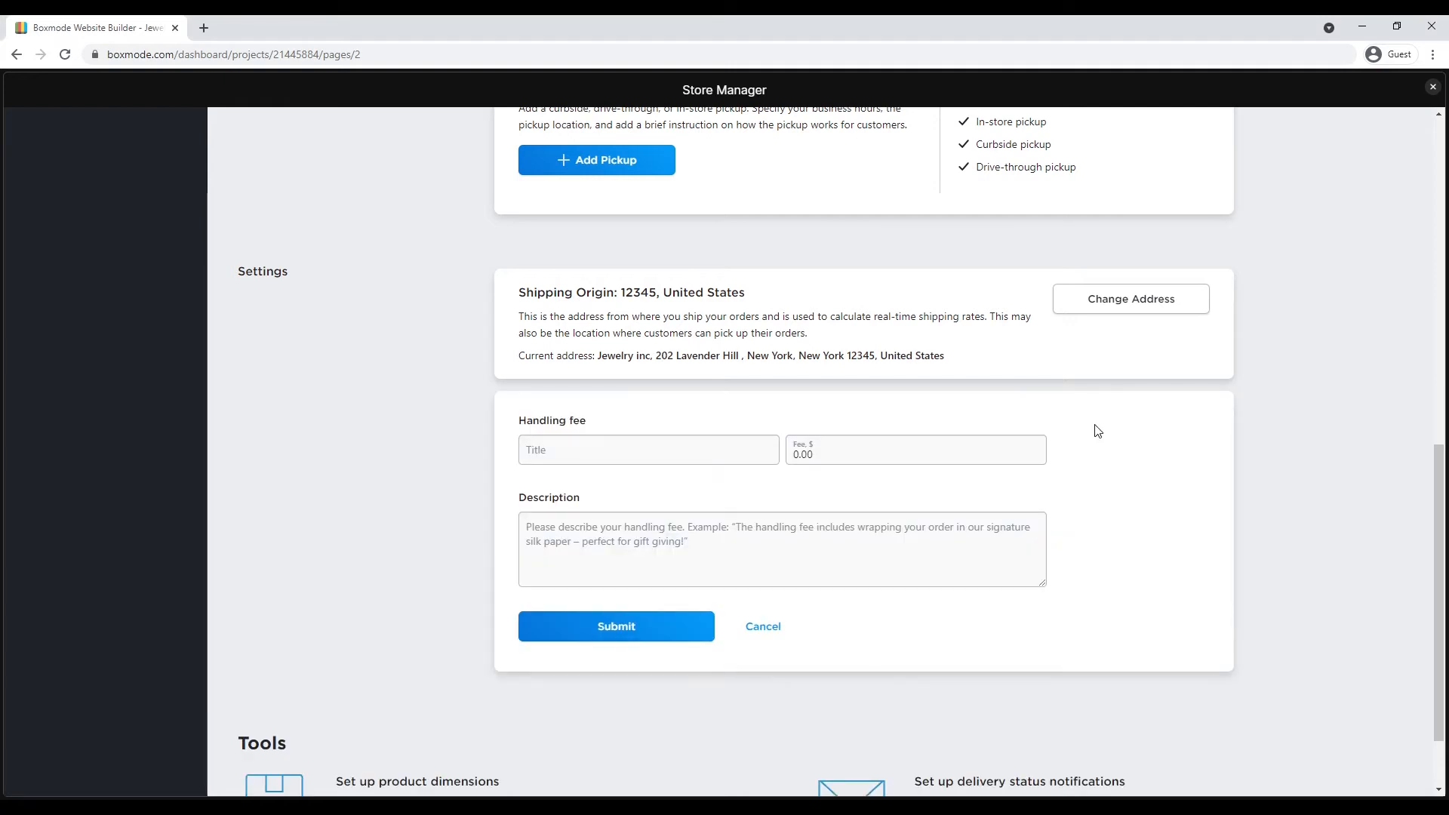
drag(929, 457, 818, 458)
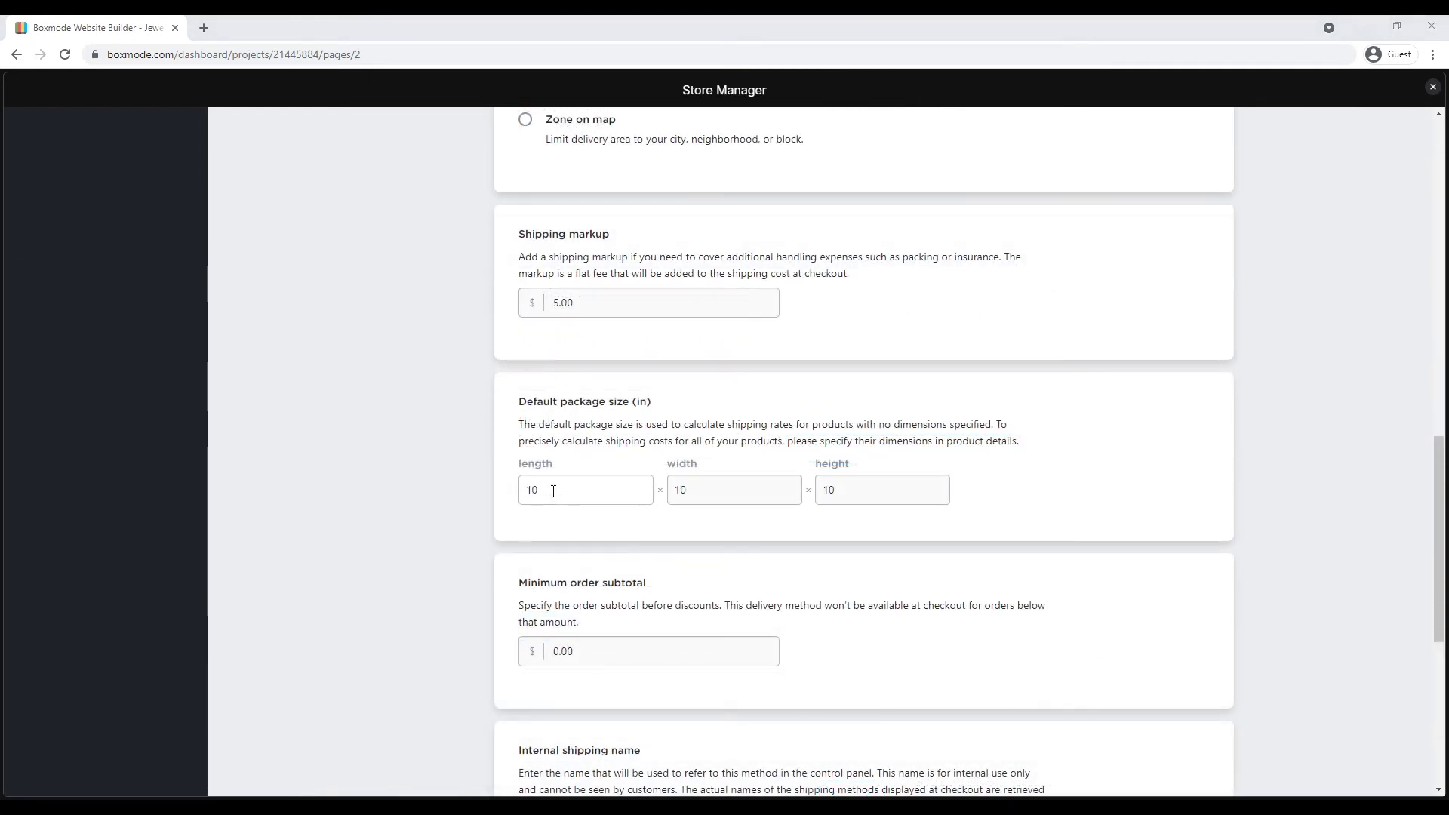
Step: Set the FedEx method's default package size to 15 × 20 × 15 inches
click(554, 491)
text(5)
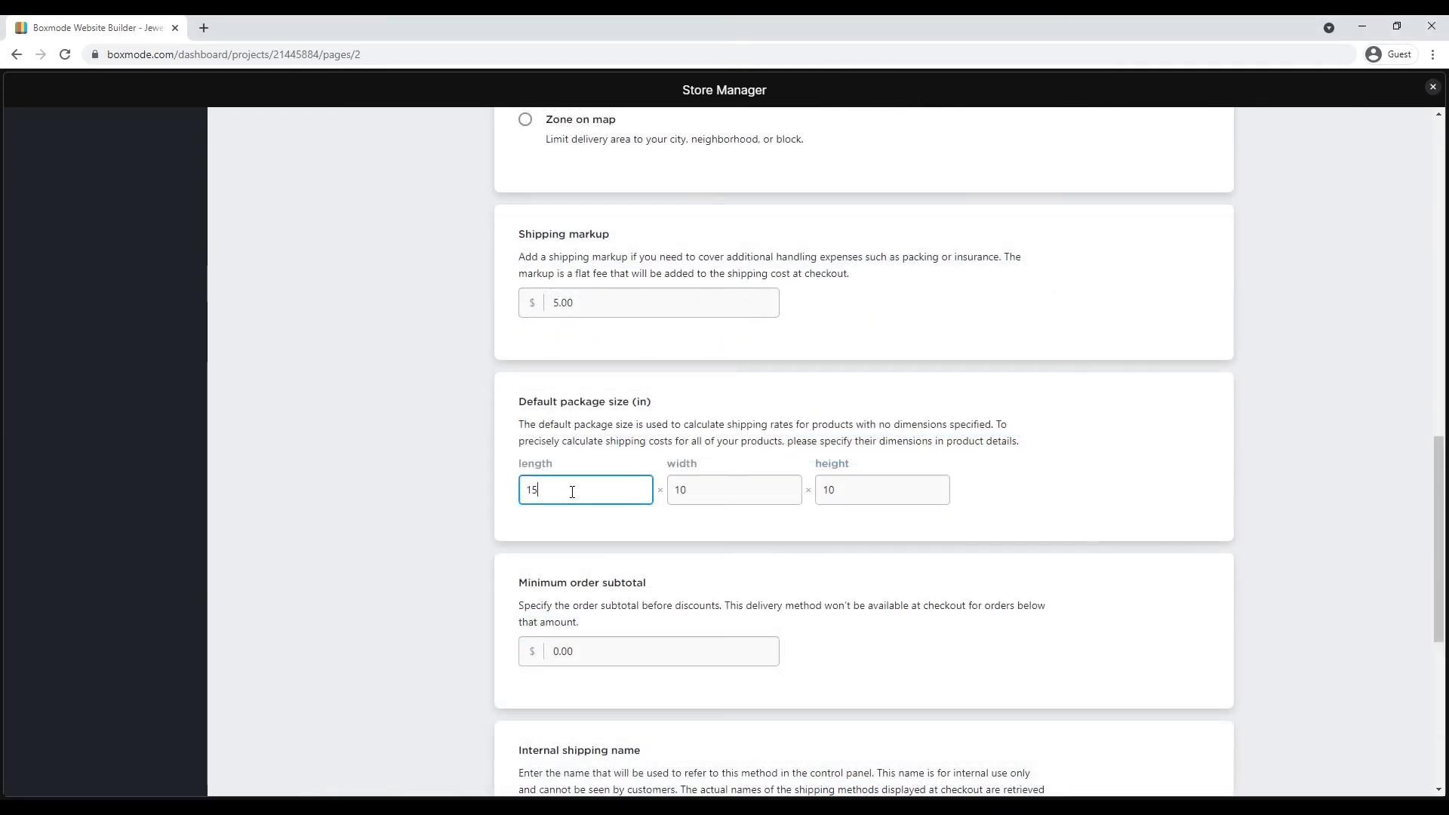
click(675, 491)
key(BackSpace)
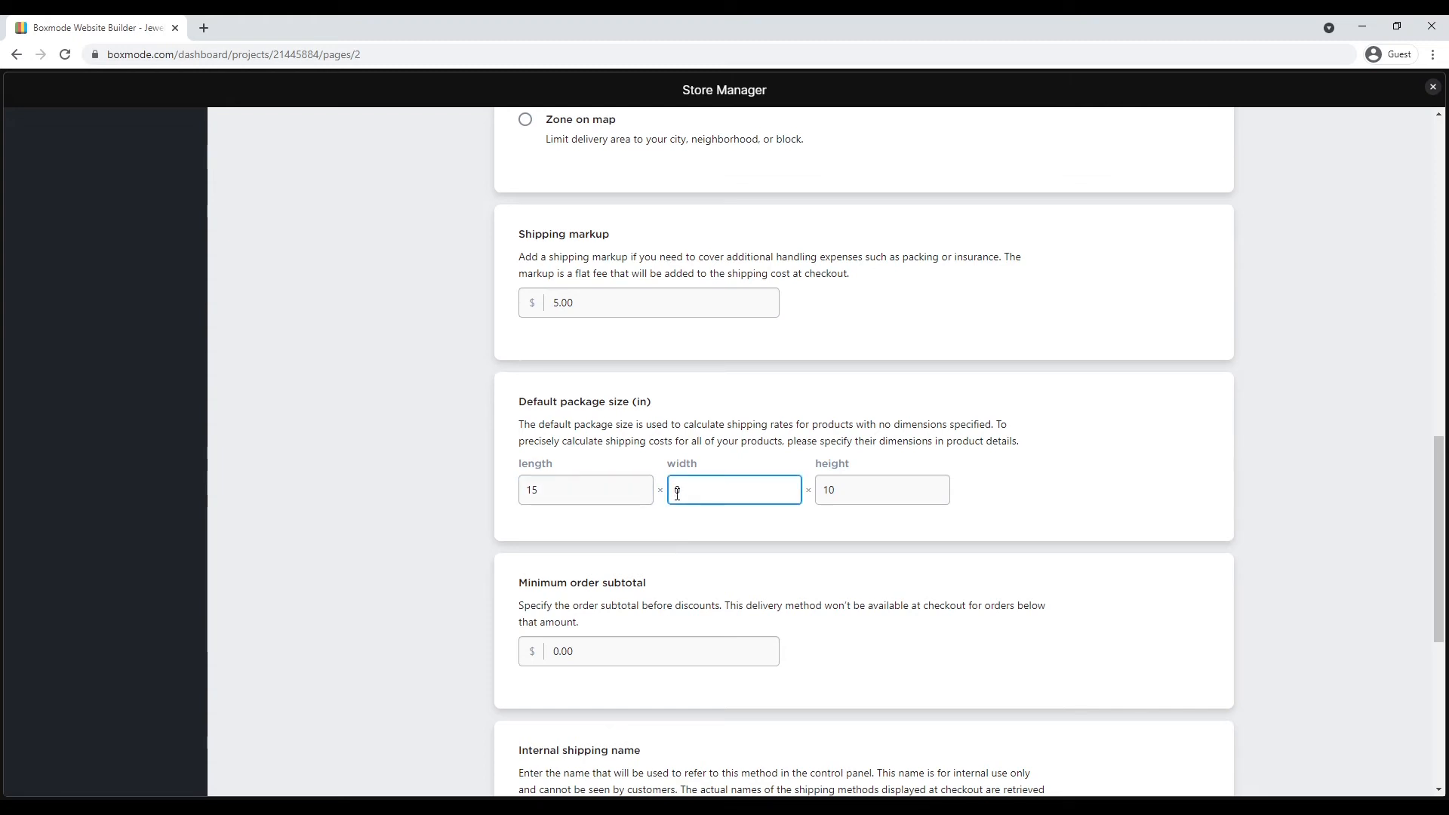
click(834, 495)
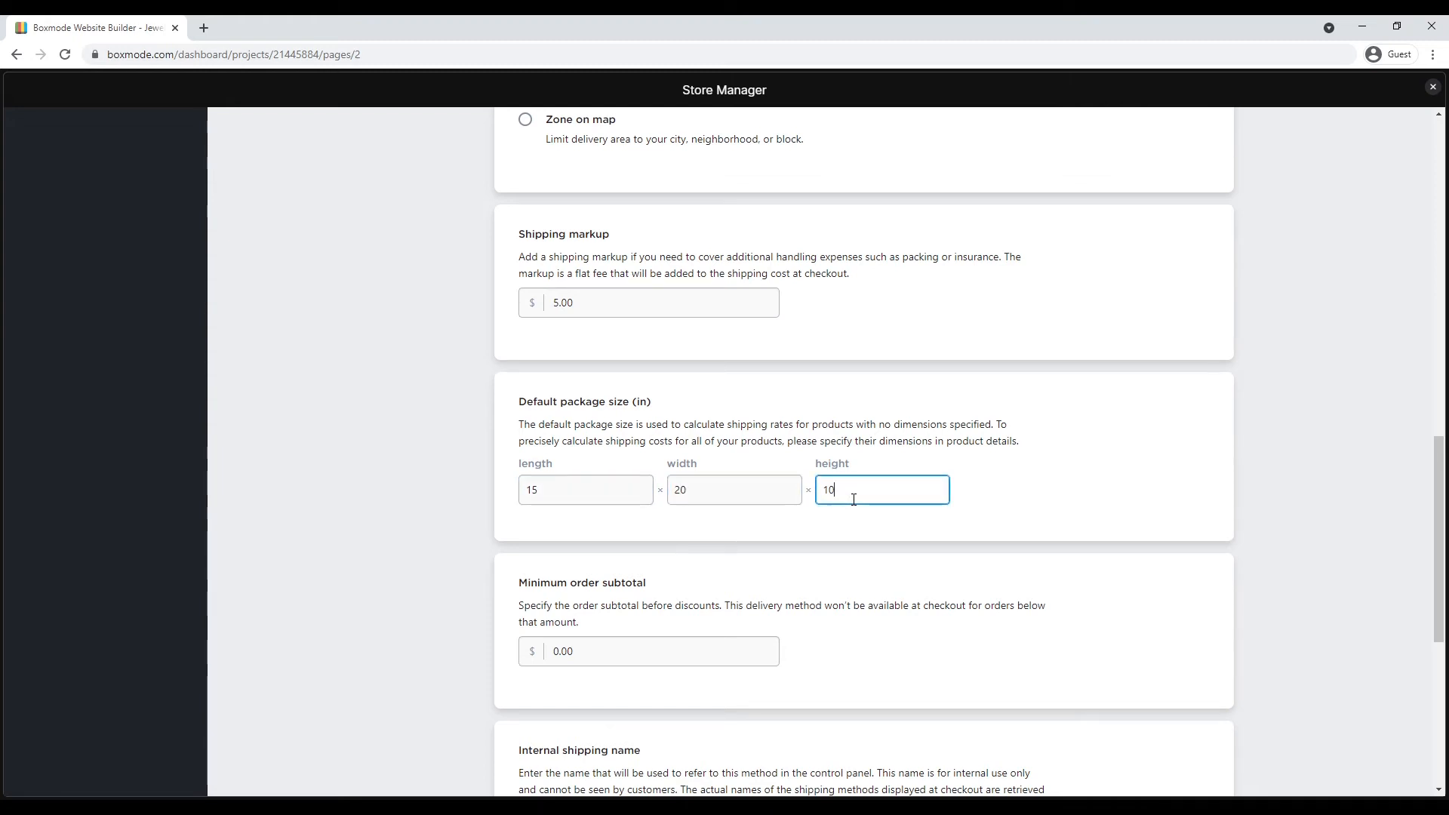
key(BackSpace)
click(969, 512)
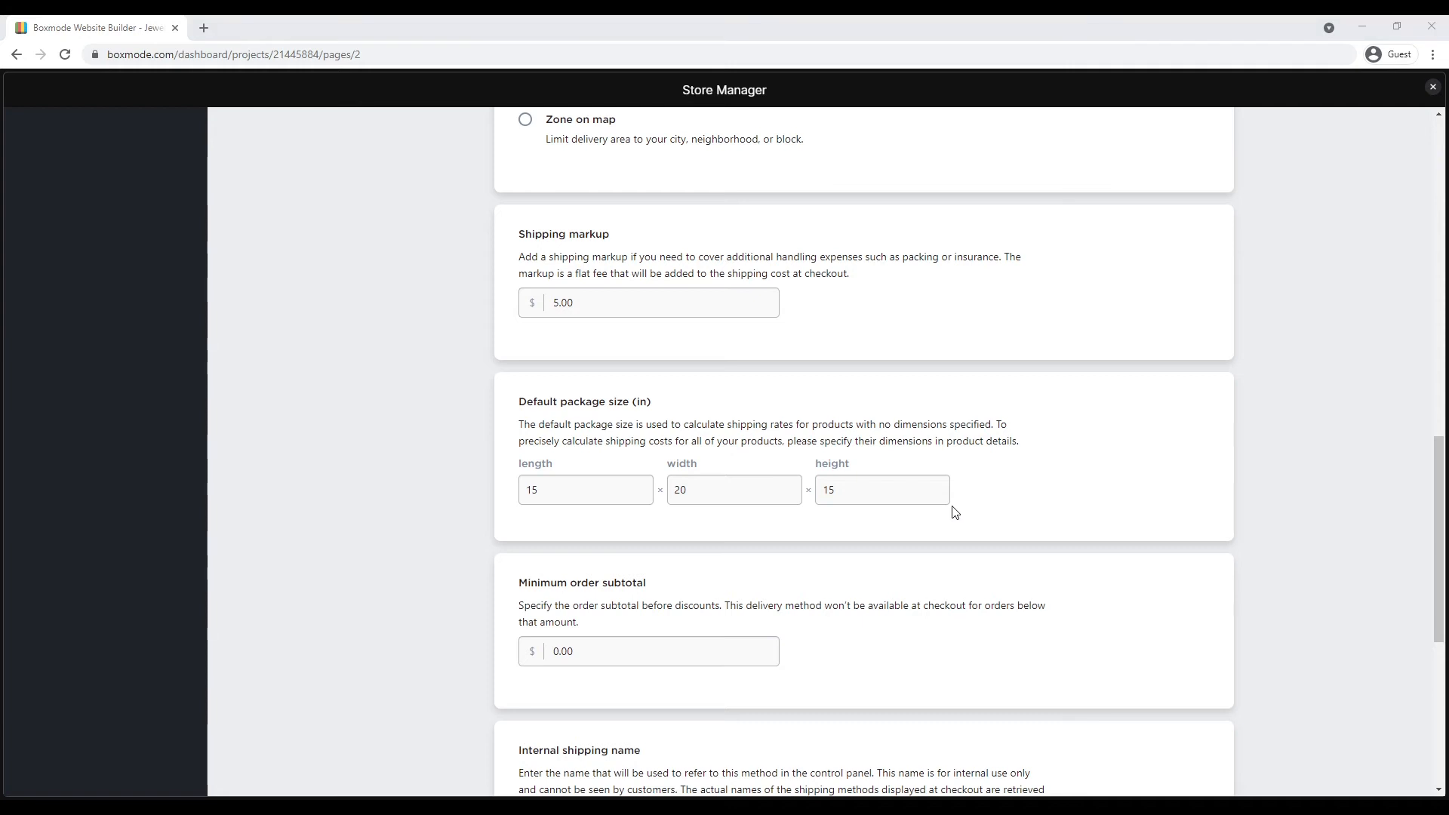
Step: Open the fields for connecting an own FedEx shipping account and examine the details they require
scroll(955, 512, down, 5)
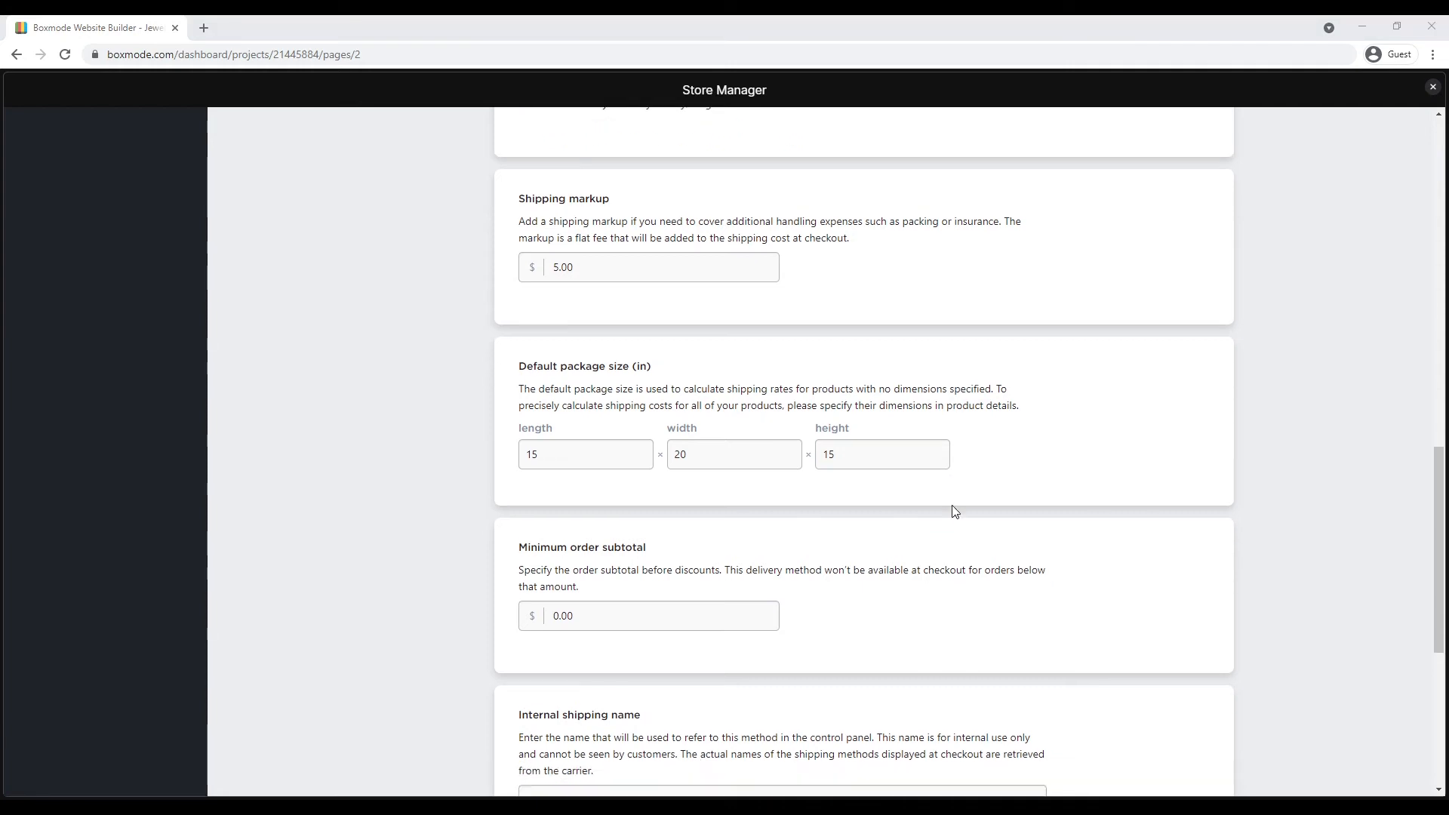
scroll(955, 512, down, 2)
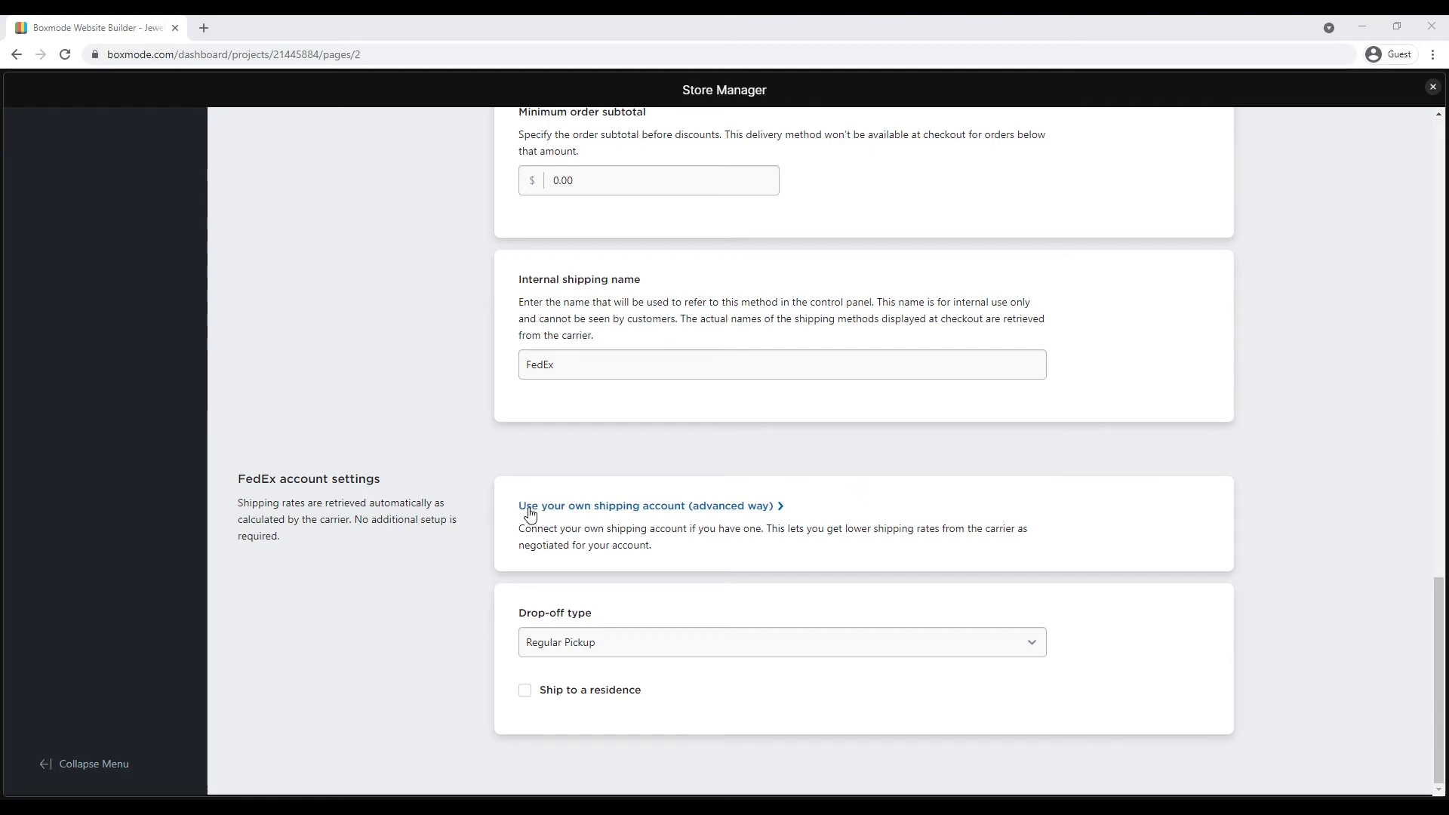
click(530, 514)
scroll(534, 508, down, 3)
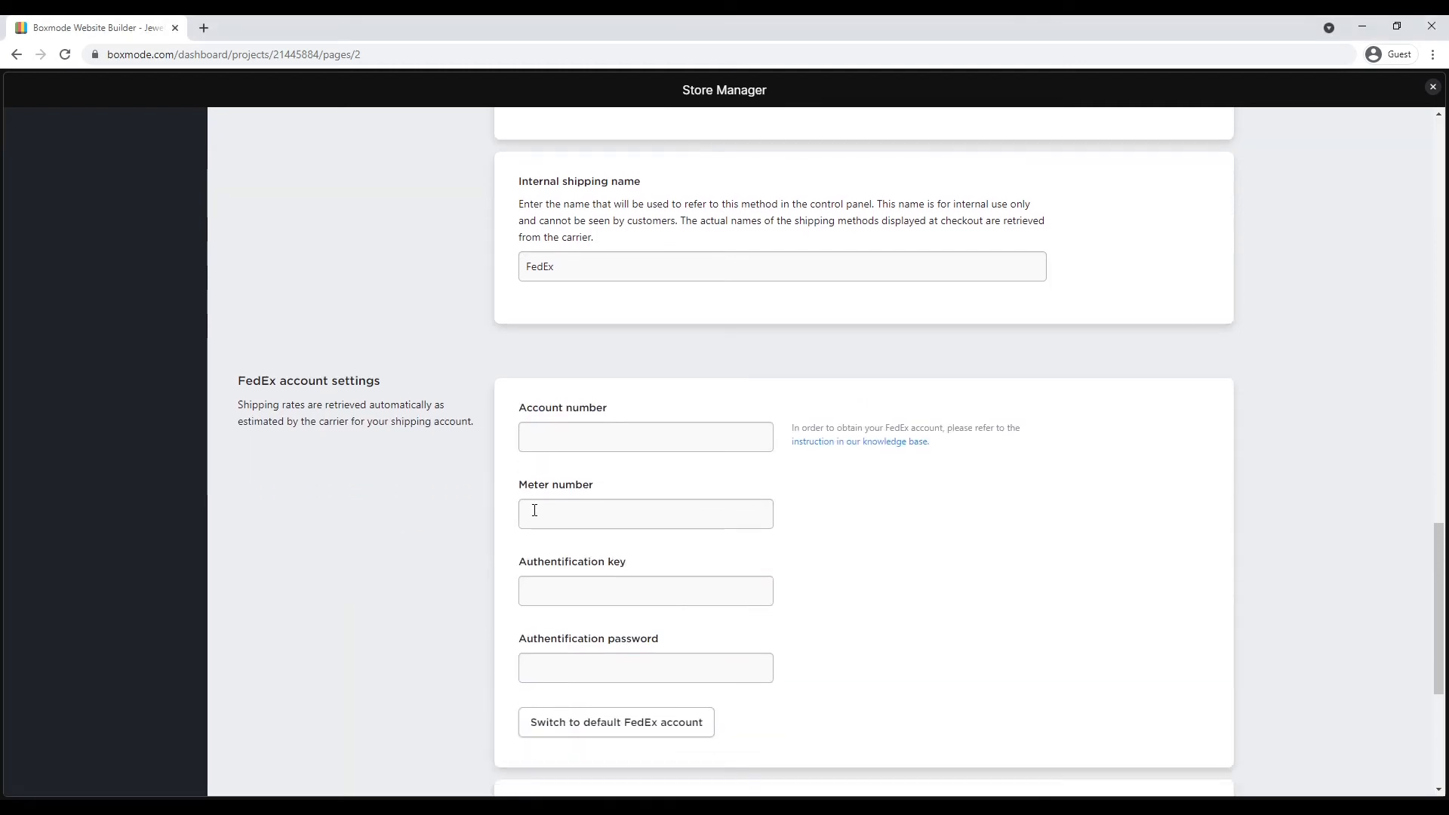
scroll(535, 514, down, 1)
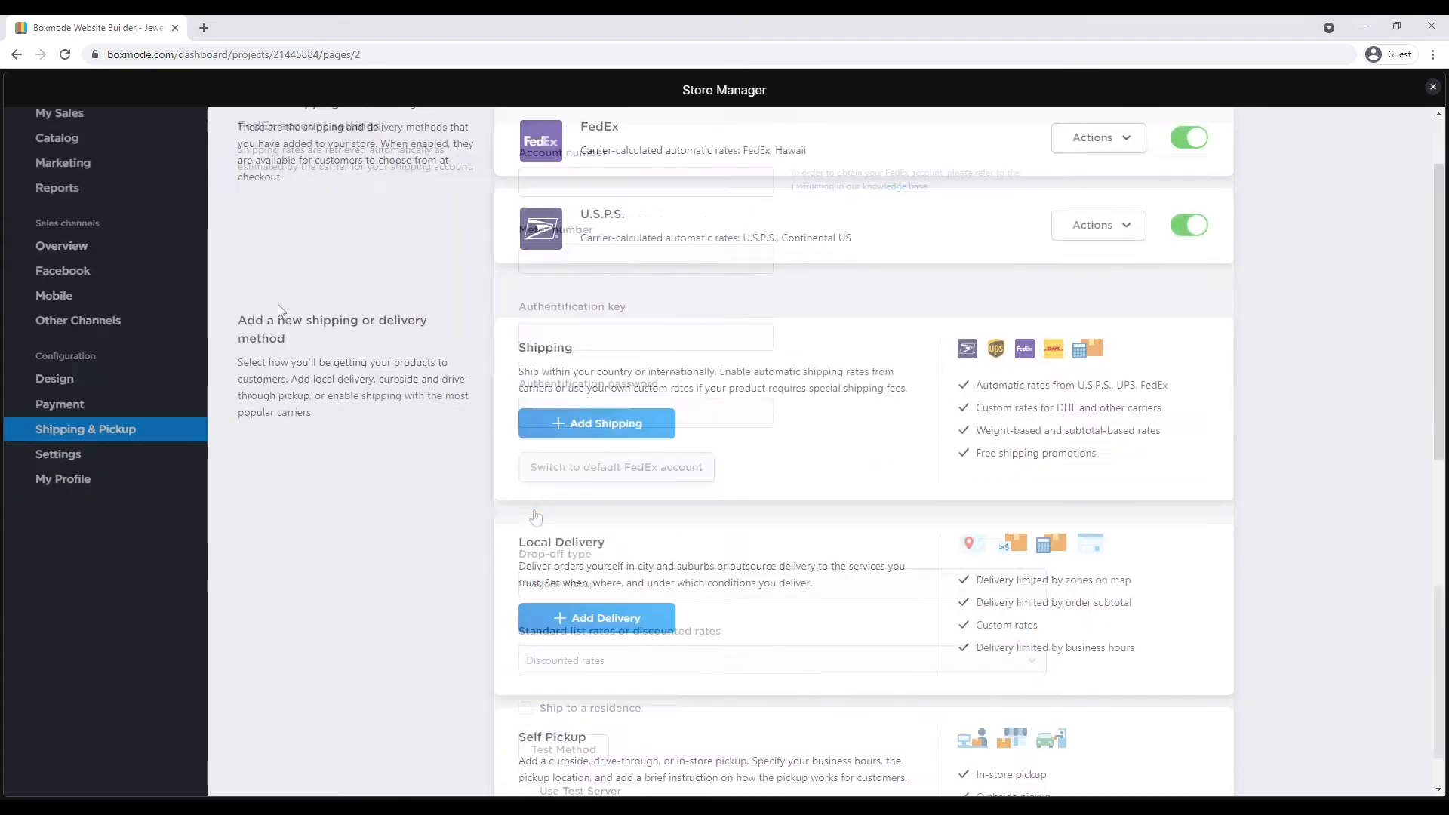
Step: Open the shipping origin address options to examine them, then cancel without changing the address
scroll(279, 305, down, 7)
scroll(340, 340, down, 1)
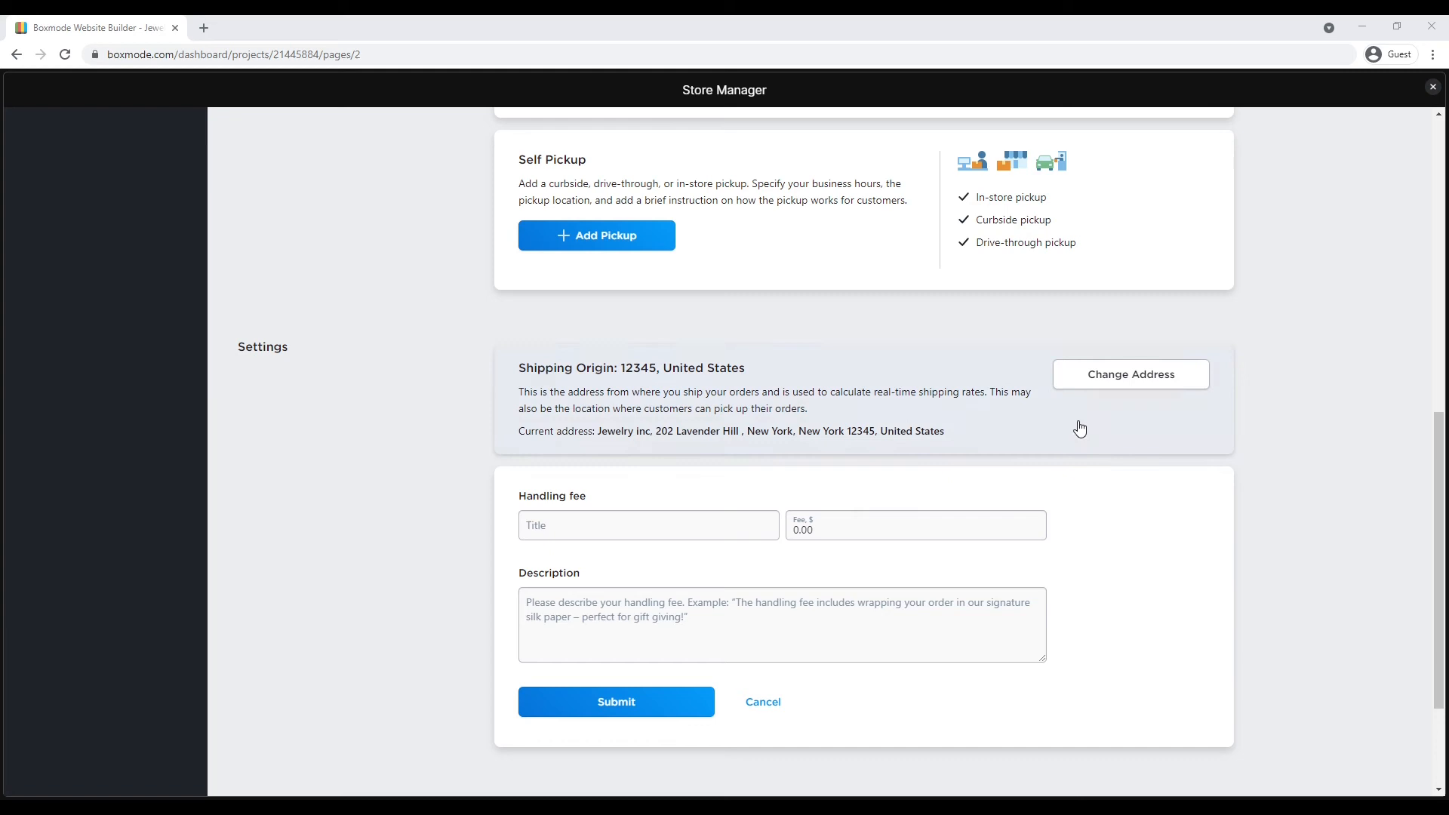
click(1087, 382)
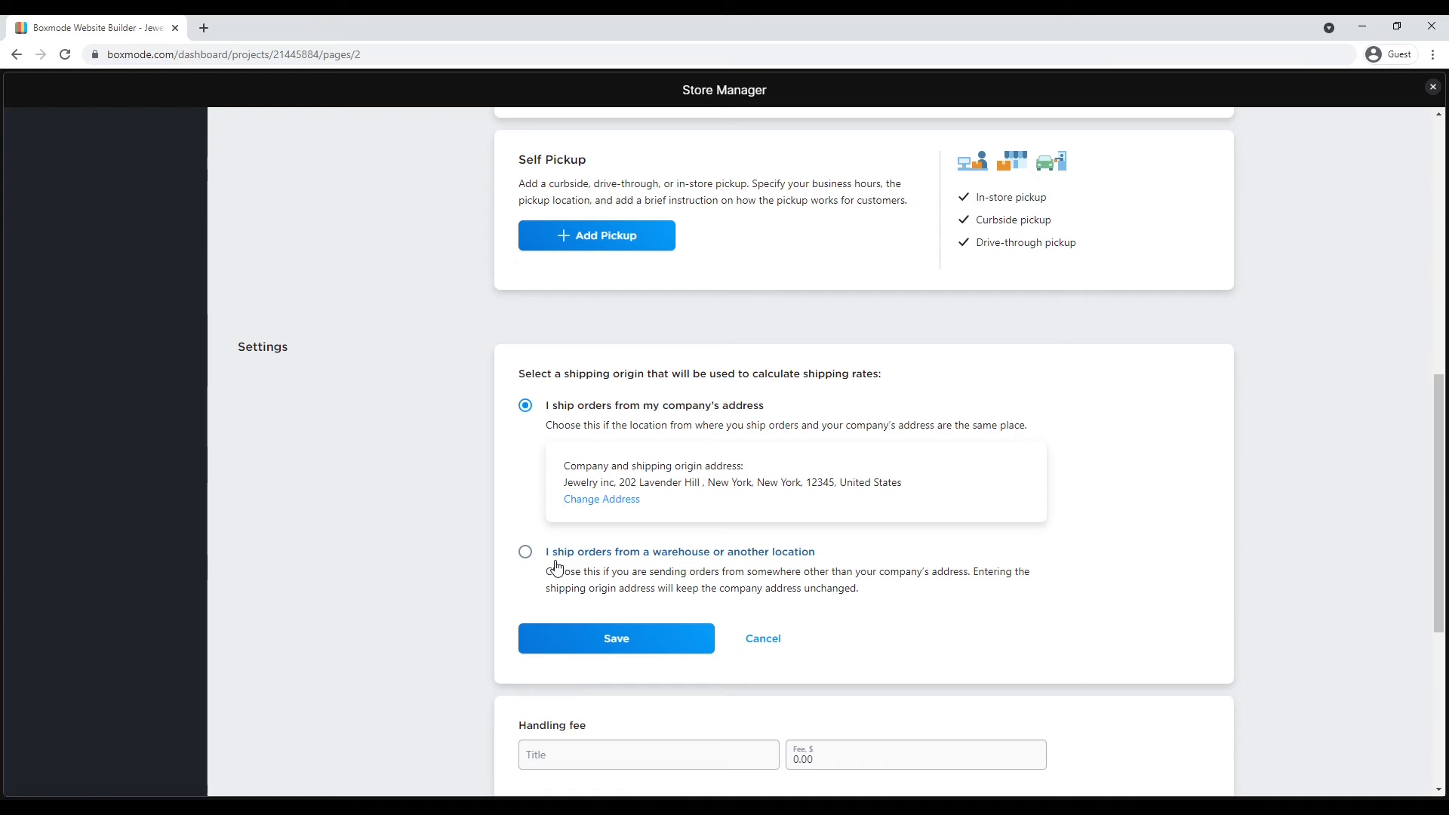
click(762, 639)
Step: Add a new DHL shipping method with conditional free shipping rates
scroll(744, 635, up, 8)
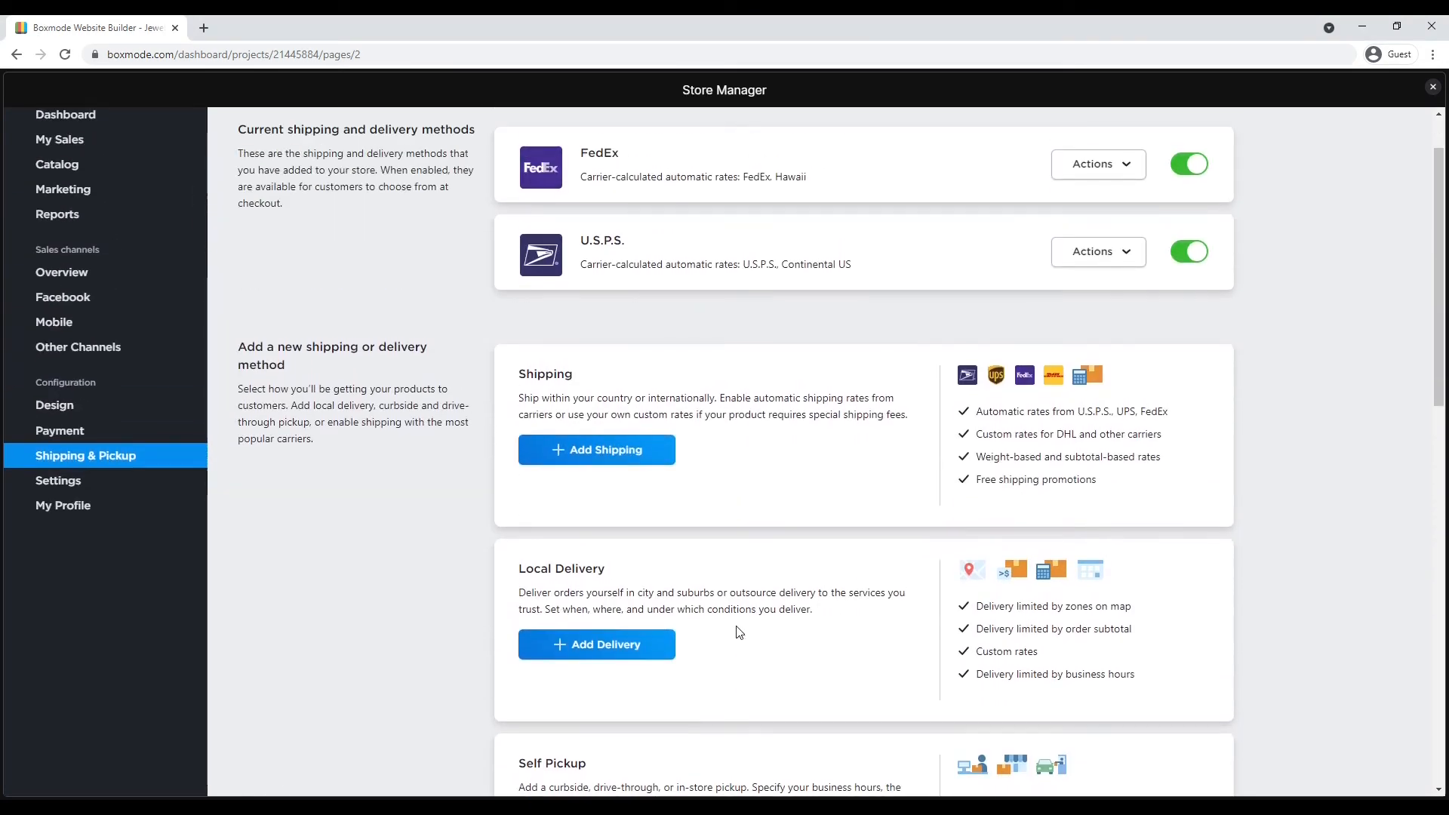
scroll(724, 612, up, 1)
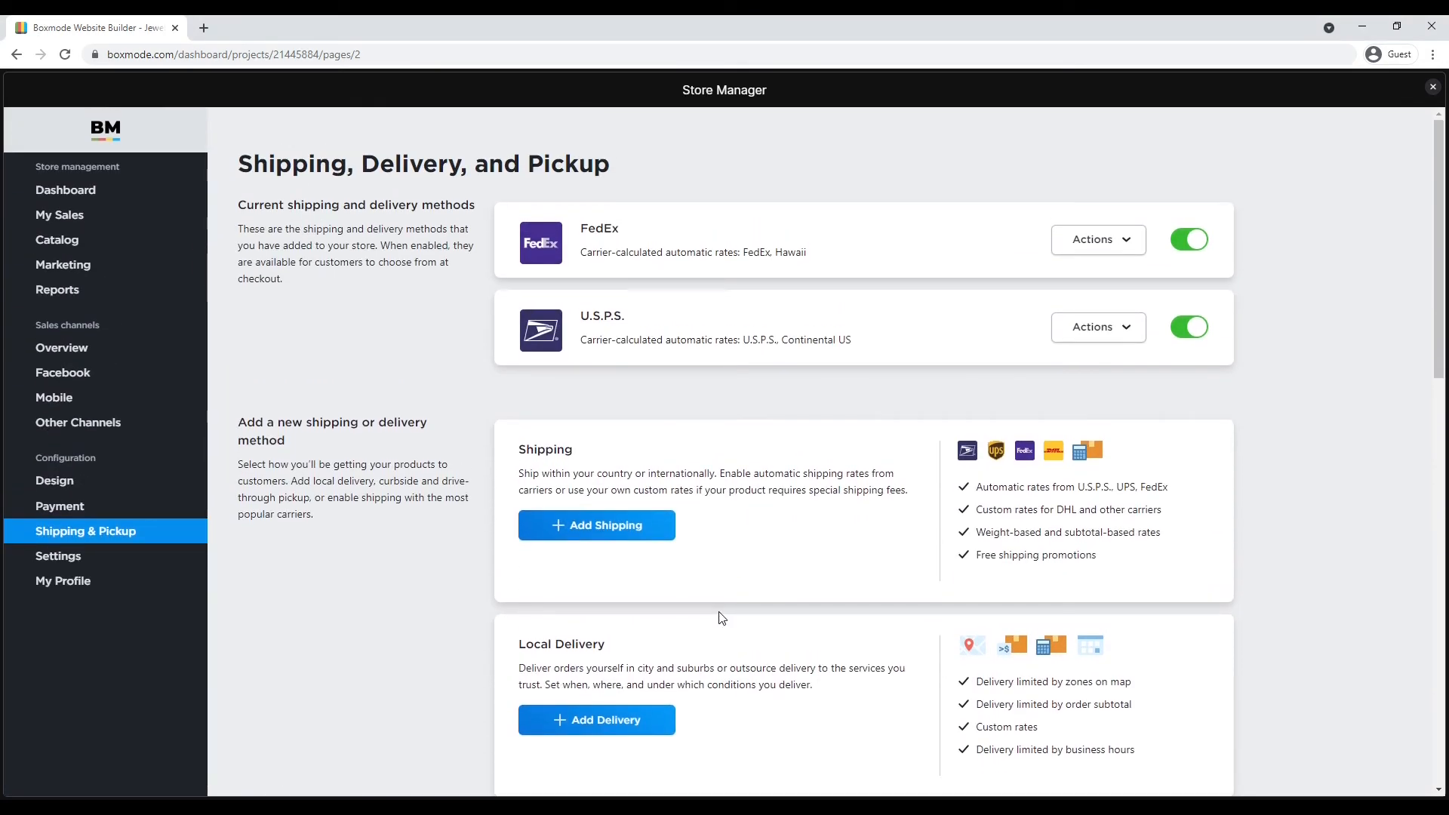
click(558, 529)
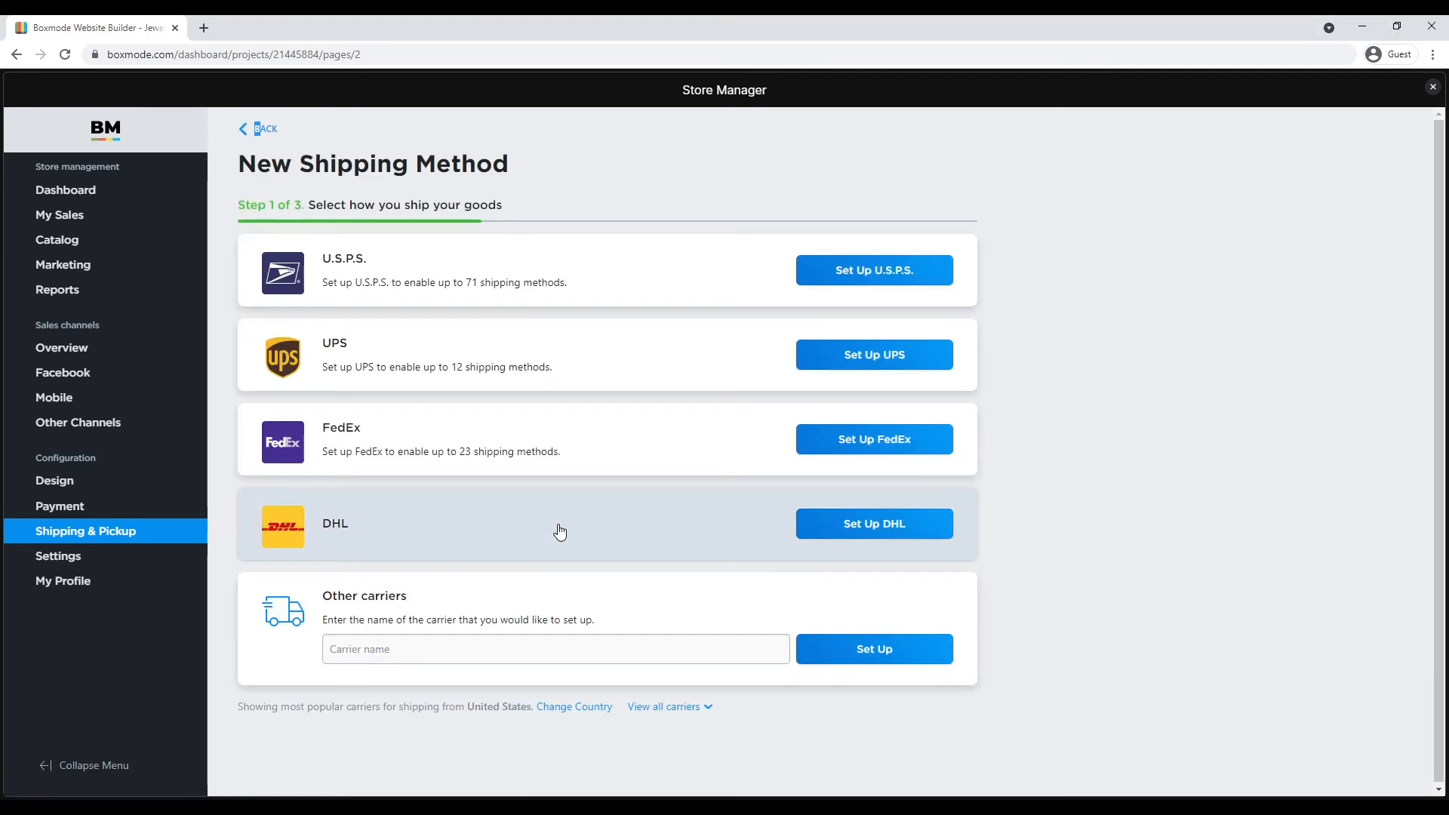
click(868, 528)
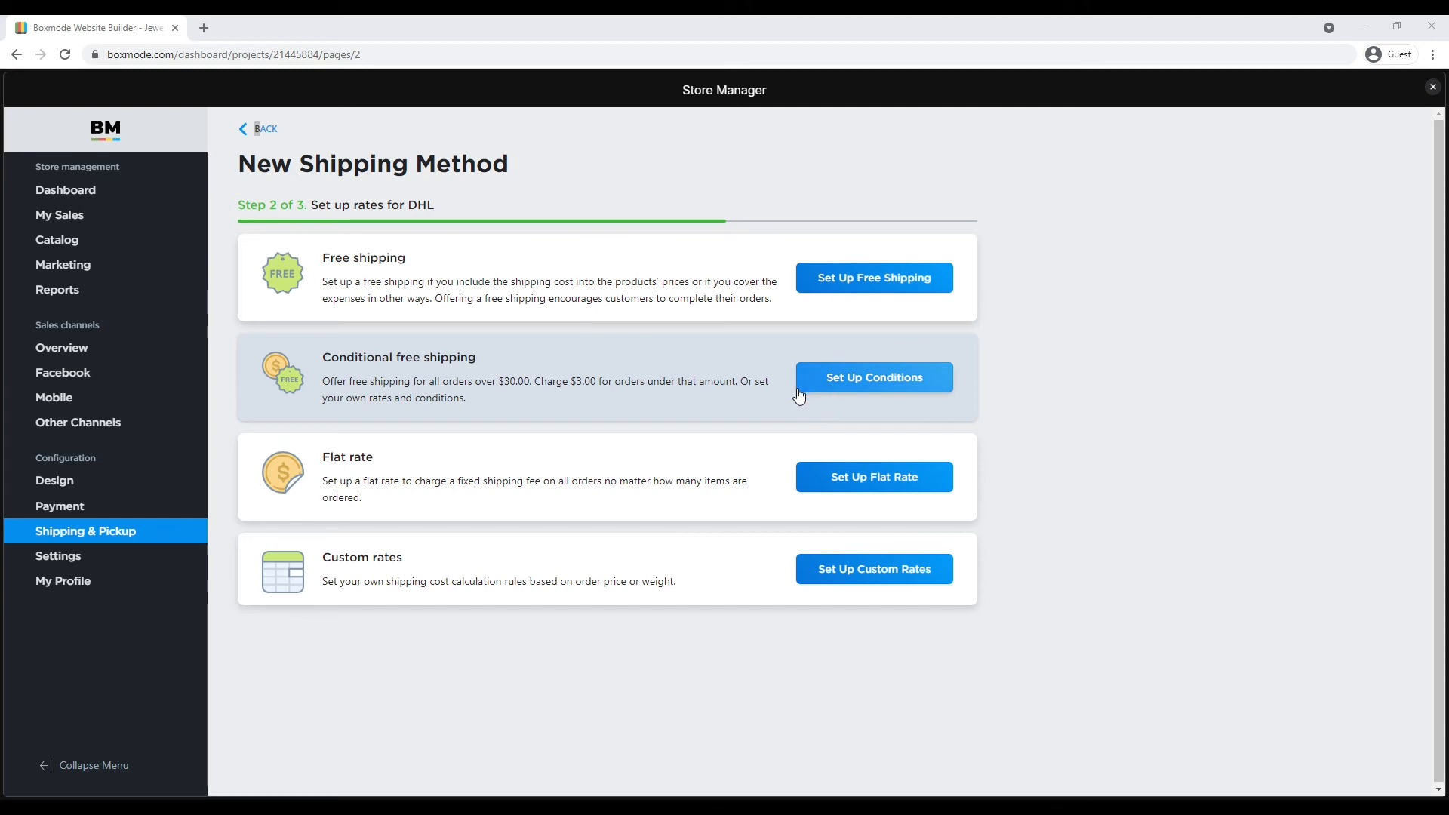
click(837, 385)
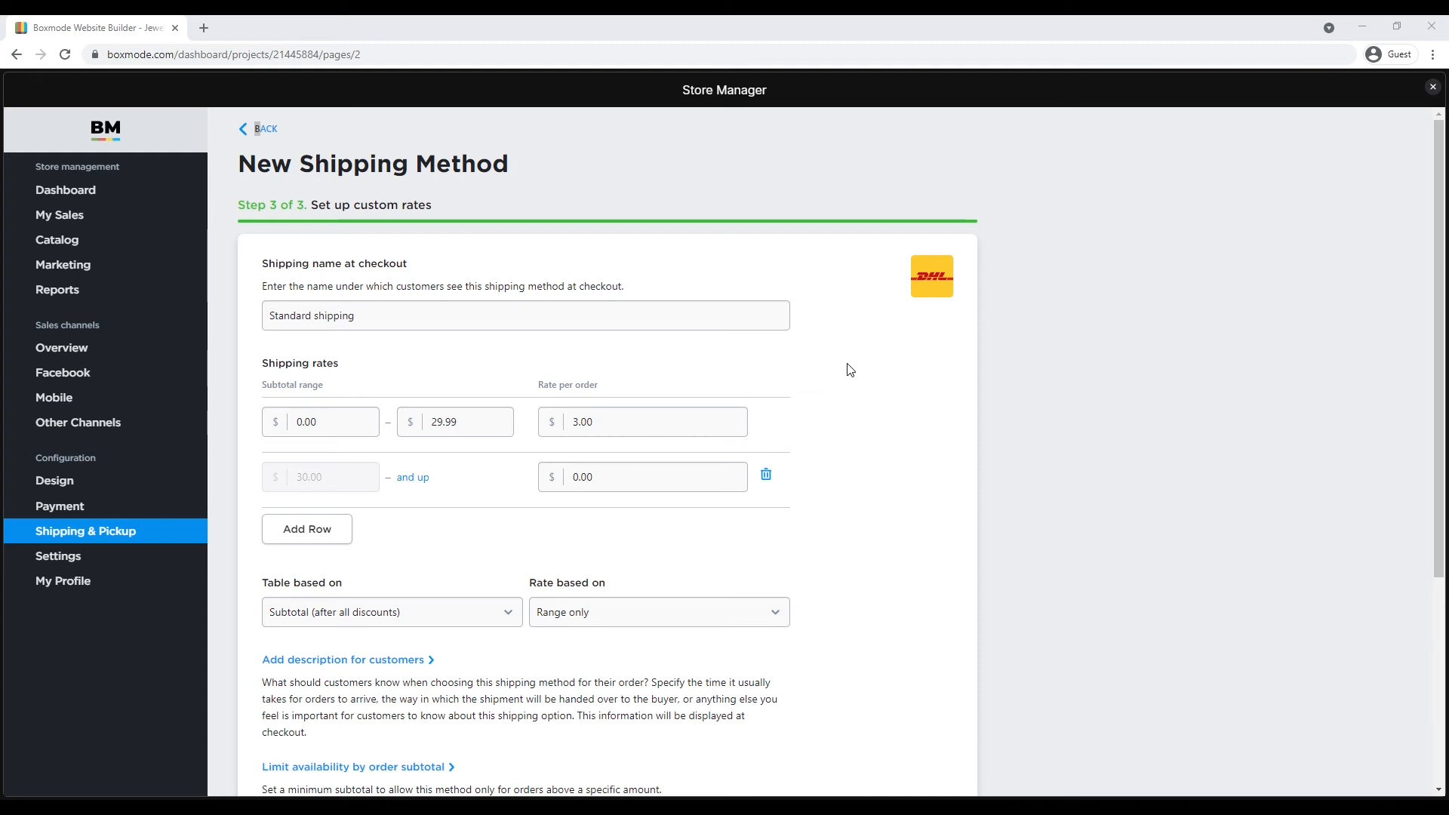
Step: Name the DHL method "DHL shipping" and set a $50 rate per order for subtotals up to $400
double_click(292, 315)
text(DHL)
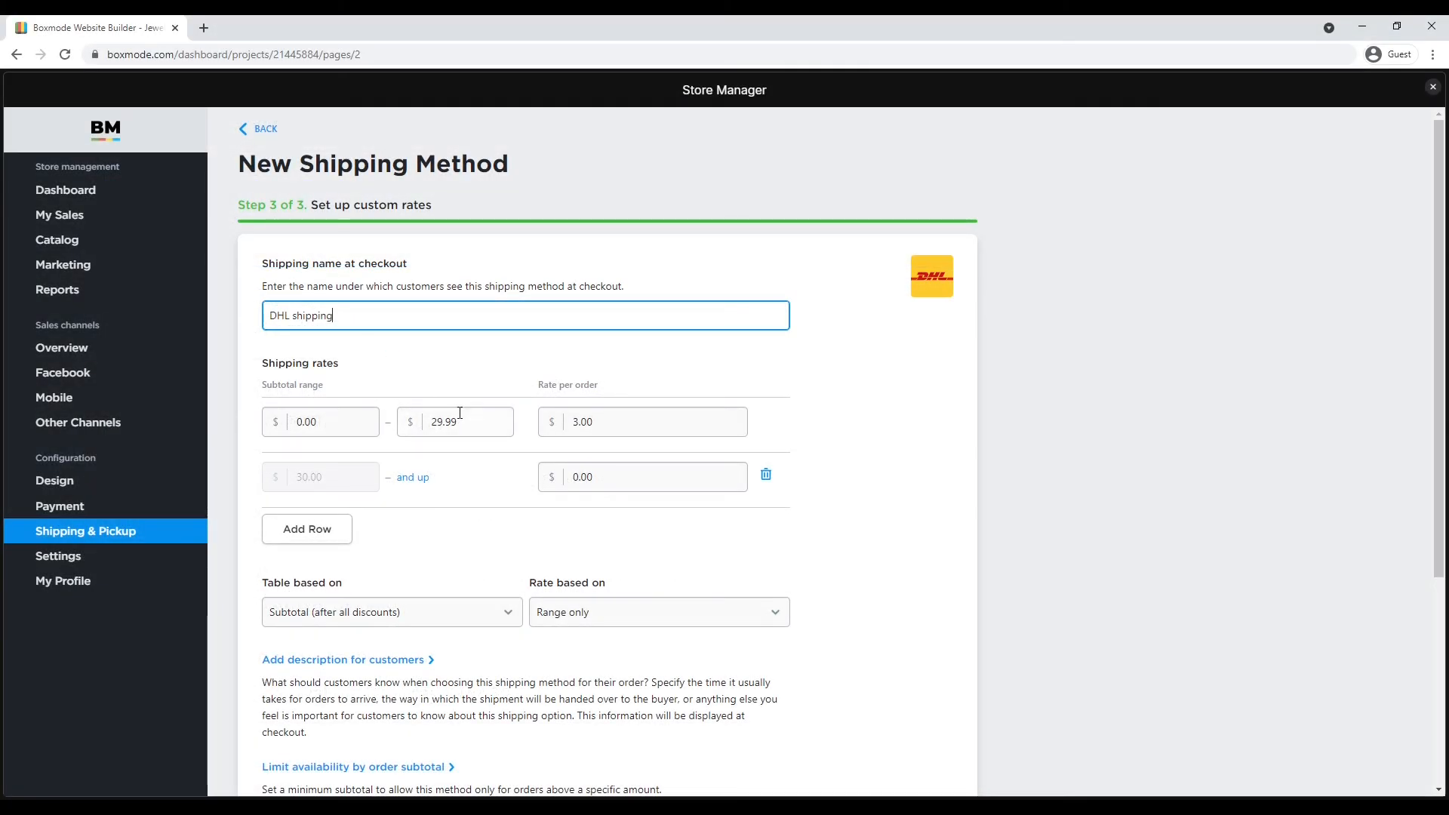
double_click(461, 422)
text(400)
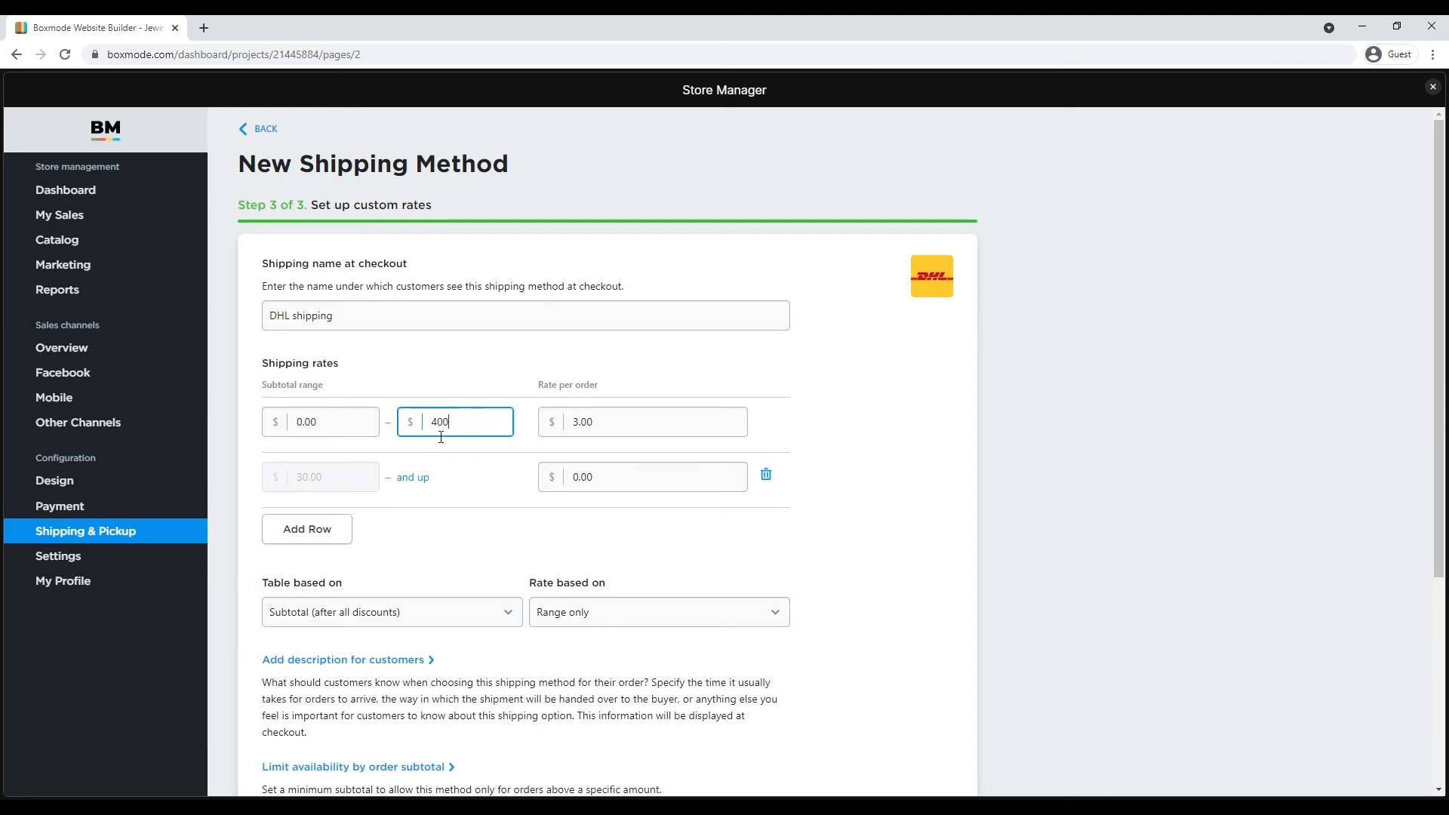
click(619, 421)
double_click(591, 423)
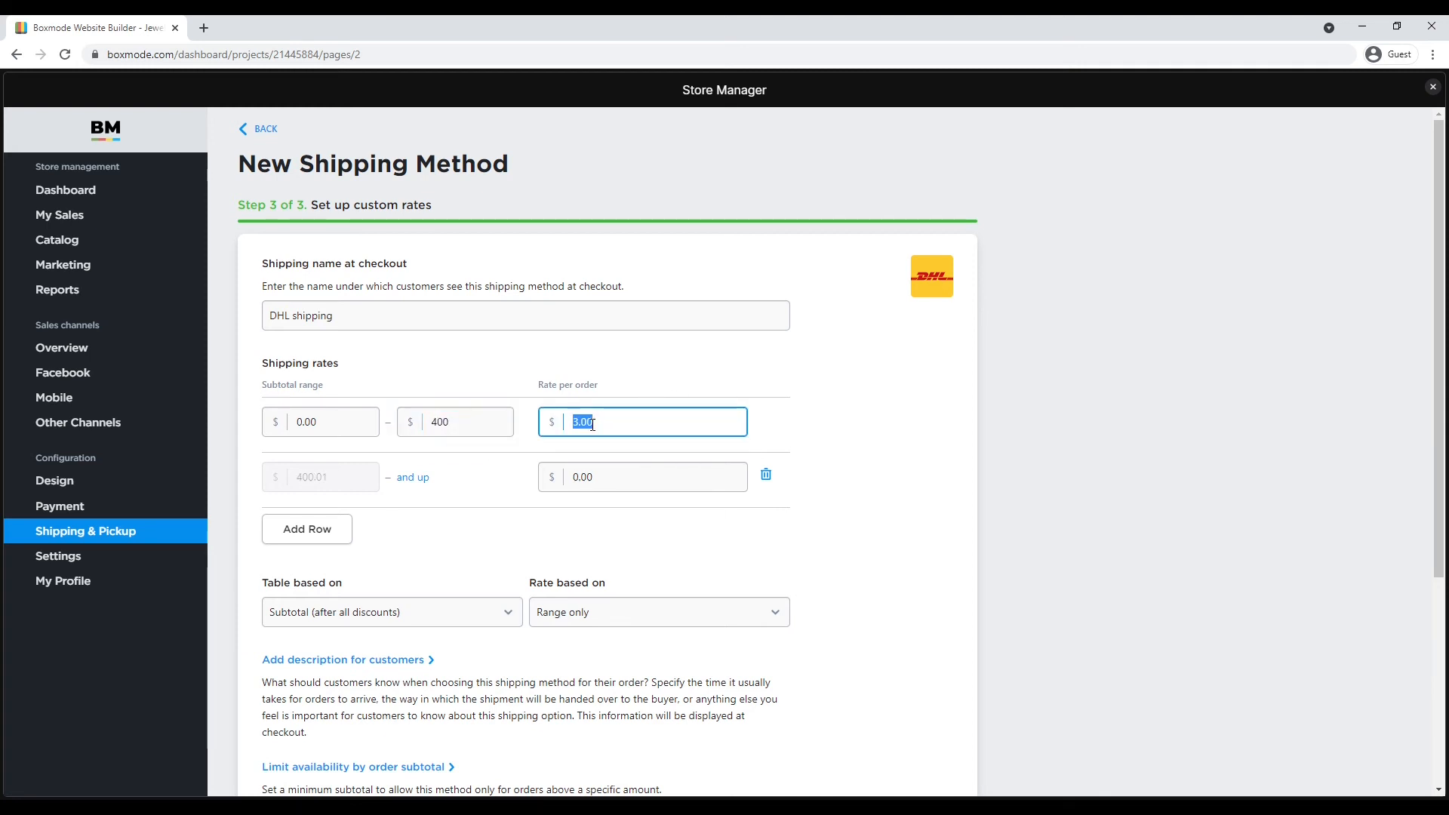
text(50)
click(576, 498)
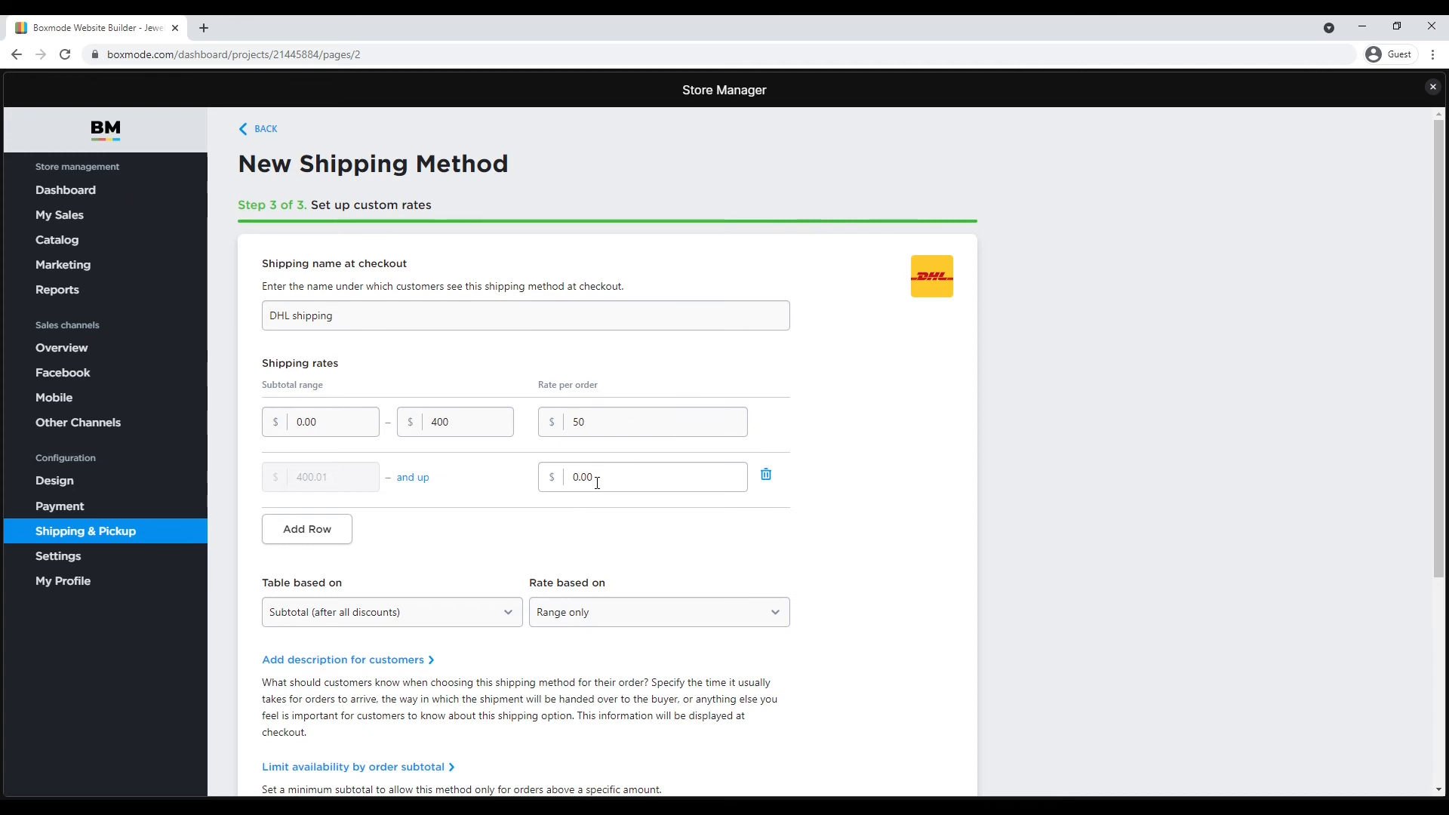
Step: Keep the rate for subtotals above $400 at $0.00 and base the rate table on Subtotal (after all discounts)
click(597, 483)
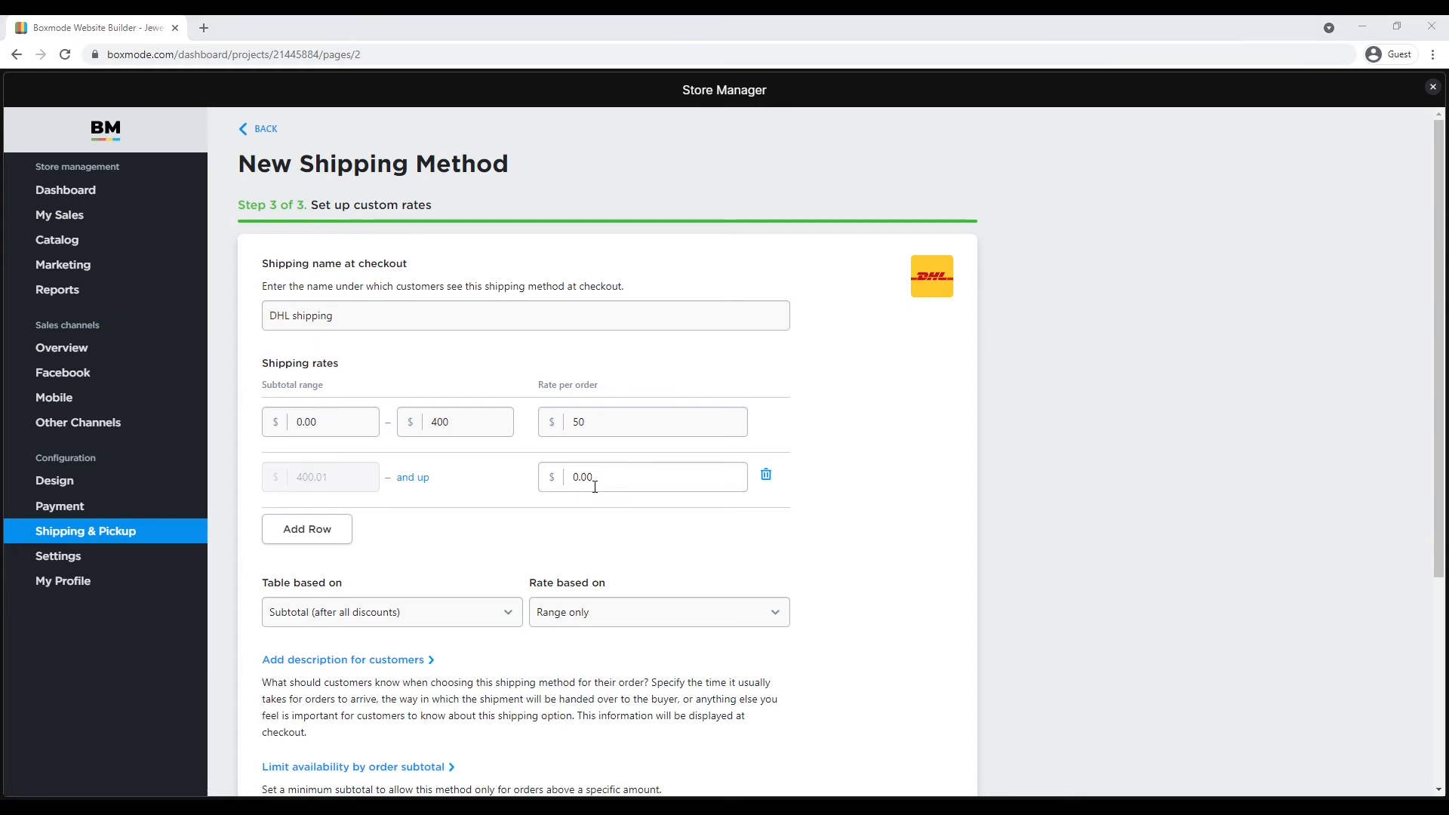
scroll(512, 583, down, 1)
click(516, 548)
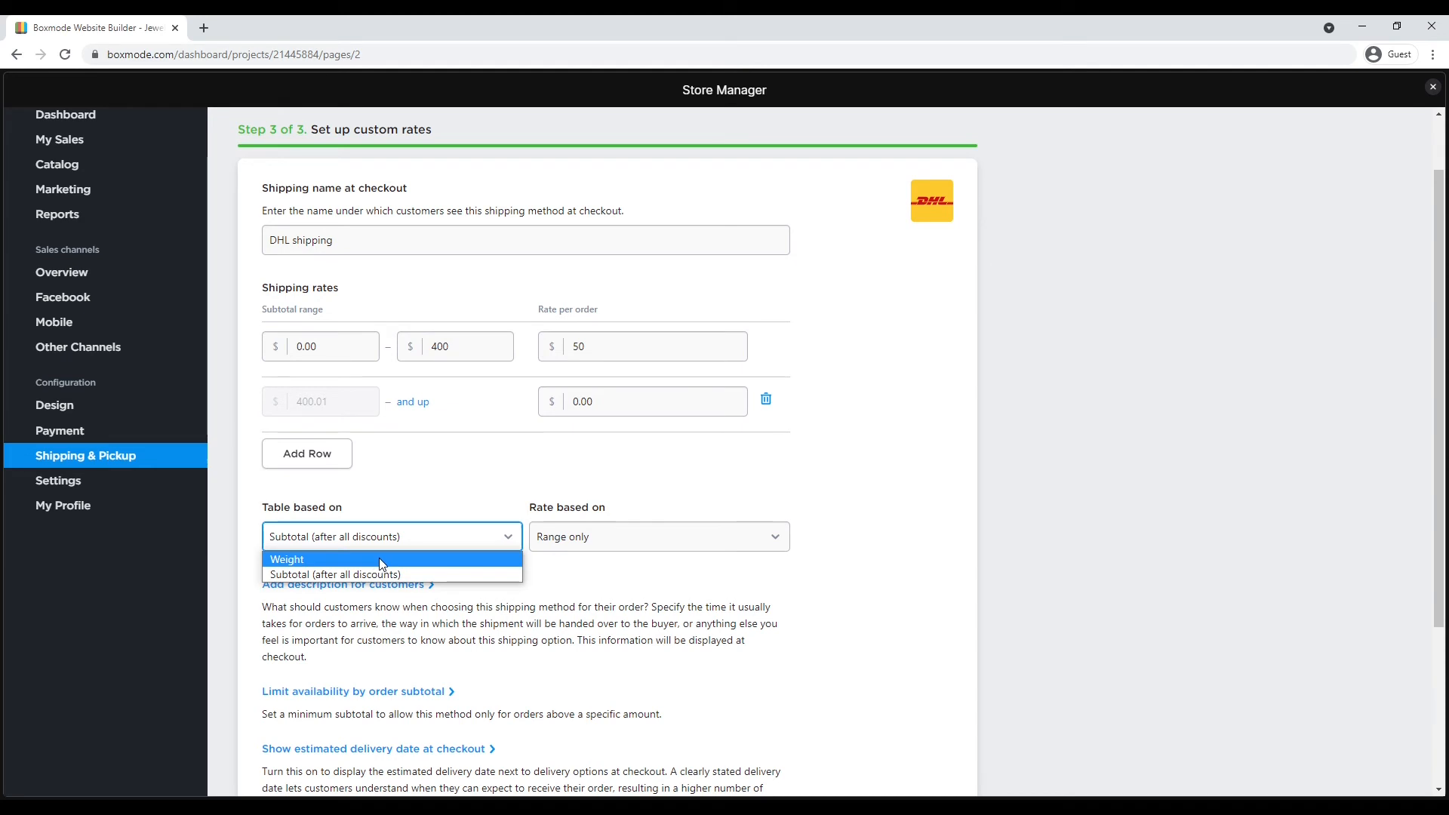
click(515, 578)
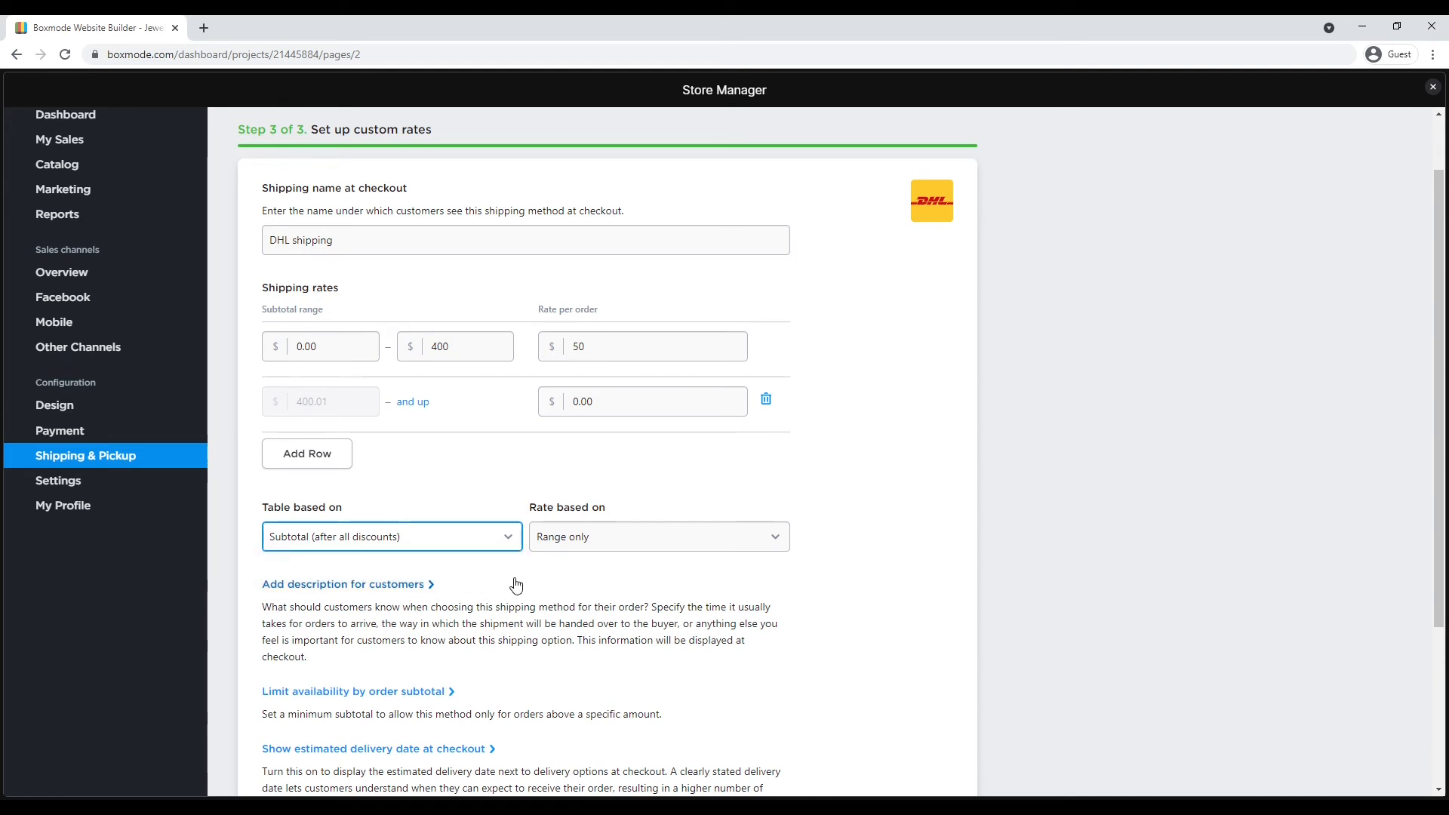
scroll(516, 586, up, 1)
Step: Enable the estimated delivery date at checkout with a transit time of 3–4 days and an order preparation time of 2 days
scroll(485, 603, down, 4)
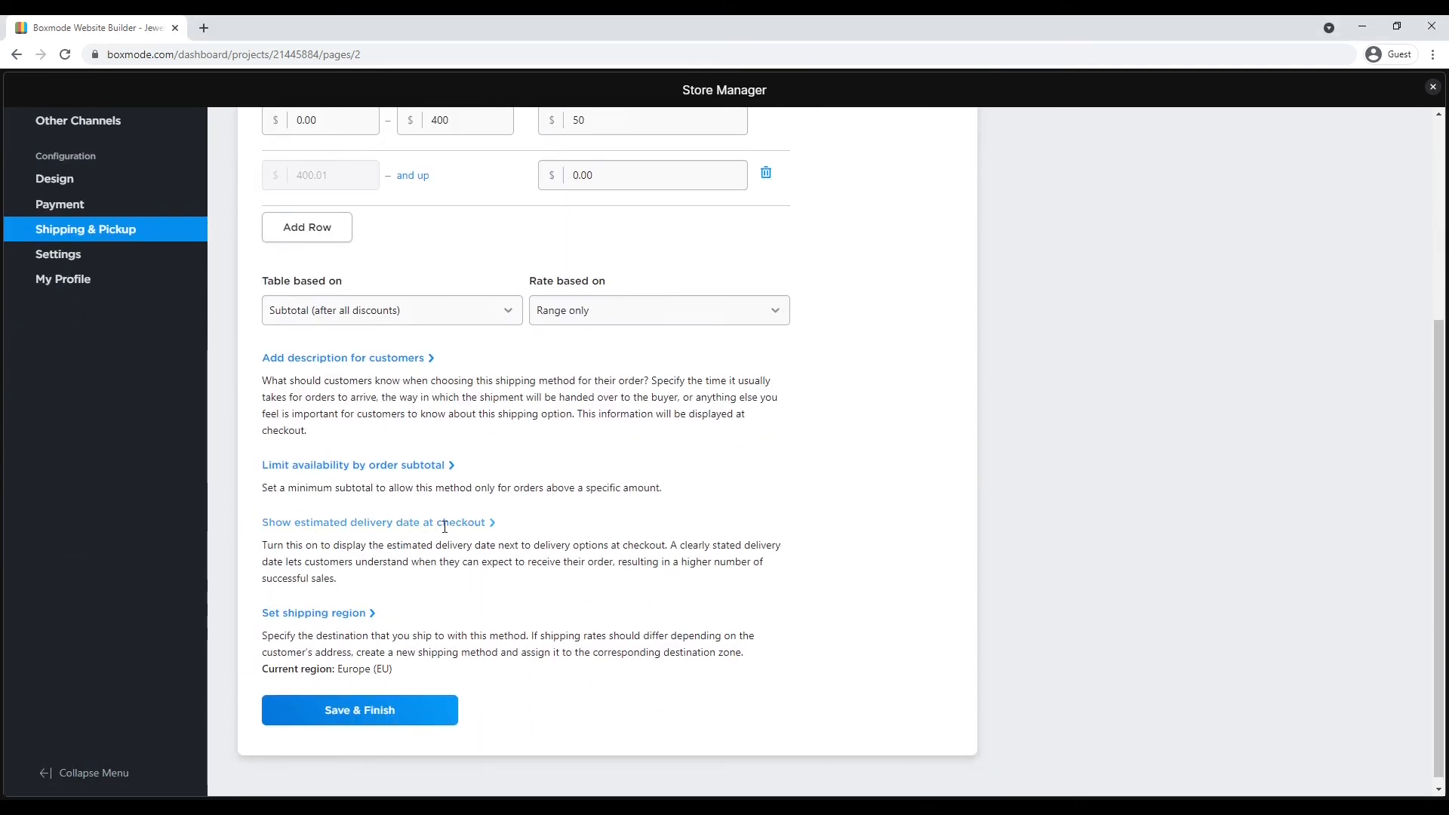
click(487, 517)
scroll(437, 601, down, 1)
scroll(437, 601, down, 1)
click(406, 533)
text(3)
click(584, 537)
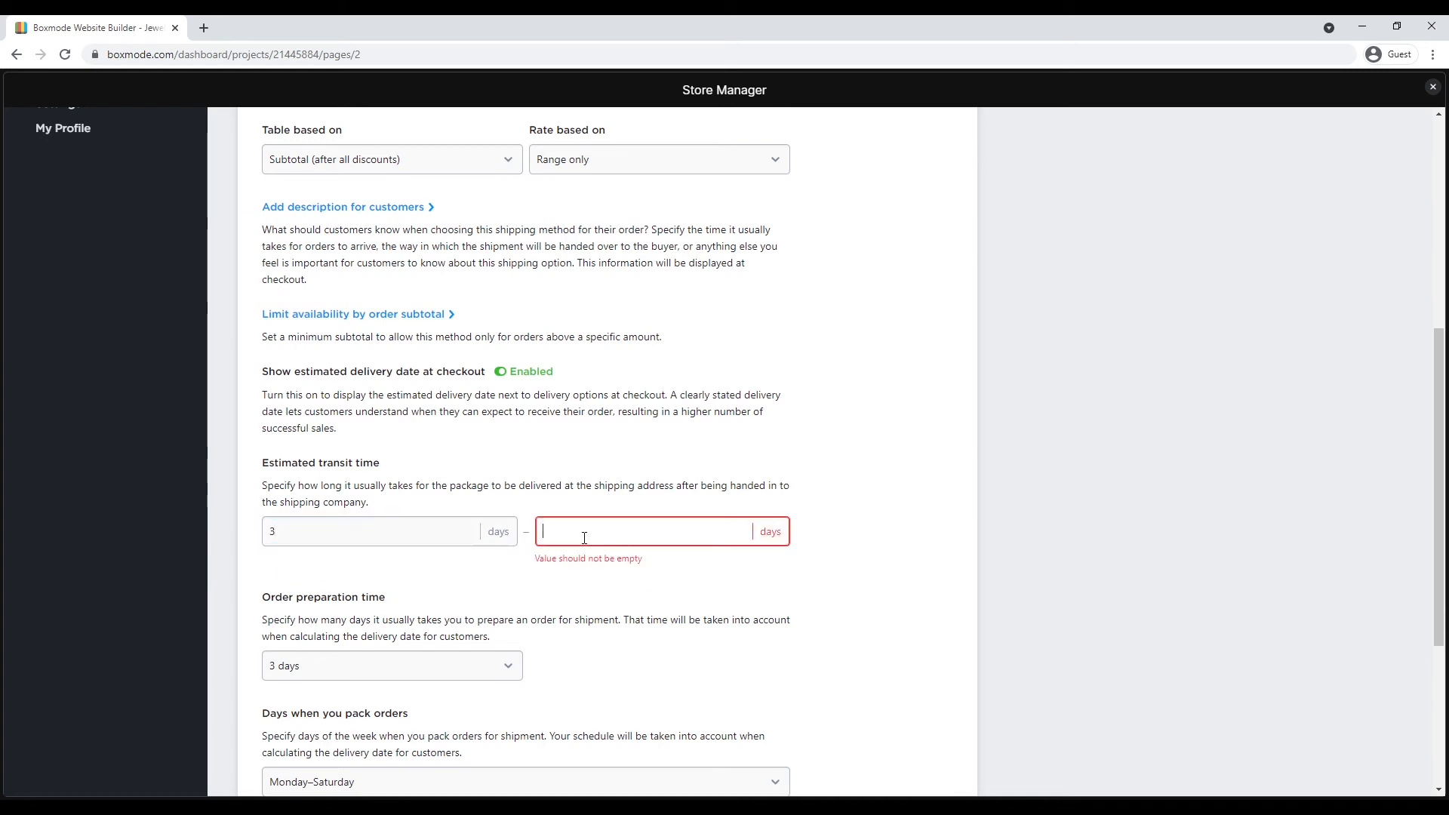
text(4)
scroll(575, 580, down, 1)
click(437, 568)
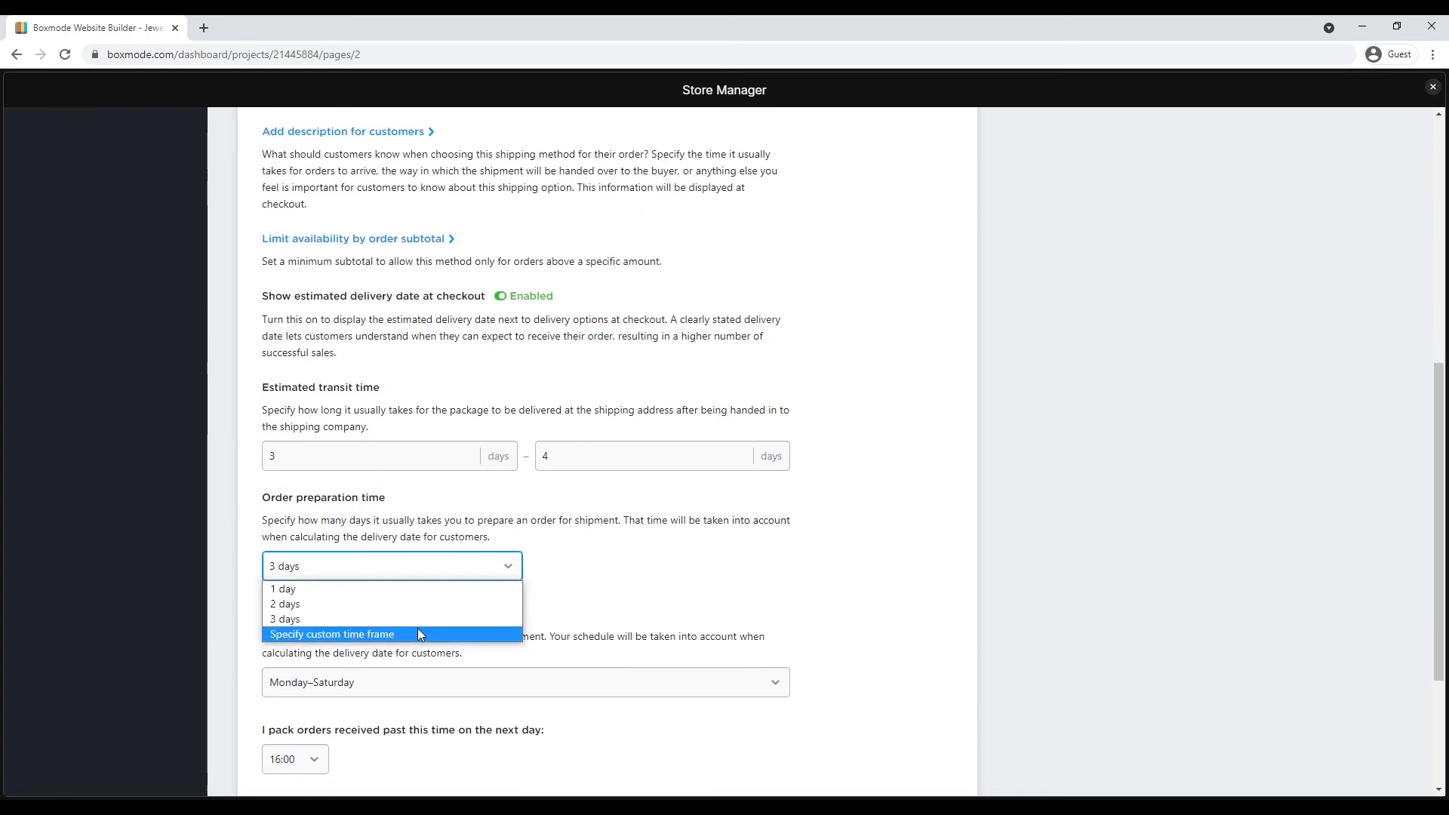
click(427, 604)
Step: Set the DHL method's shipping region to the Europe (EU) zone and save the method
scroll(434, 619, down, 1)
scroll(423, 589, down, 3)
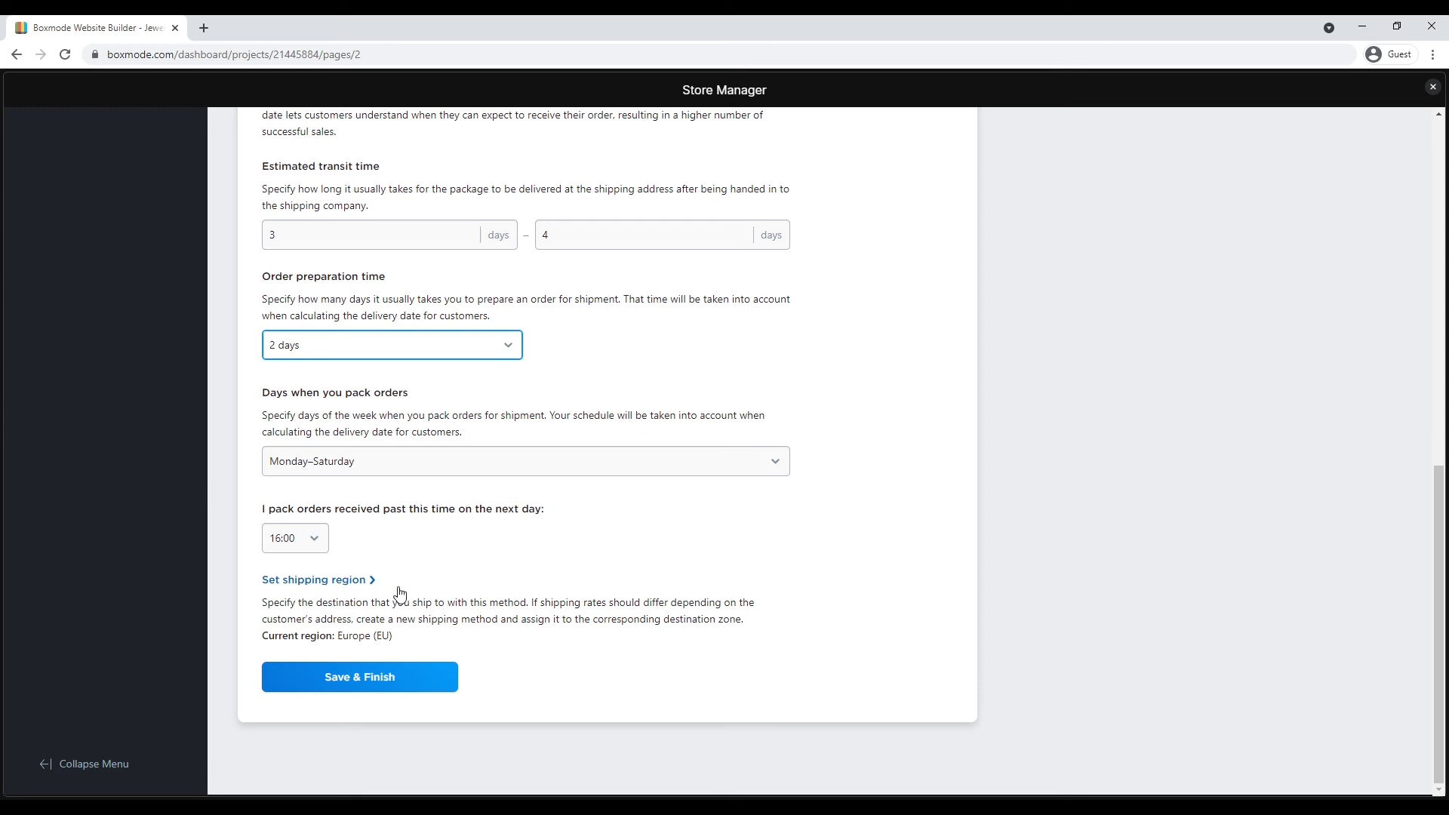
click(372, 581)
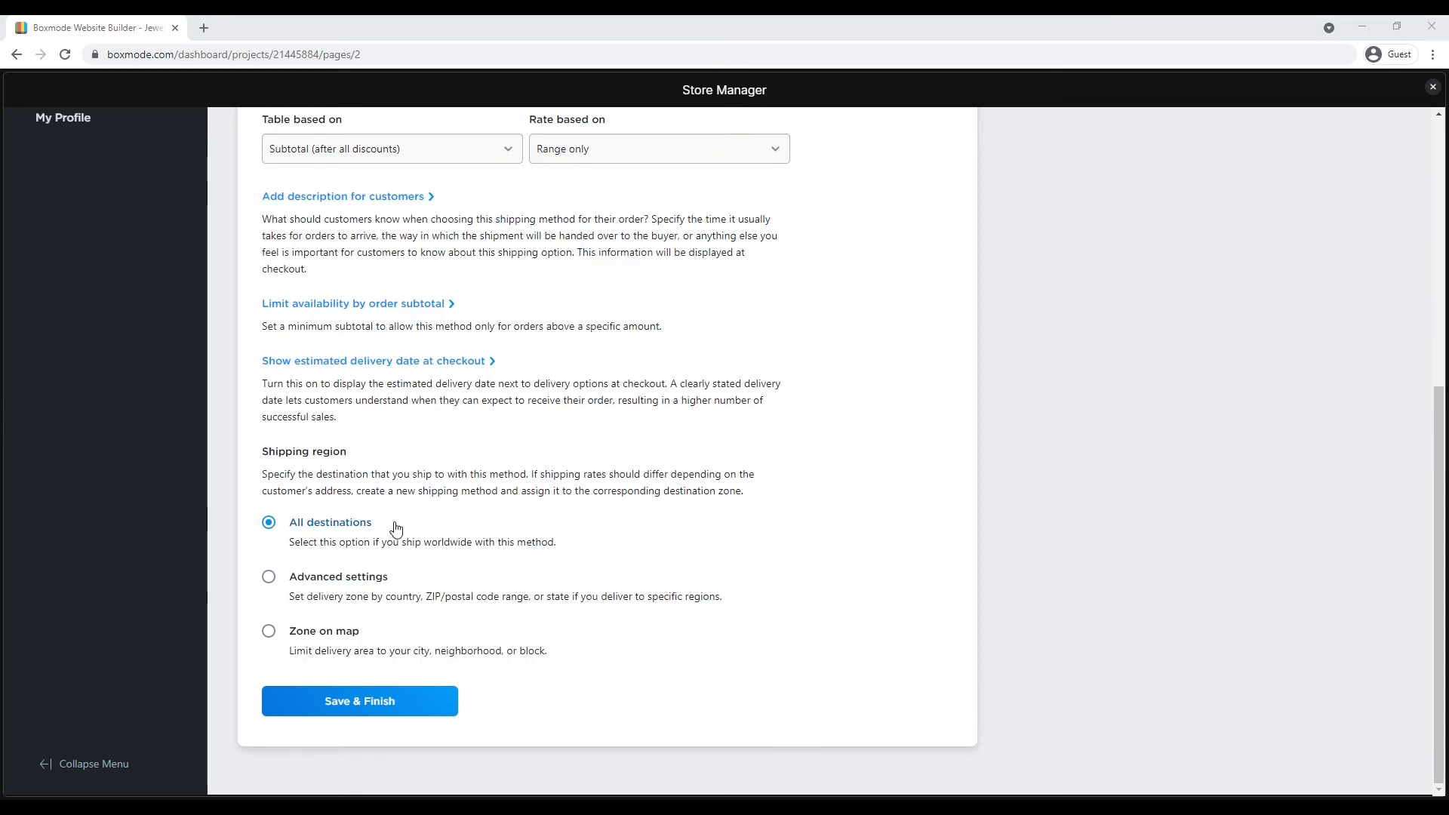
click(369, 580)
click(459, 637)
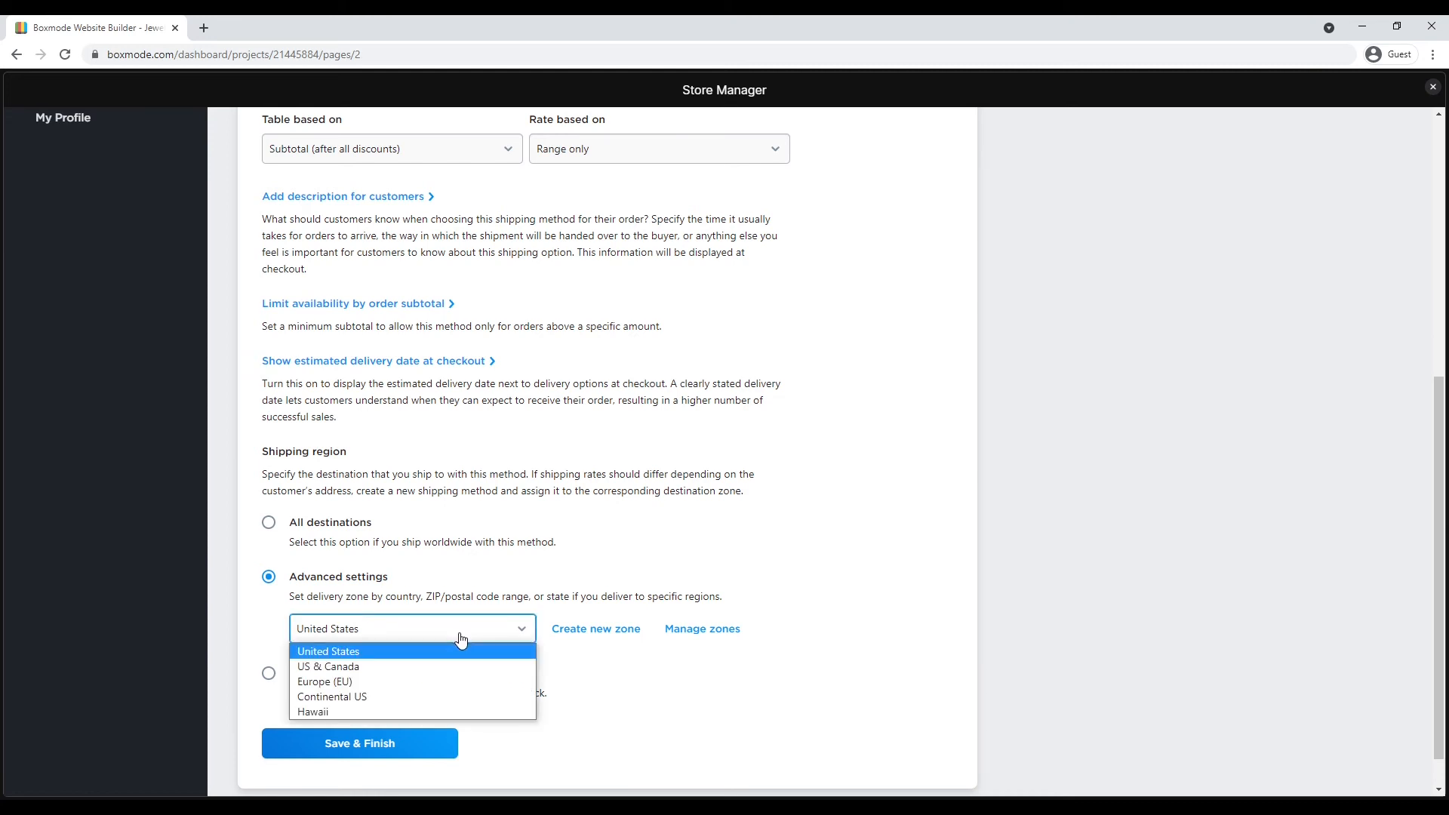
click(441, 681)
scroll(440, 683, down, 1)
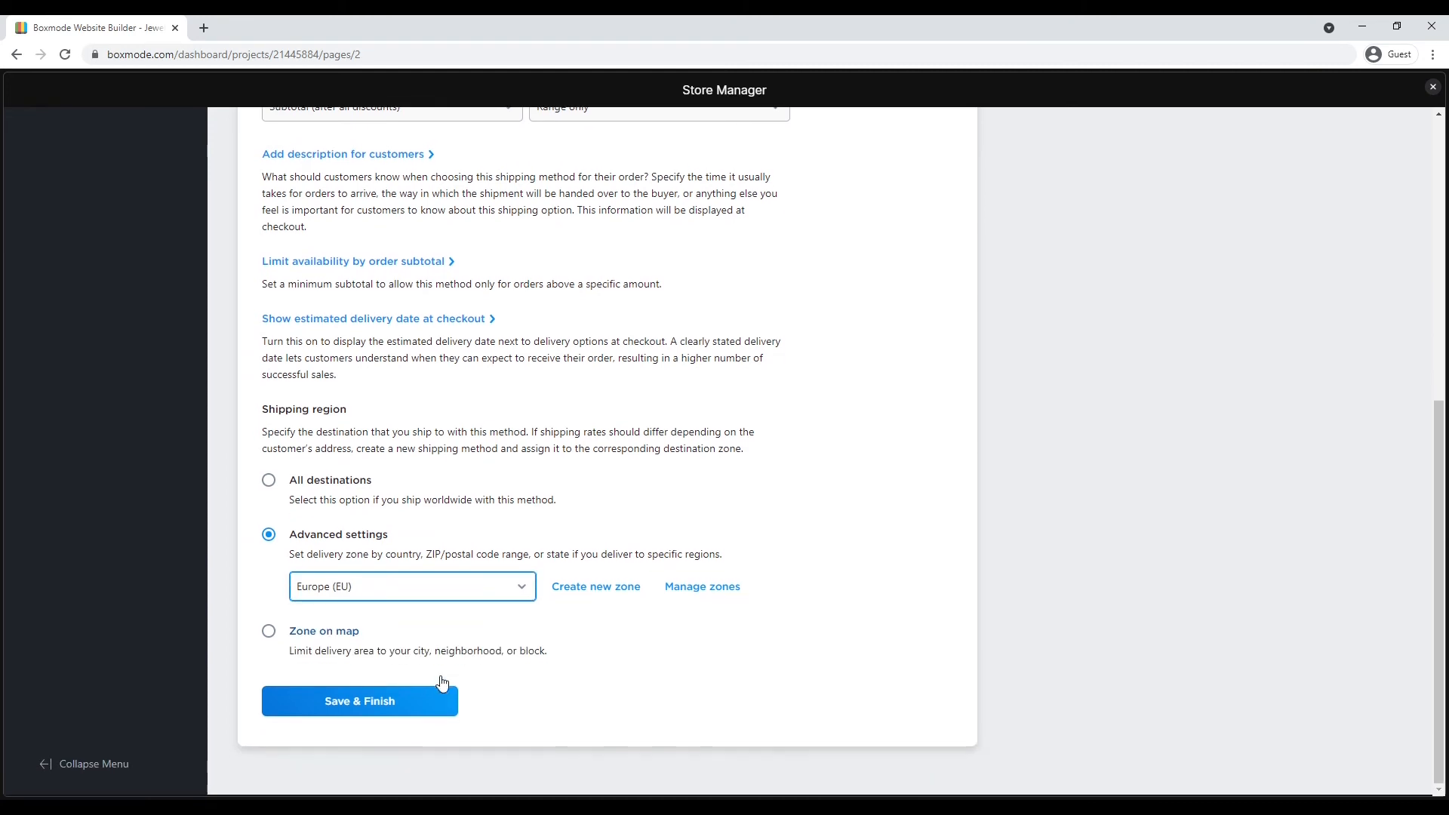
click(332, 702)
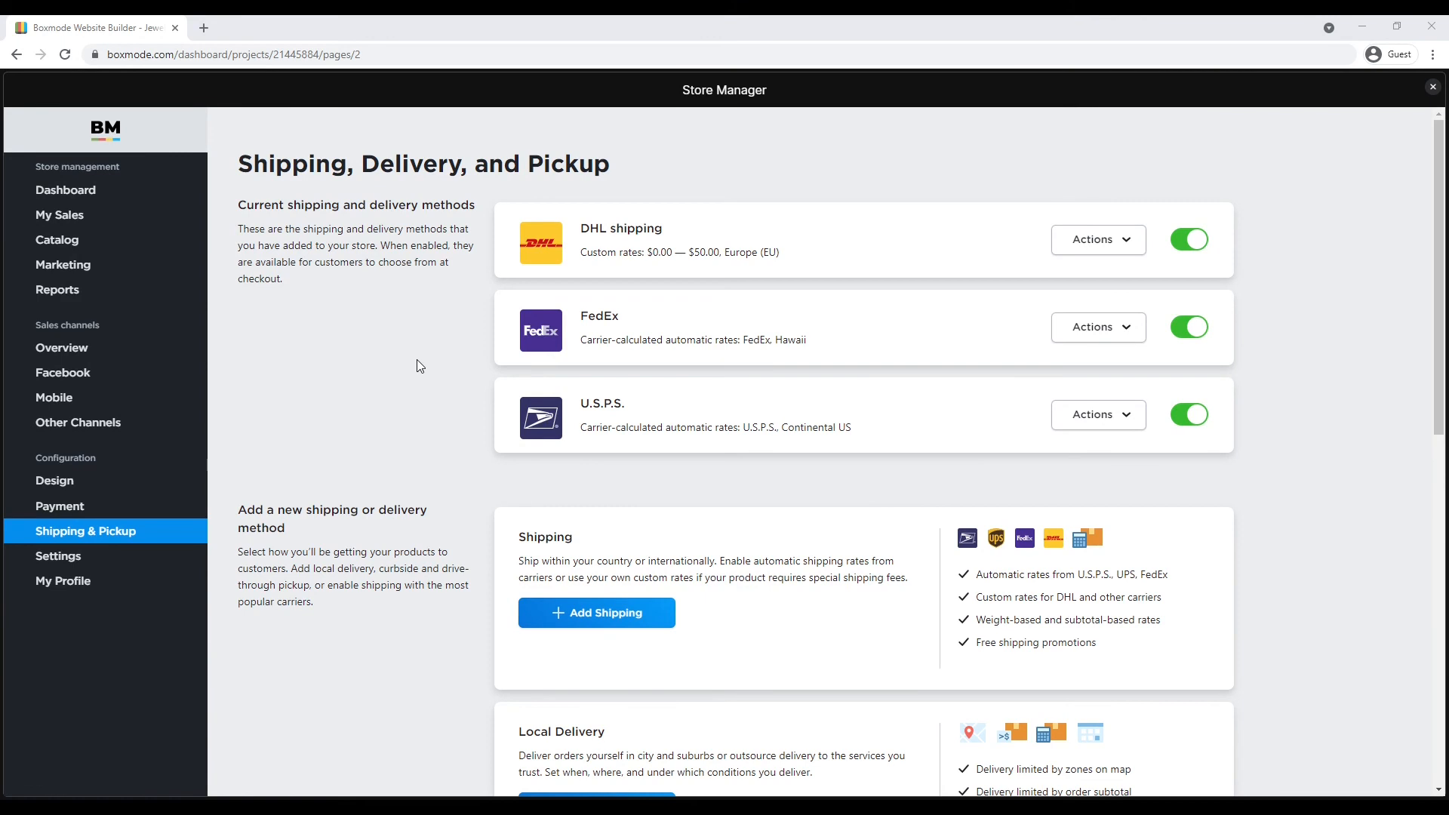
Step: Add a new local delivery method with a flat rate
scroll(417, 359, down, 4)
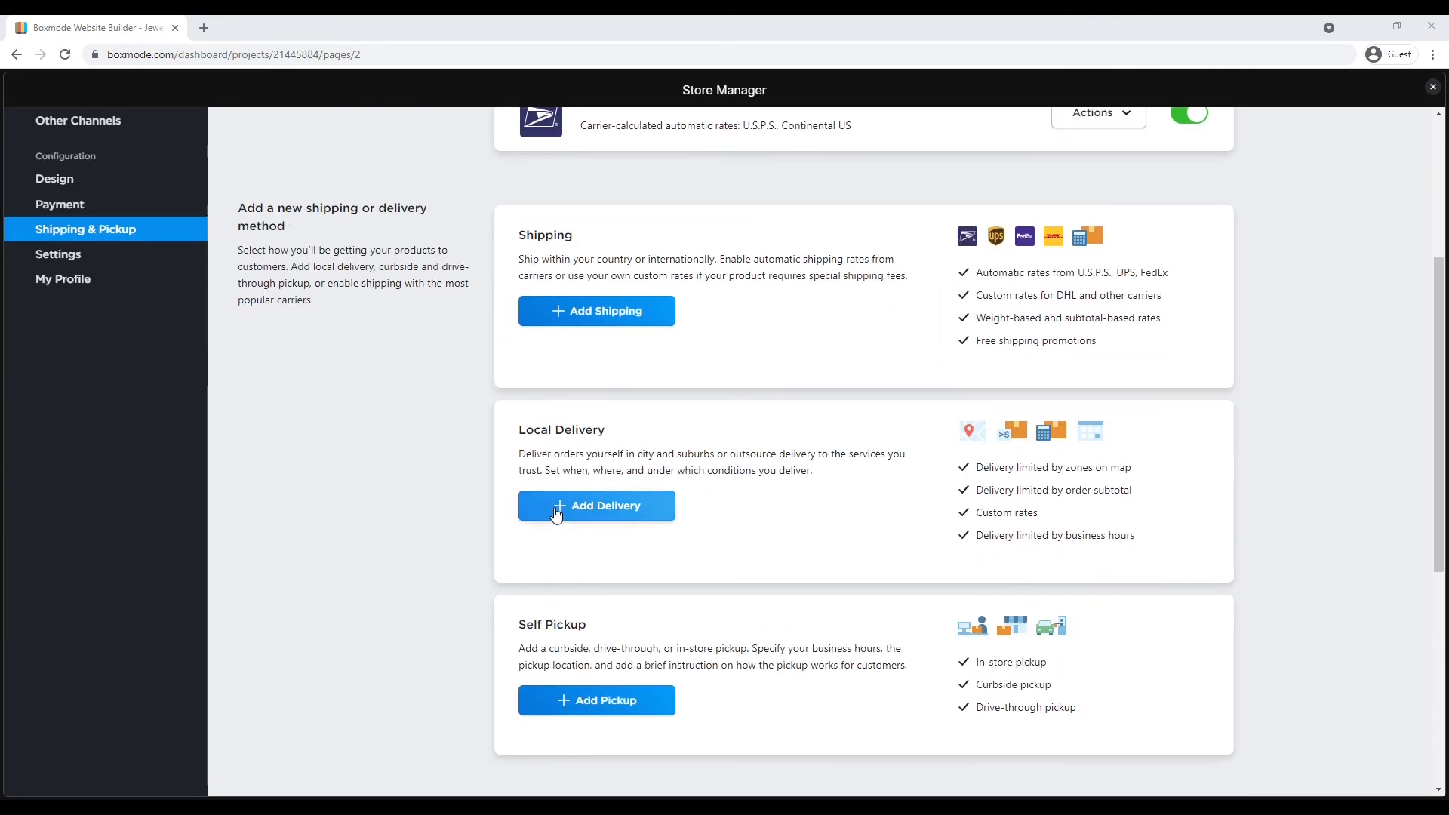
click(557, 514)
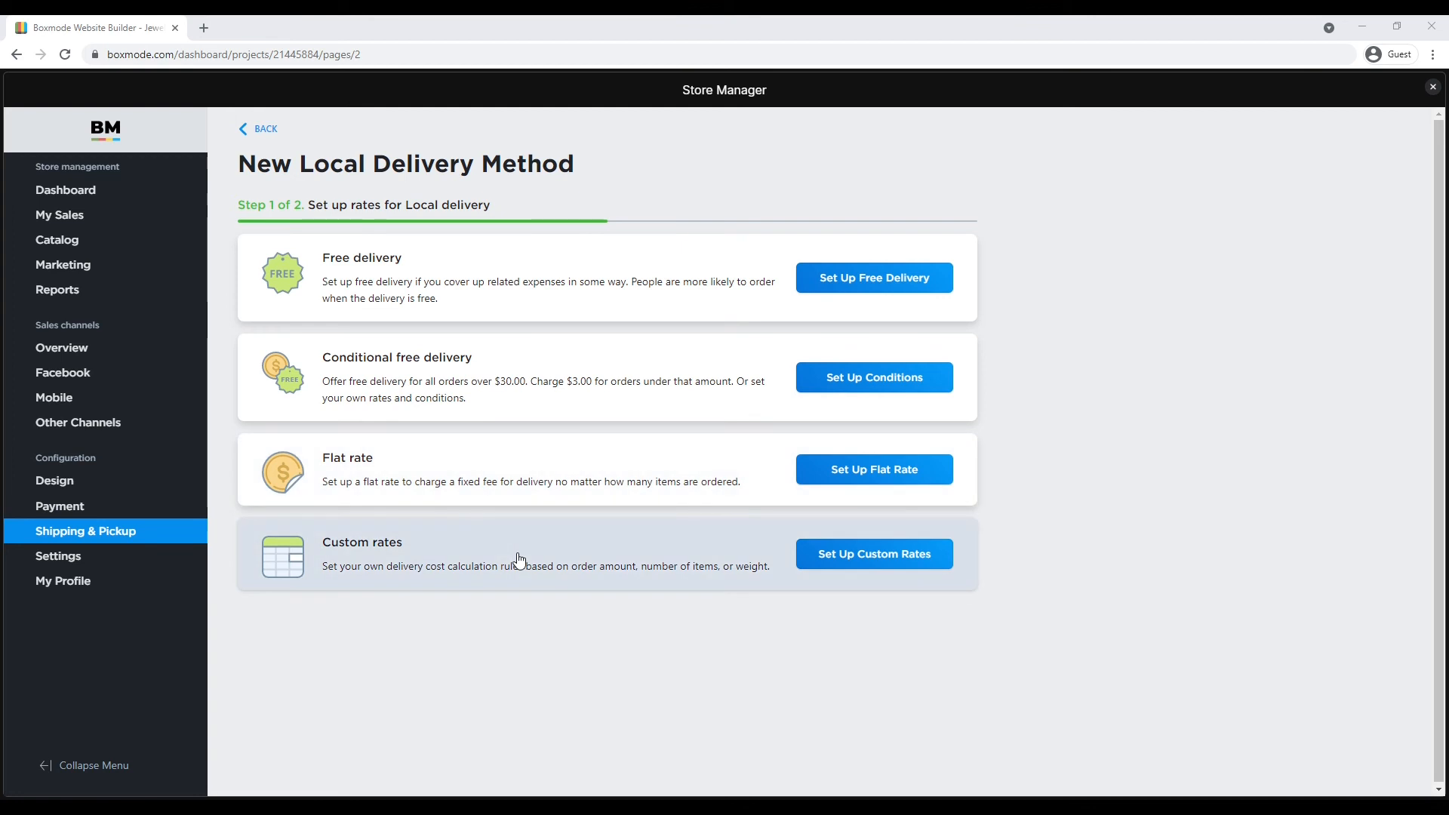
click(880, 476)
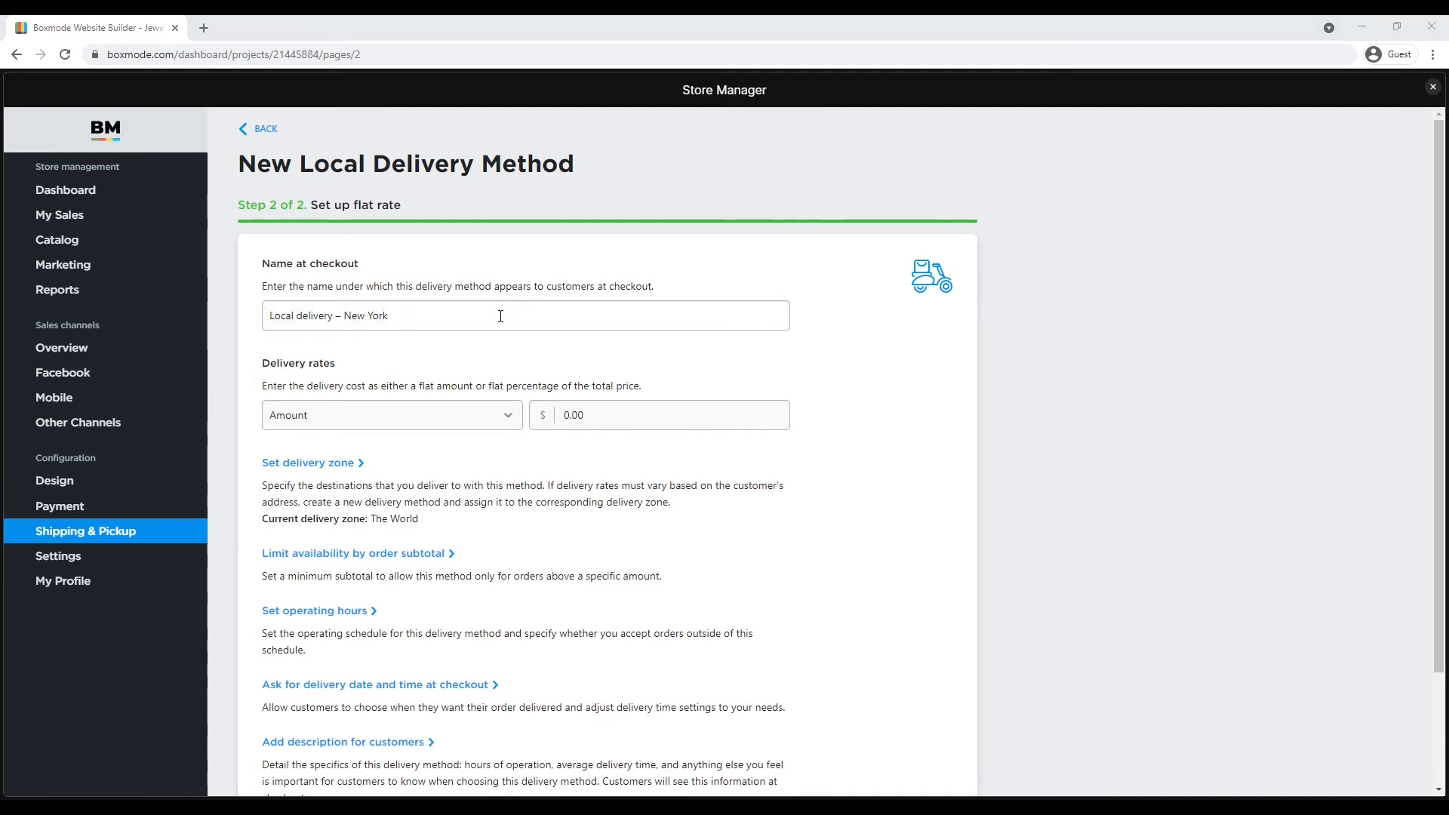
Step: Name the delivery method "New York delivery" and set its delivery rate to a flat amount of $10
drag(501, 316, 313, 298)
text(New York delivery)
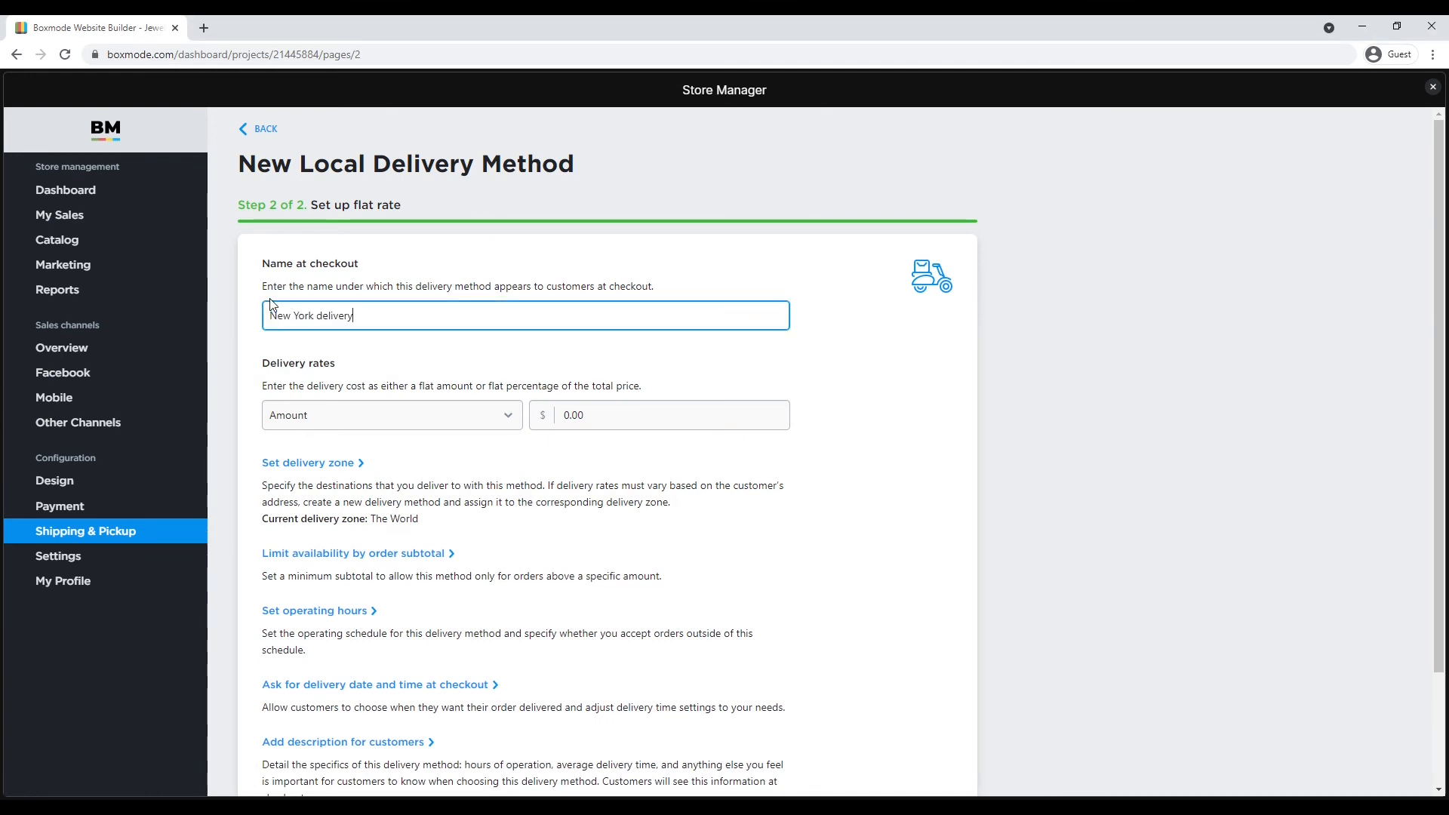
click(516, 415)
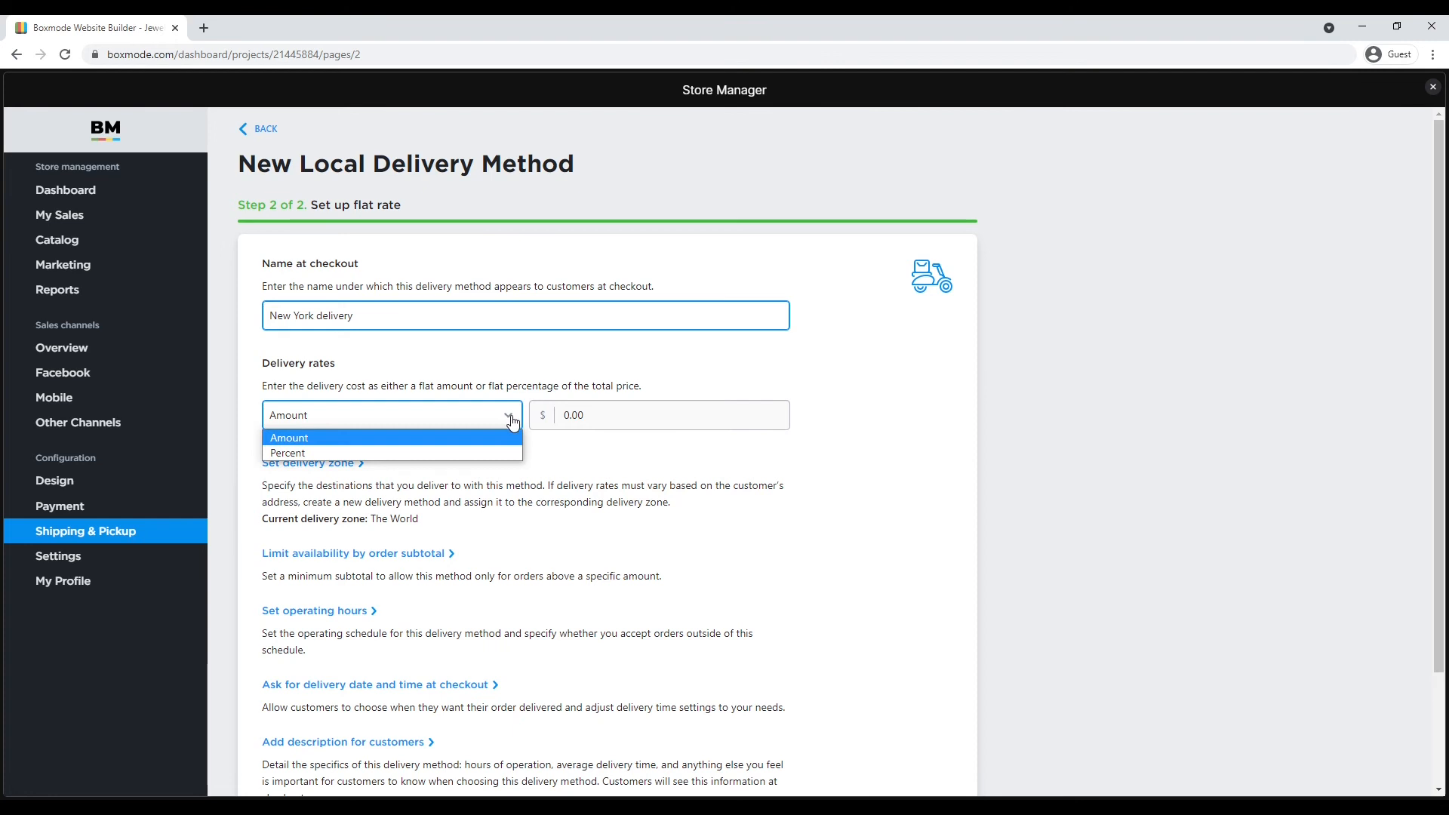
click(512, 439)
click(591, 416)
text(10)
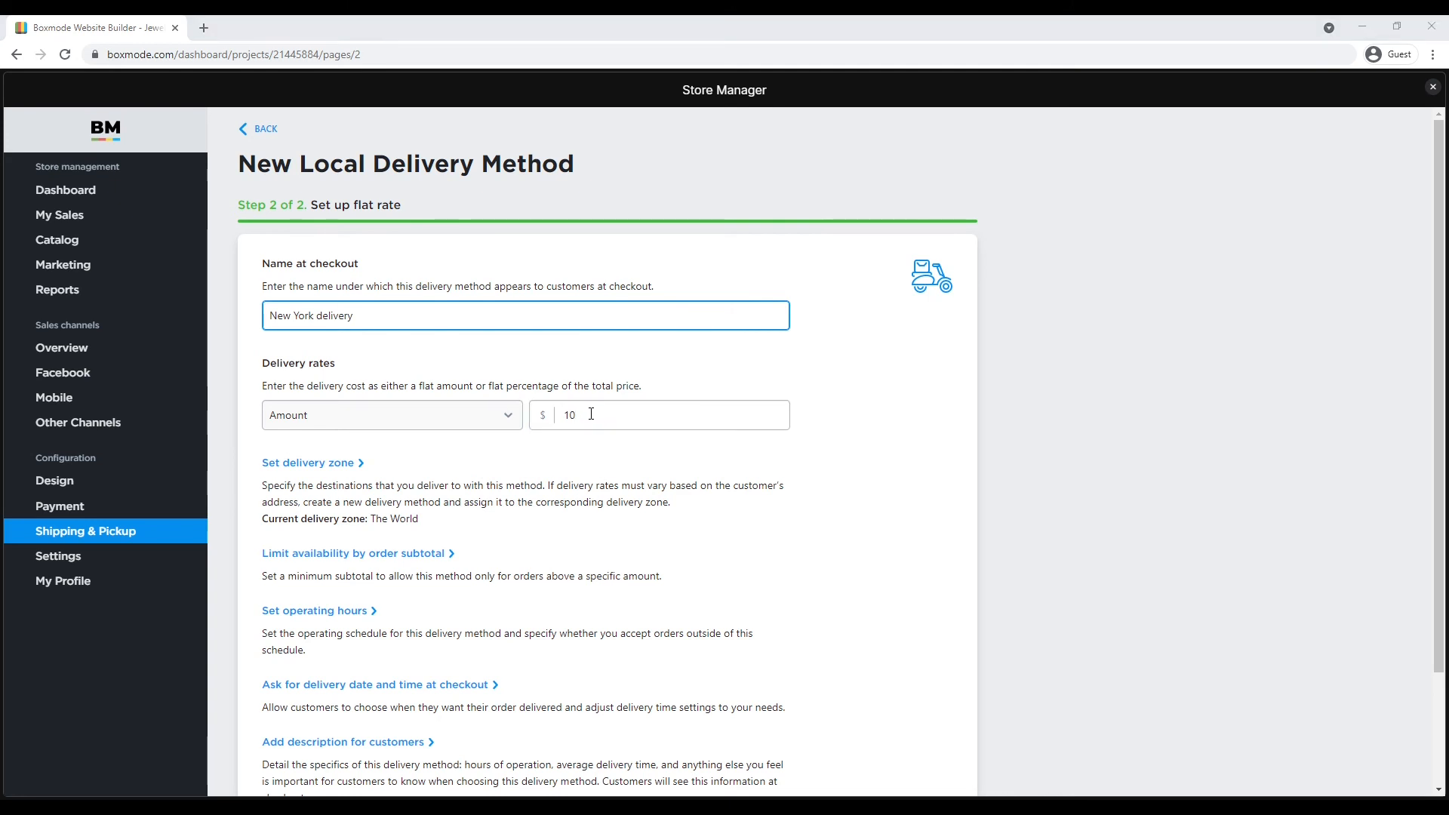
Step: Limit the delivery zone to a zone on the map and start creating that zone
click(330, 465)
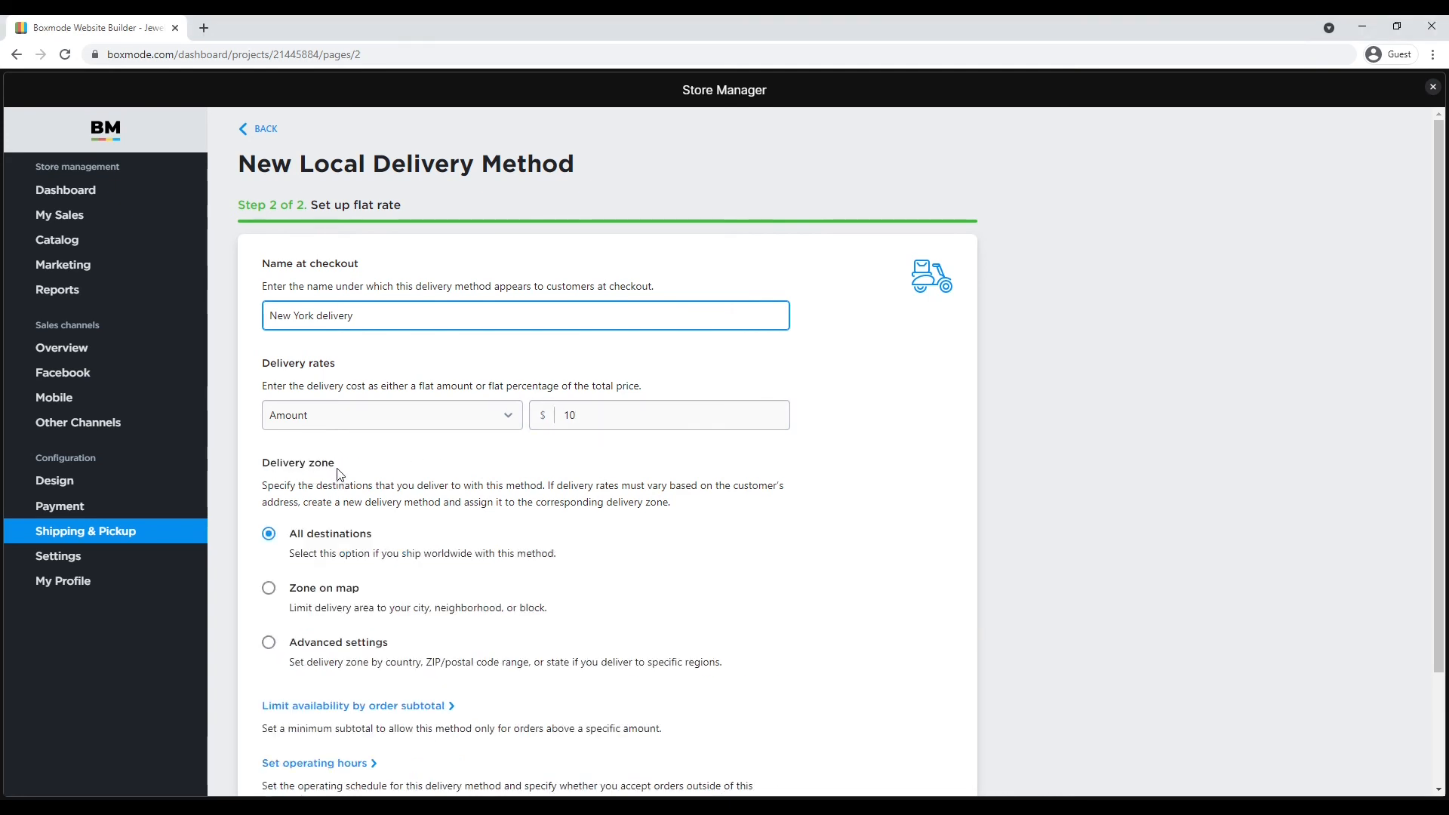
scroll(351, 485, down, 2)
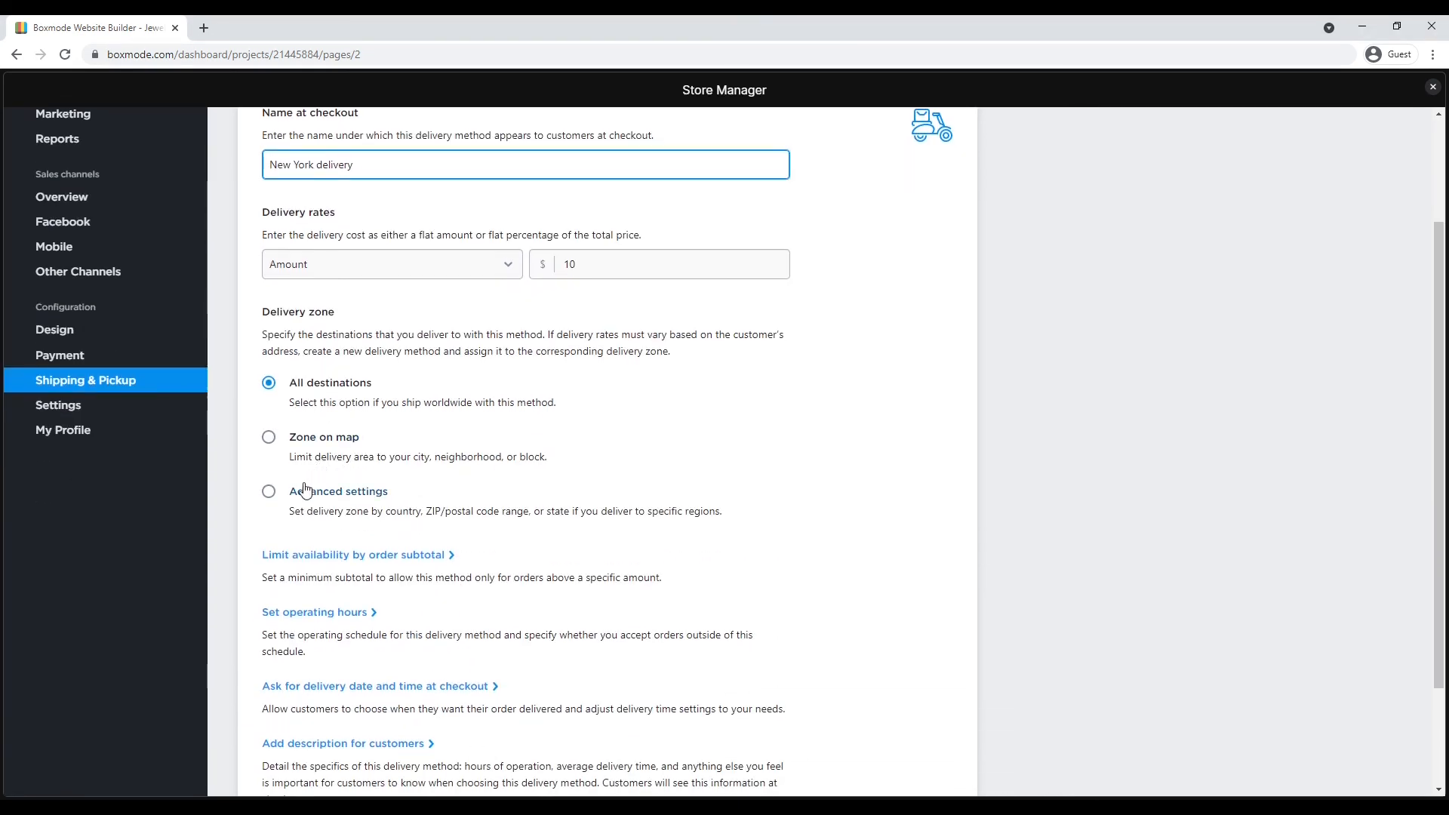
click(270, 438)
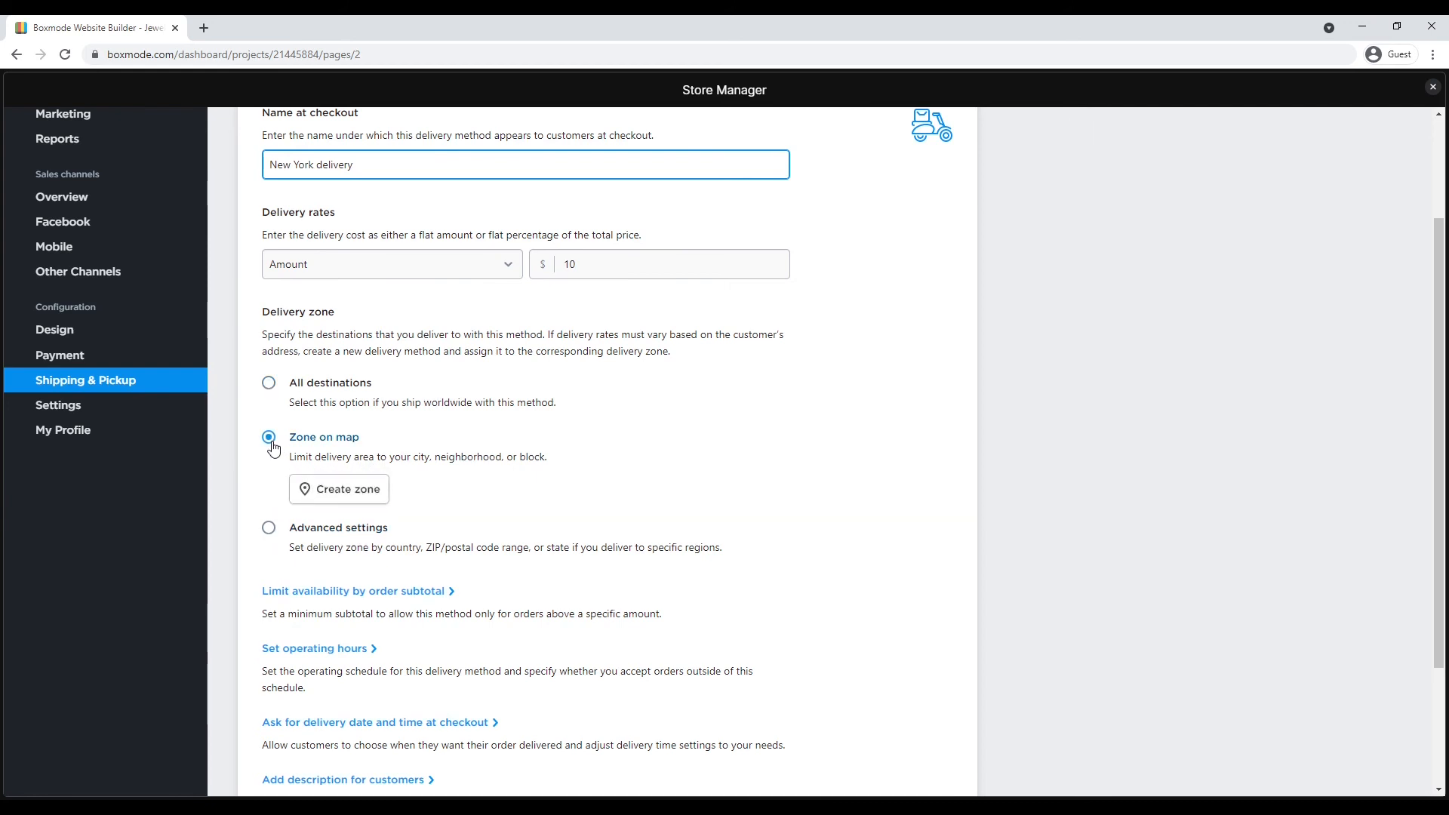
click(313, 495)
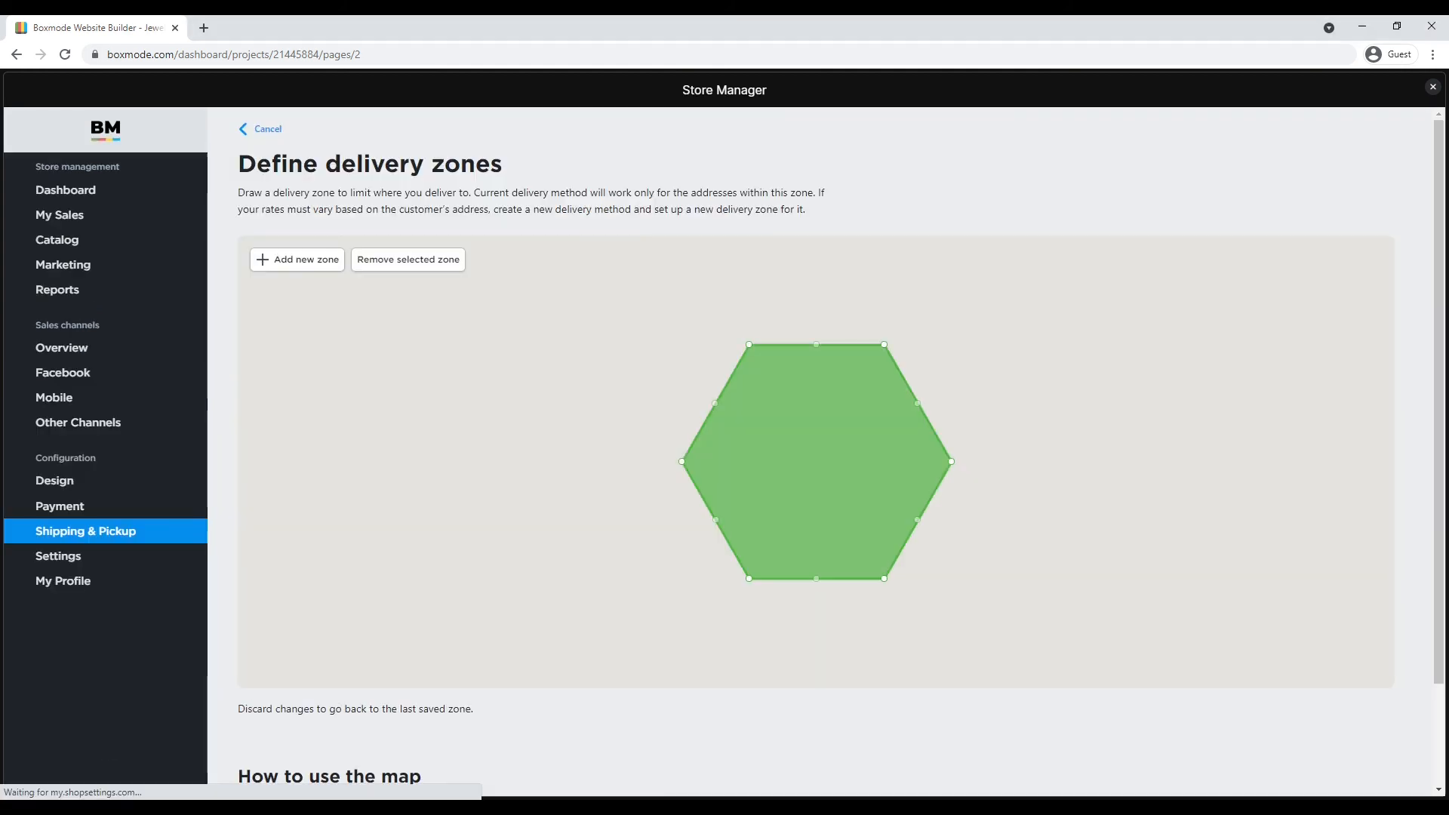
Step: Enlarge the hexagonal delivery zone around Schenectady by moving every corner except the southwest one outward, and save the zone
drag(682, 462, 589, 462)
drag(747, 349, 638, 314)
drag(886, 346, 970, 320)
drag(955, 468, 1009, 511)
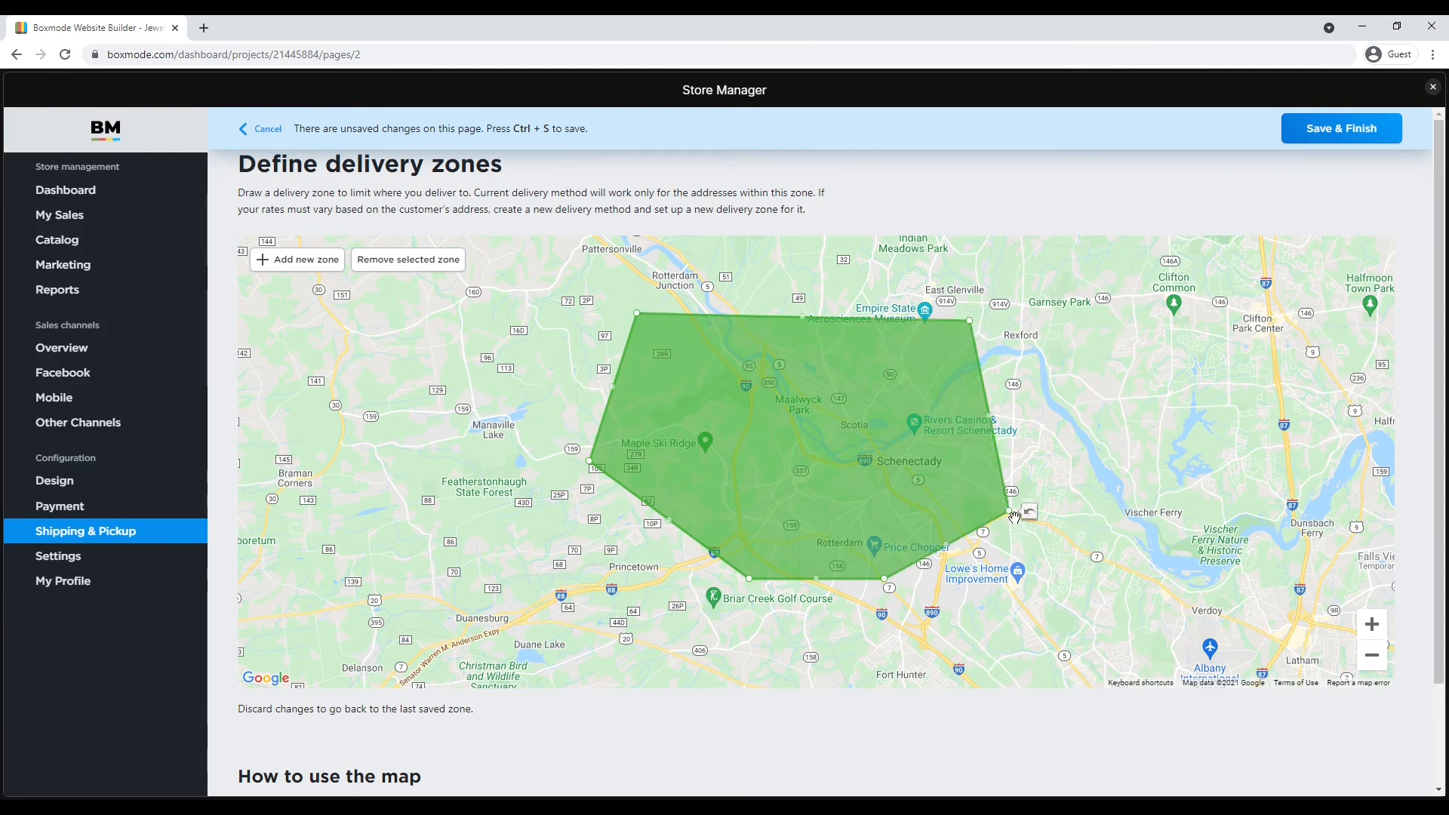
drag(886, 581, 922, 640)
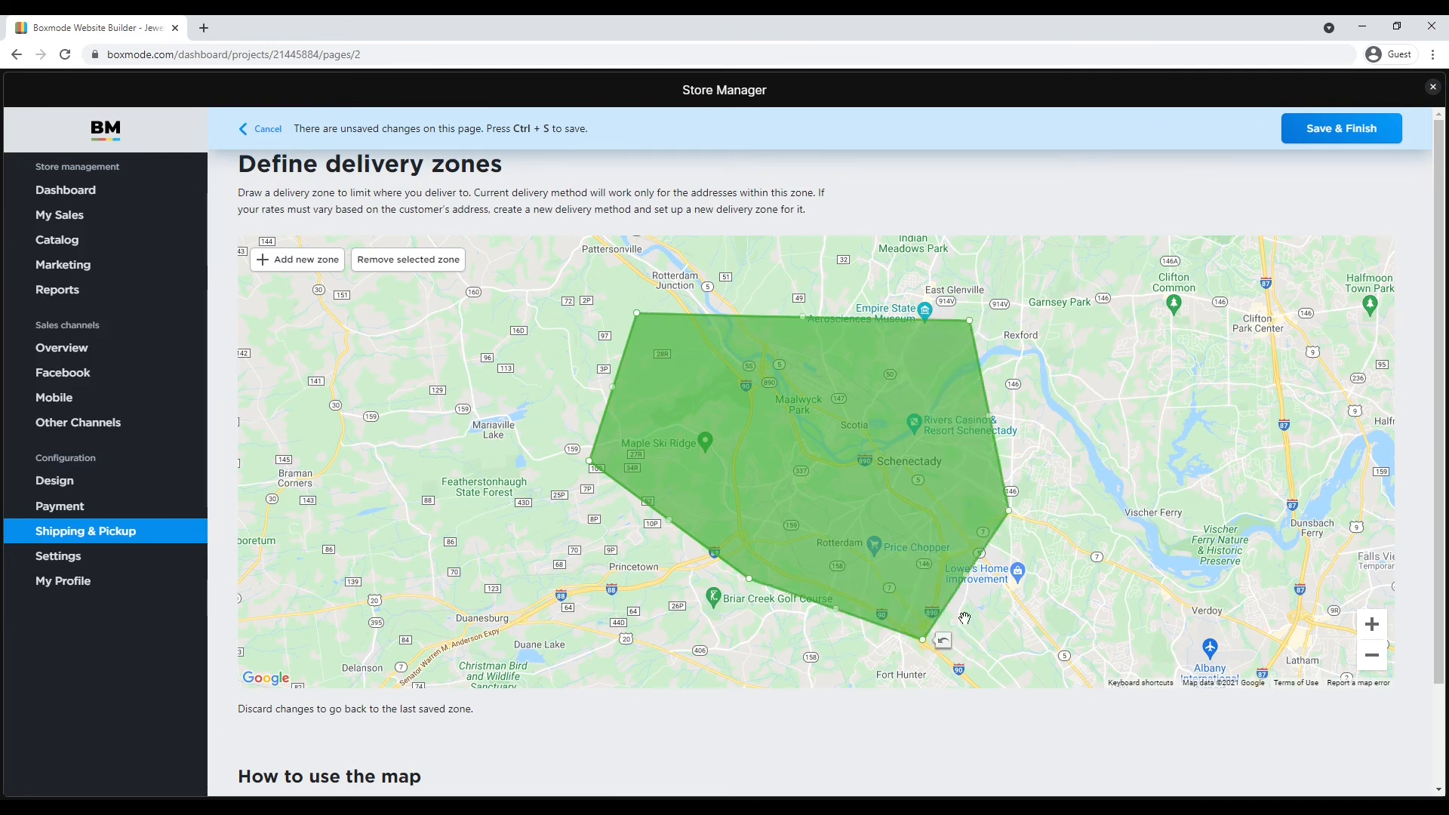
click(1298, 137)
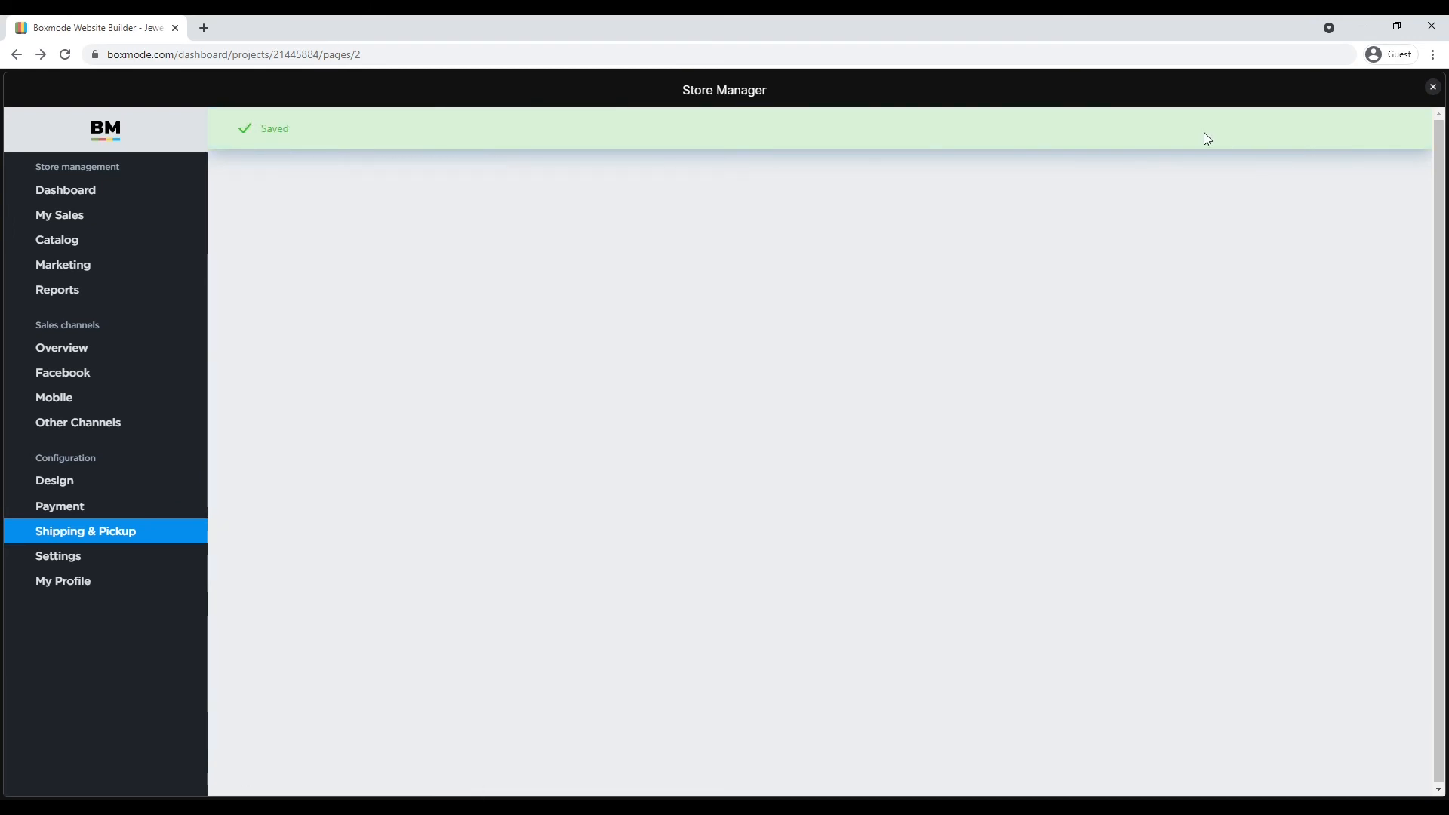
Step: Enable delivery operating hours, exclude Saturday and Sunday, and set Friday's closing time to 5:30 PM
scroll(985, 369, down, 5)
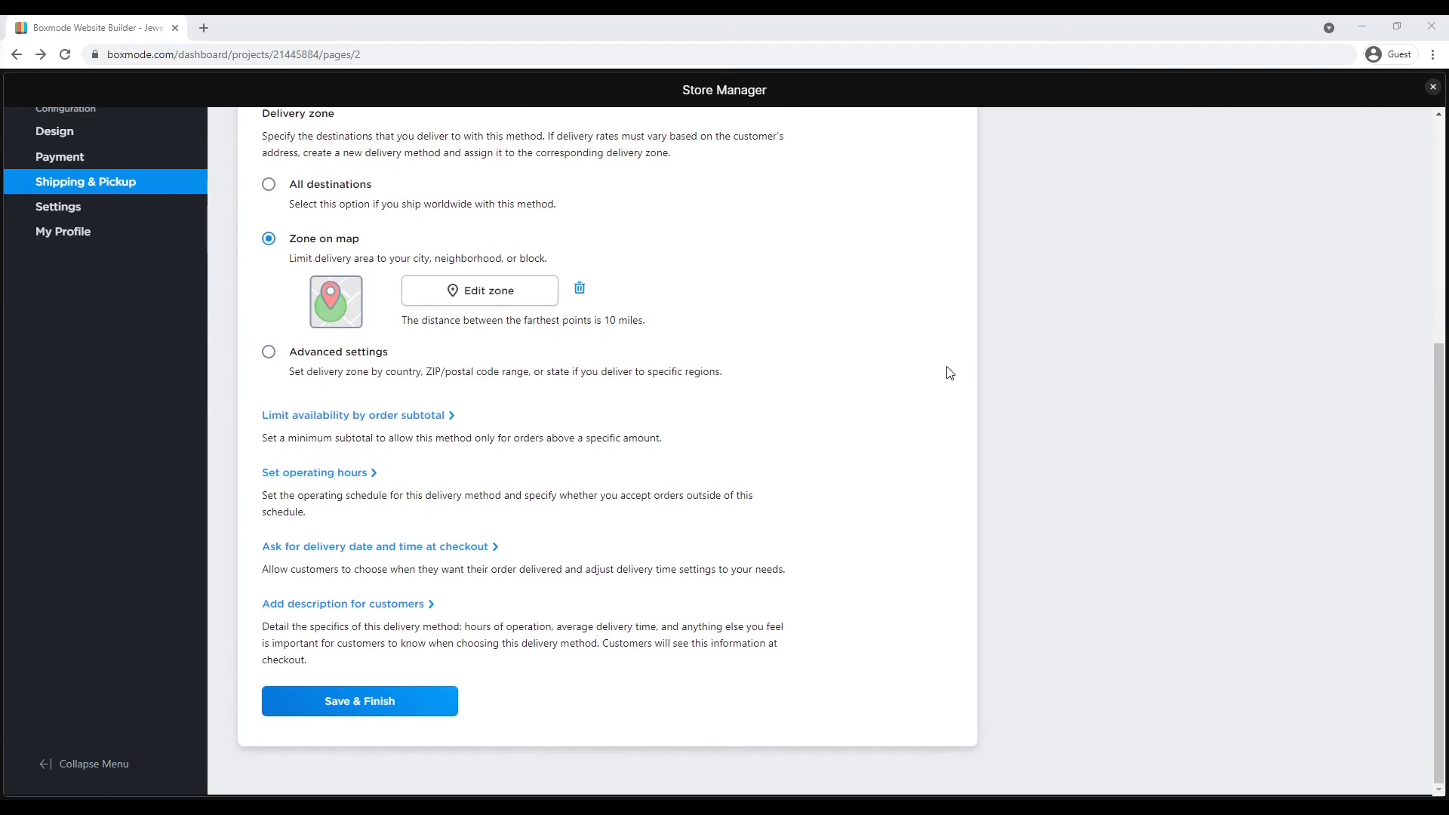
click(355, 473)
scroll(375, 487, down, 2)
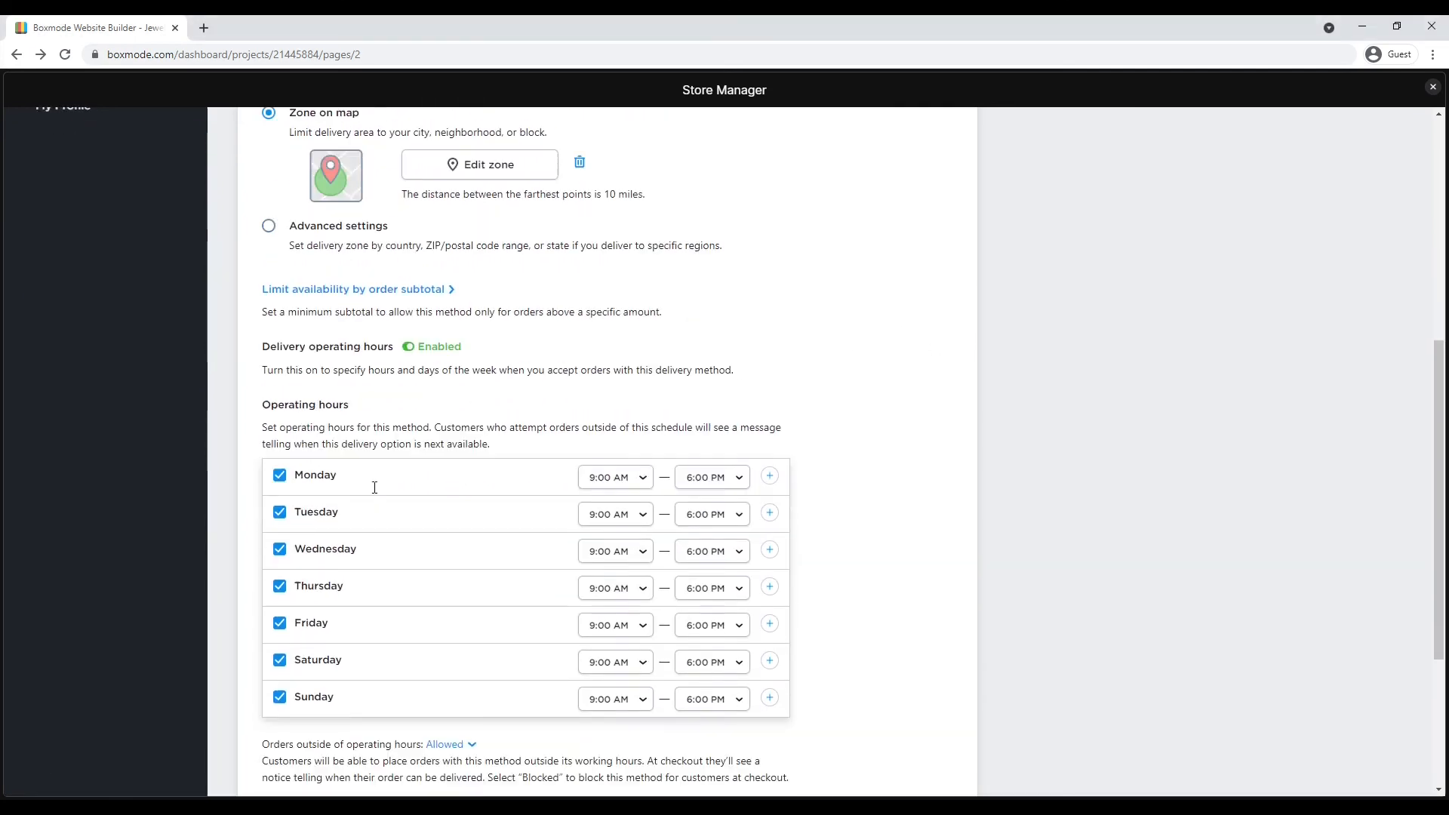
click(279, 672)
click(281, 636)
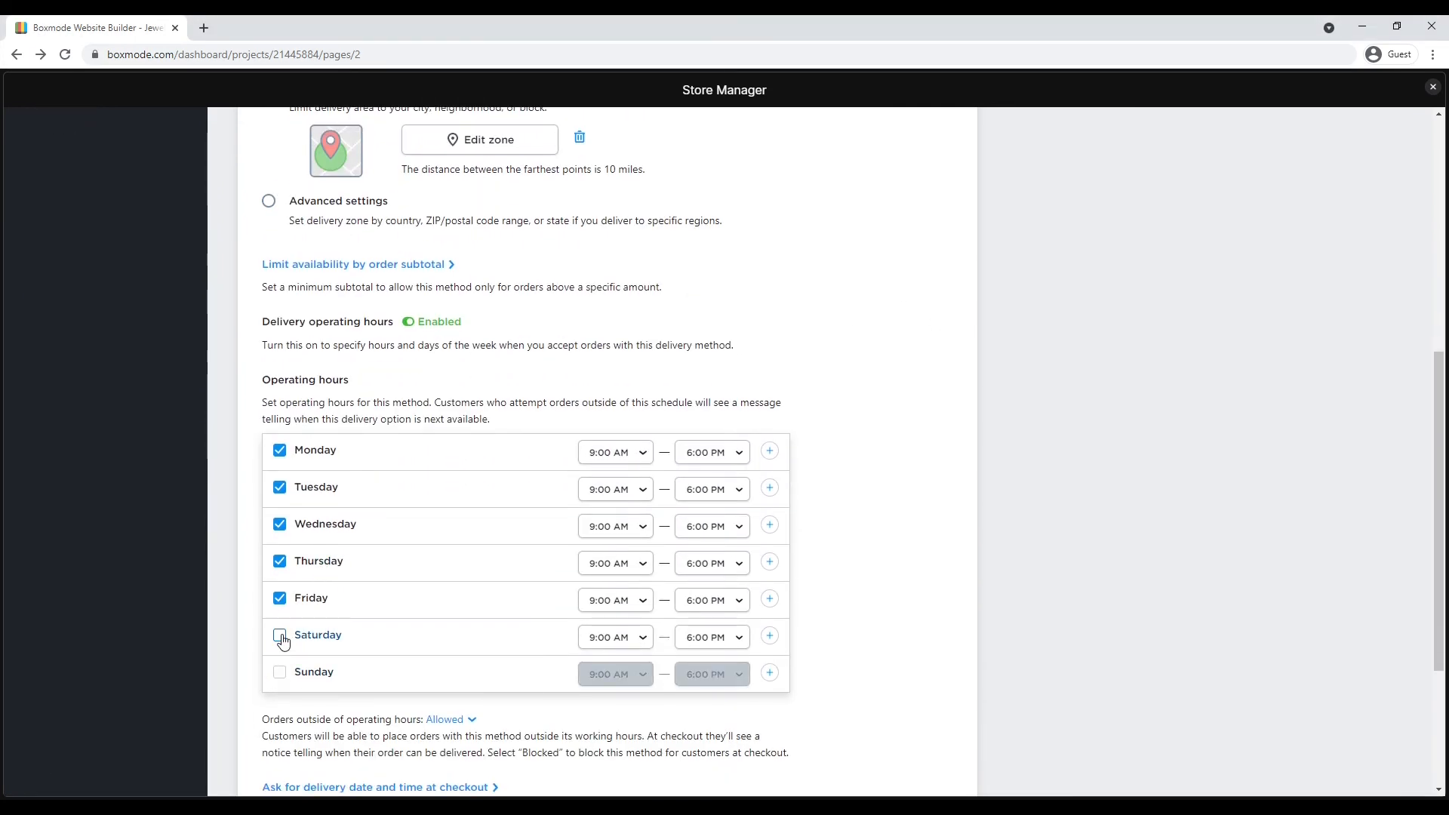
click(715, 602)
scroll(729, 679, down, 6)
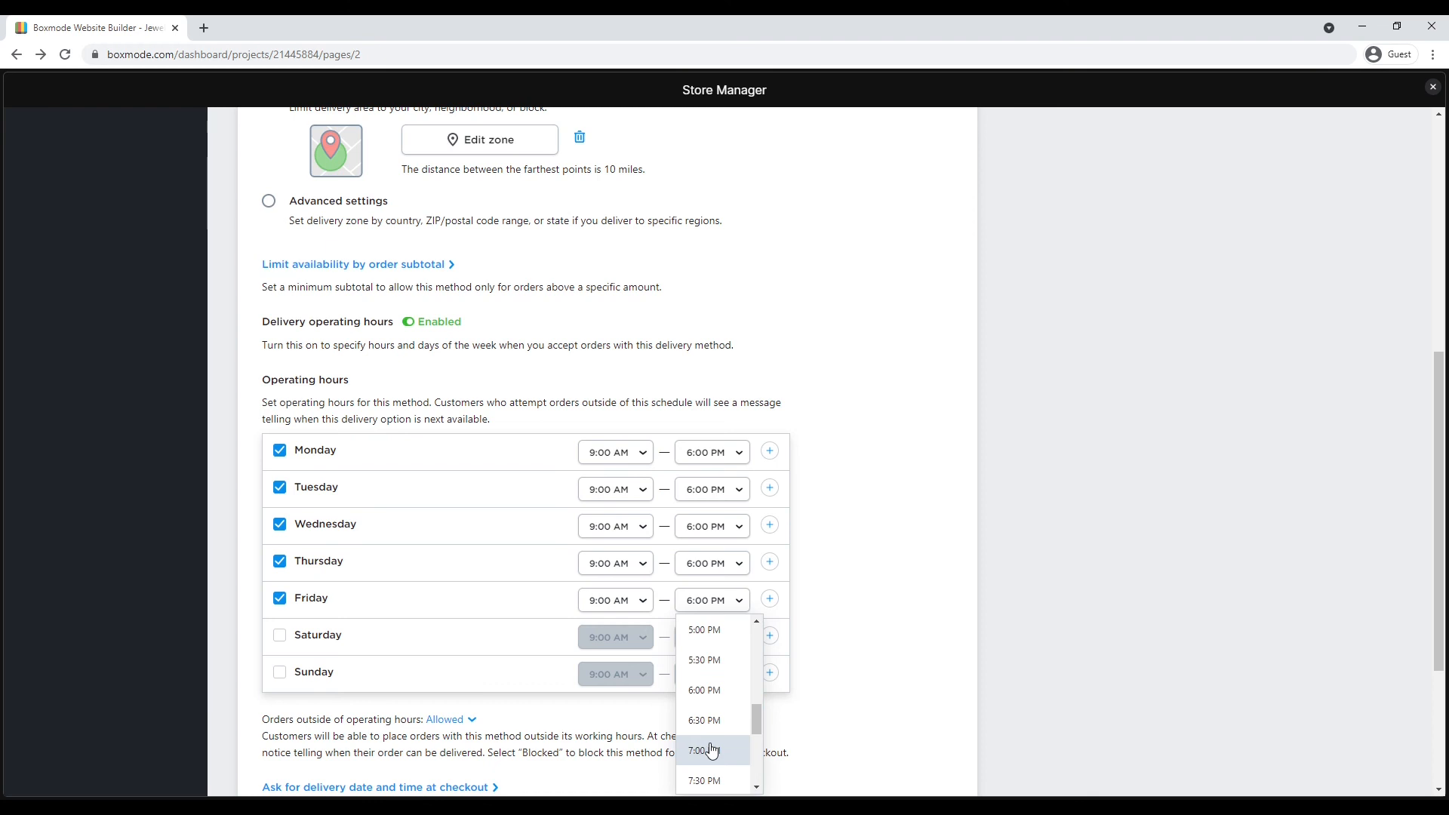
click(719, 660)
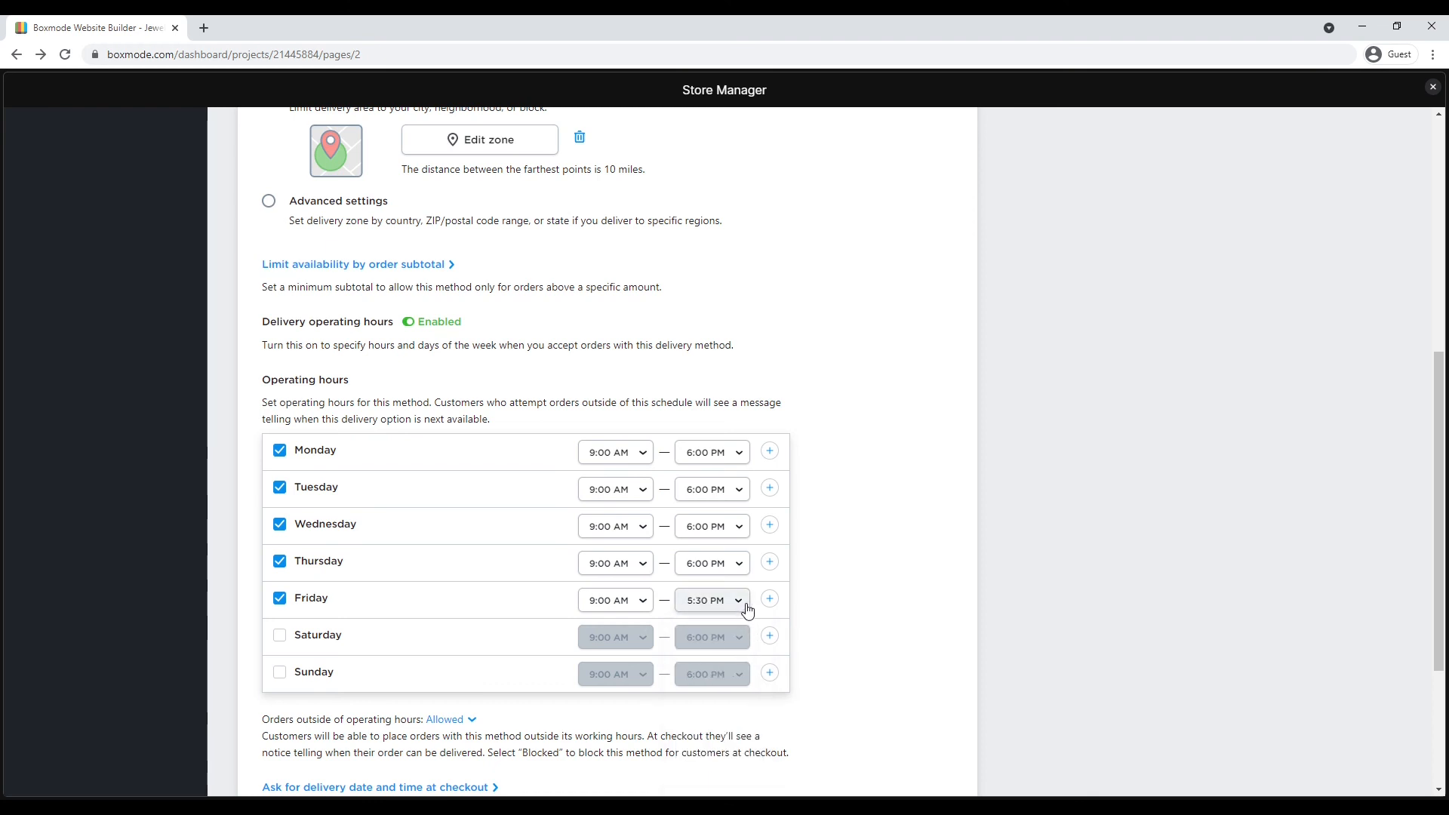
Step: Enable asking for the delivery date and time at checkout to examine its settings, and disable it again
scroll(746, 608, down, 3)
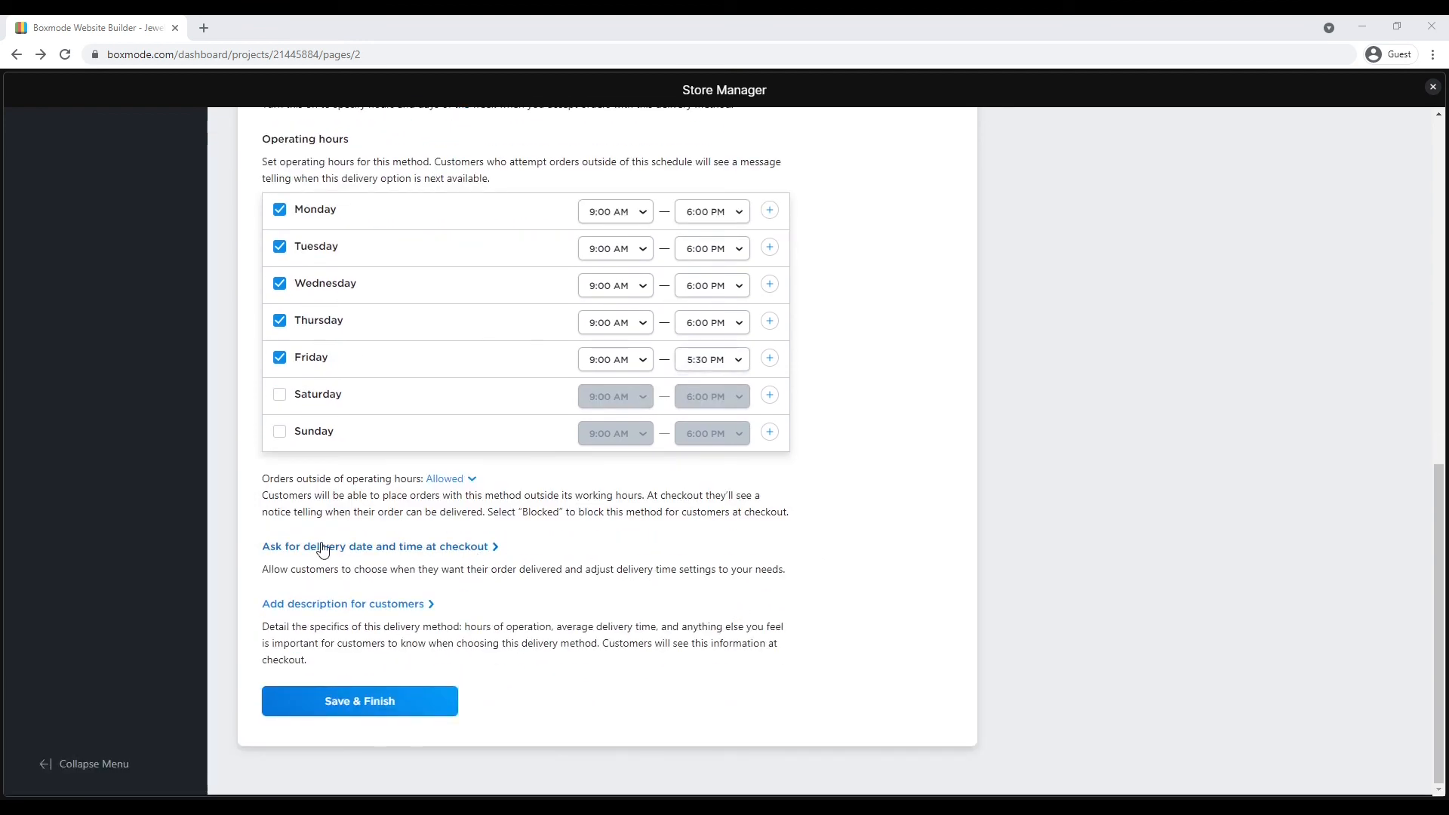
click(493, 558)
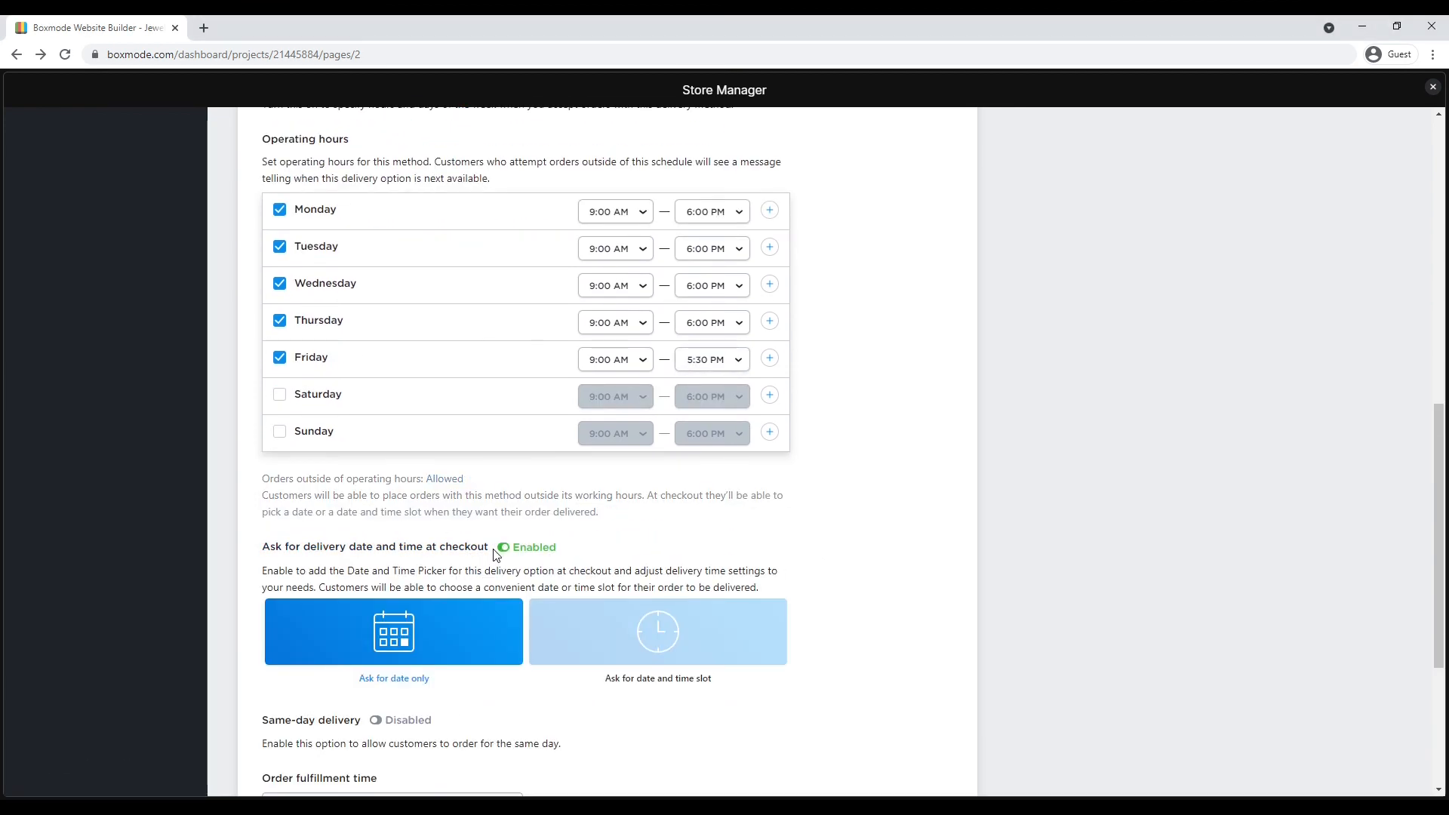
scroll(494, 557, down, 3)
scroll(494, 556, down, 1)
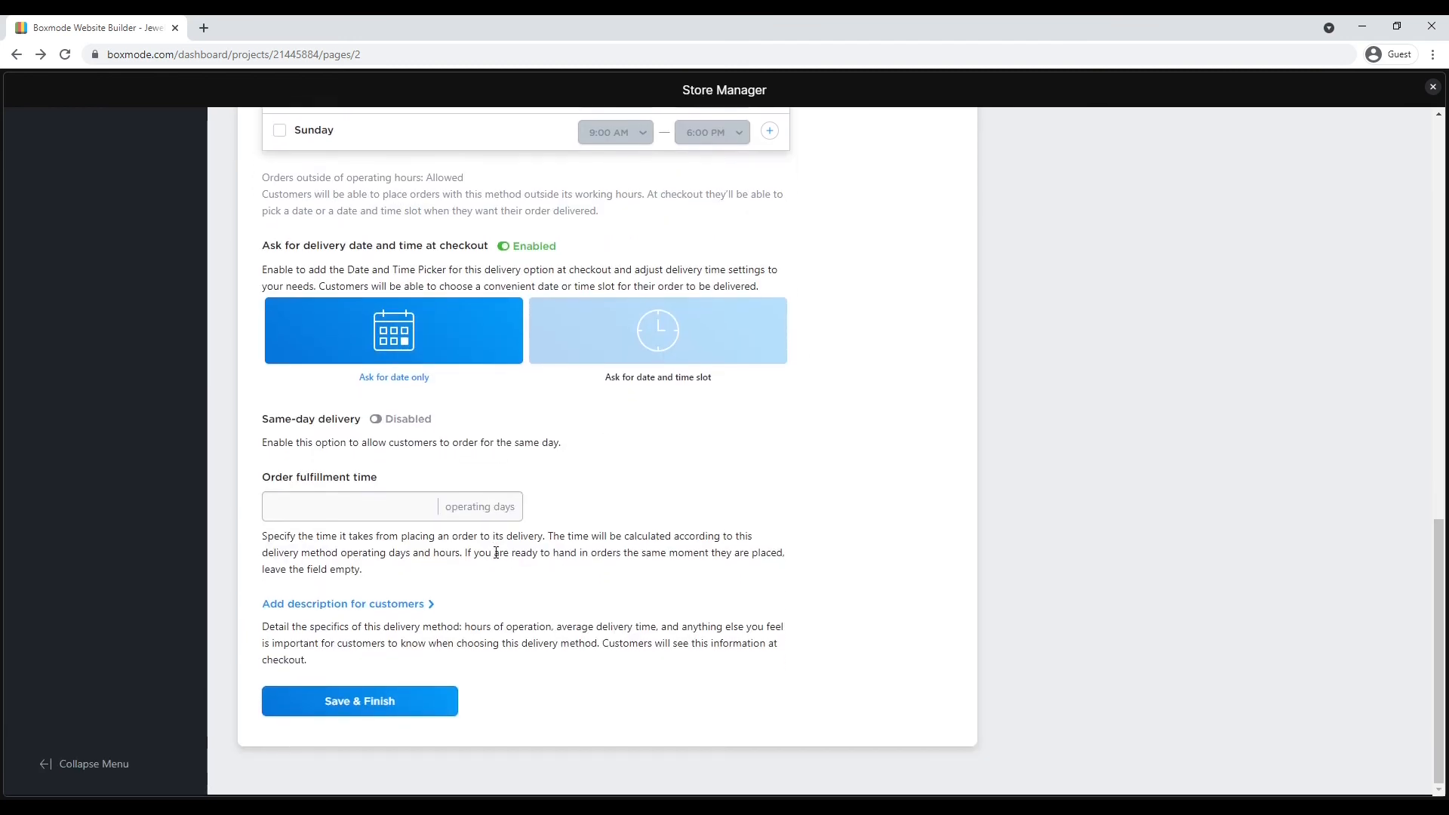
scroll(496, 553, up, 3)
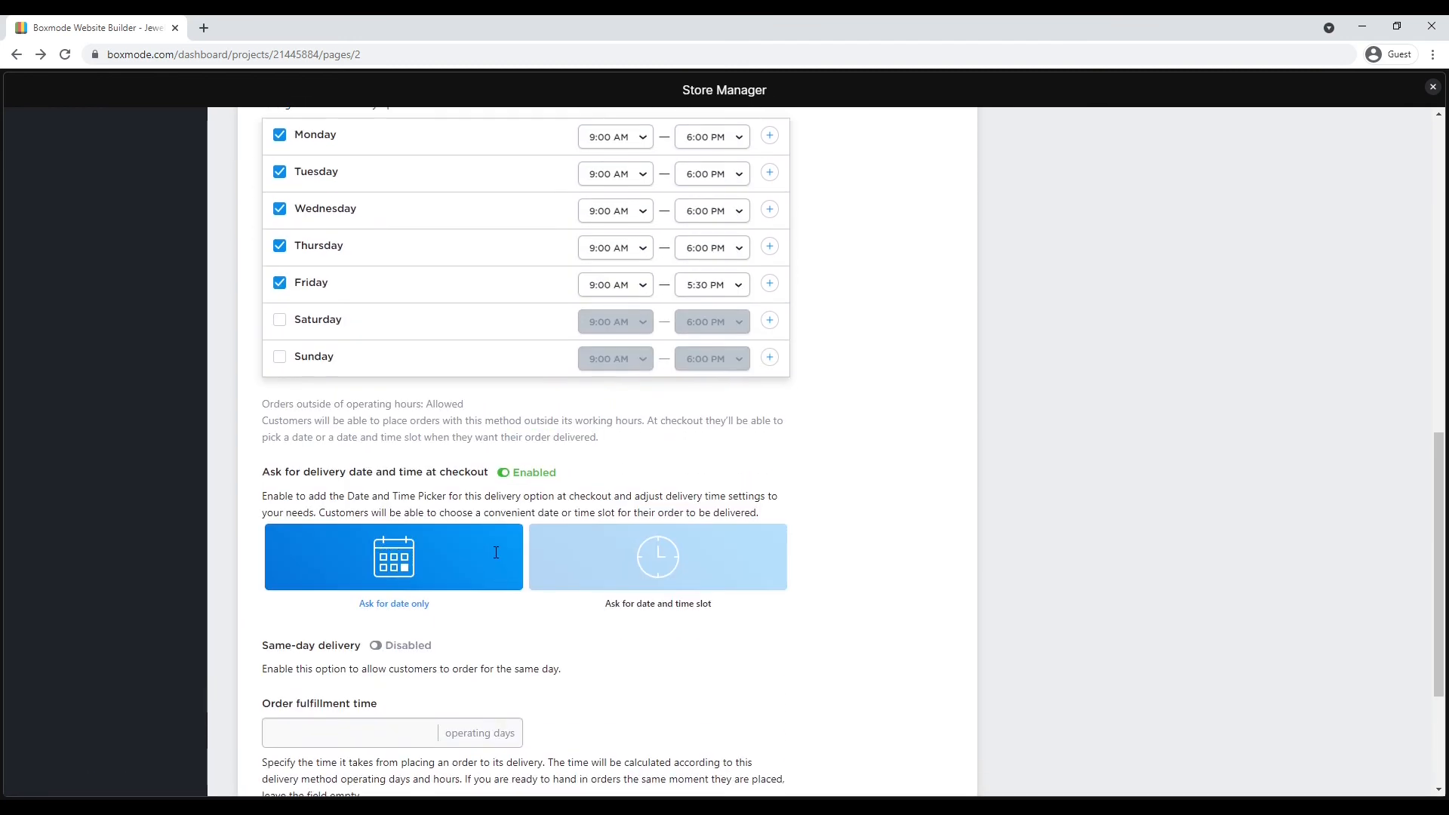
click(504, 473)
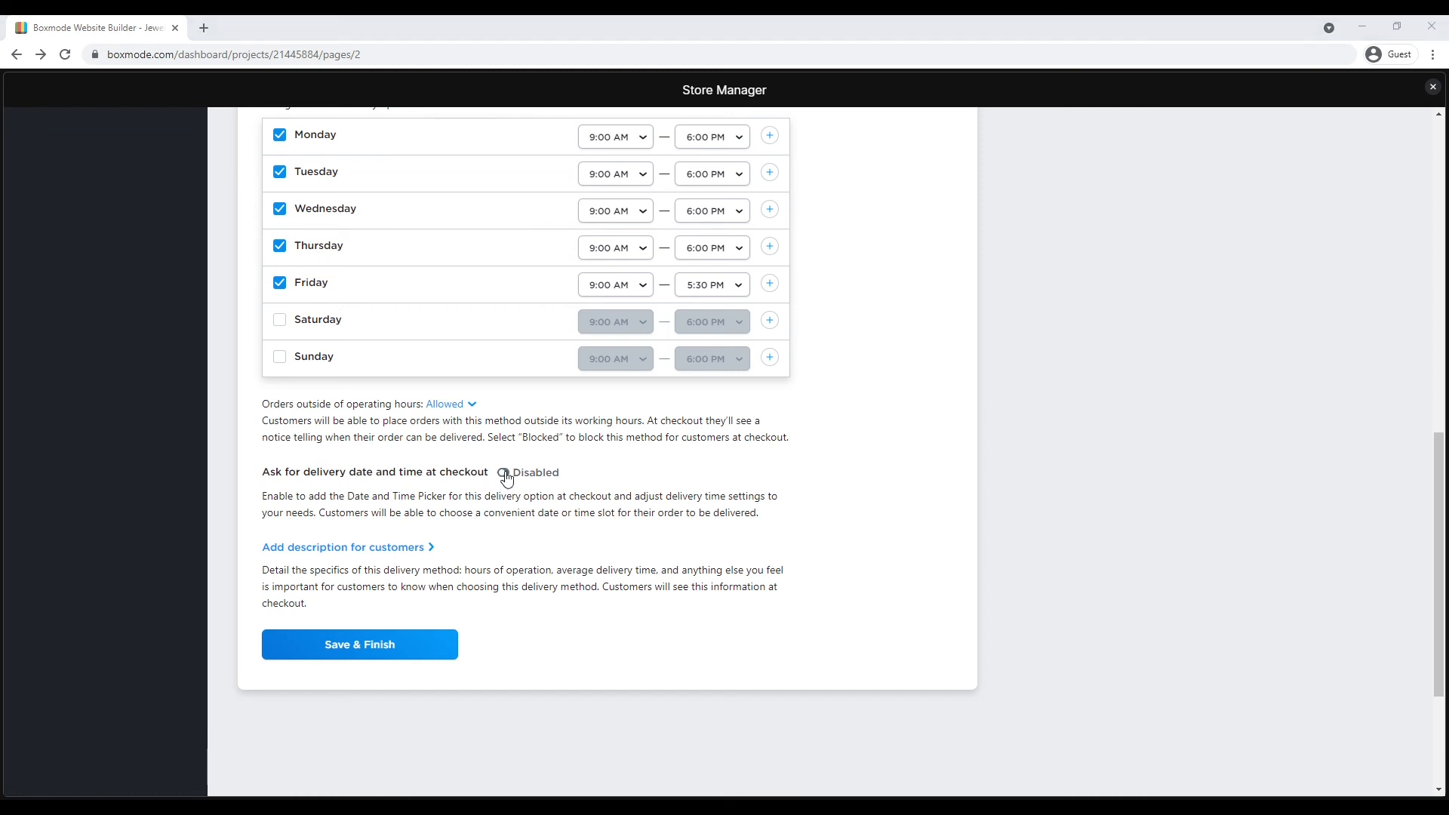
Step: Add the customer description "This delivery option is available for New York city only" to the delivery method
click(411, 548)
scroll(382, 559, down, 2)
click(351, 488)
text(This delivery option is available for New York city only)
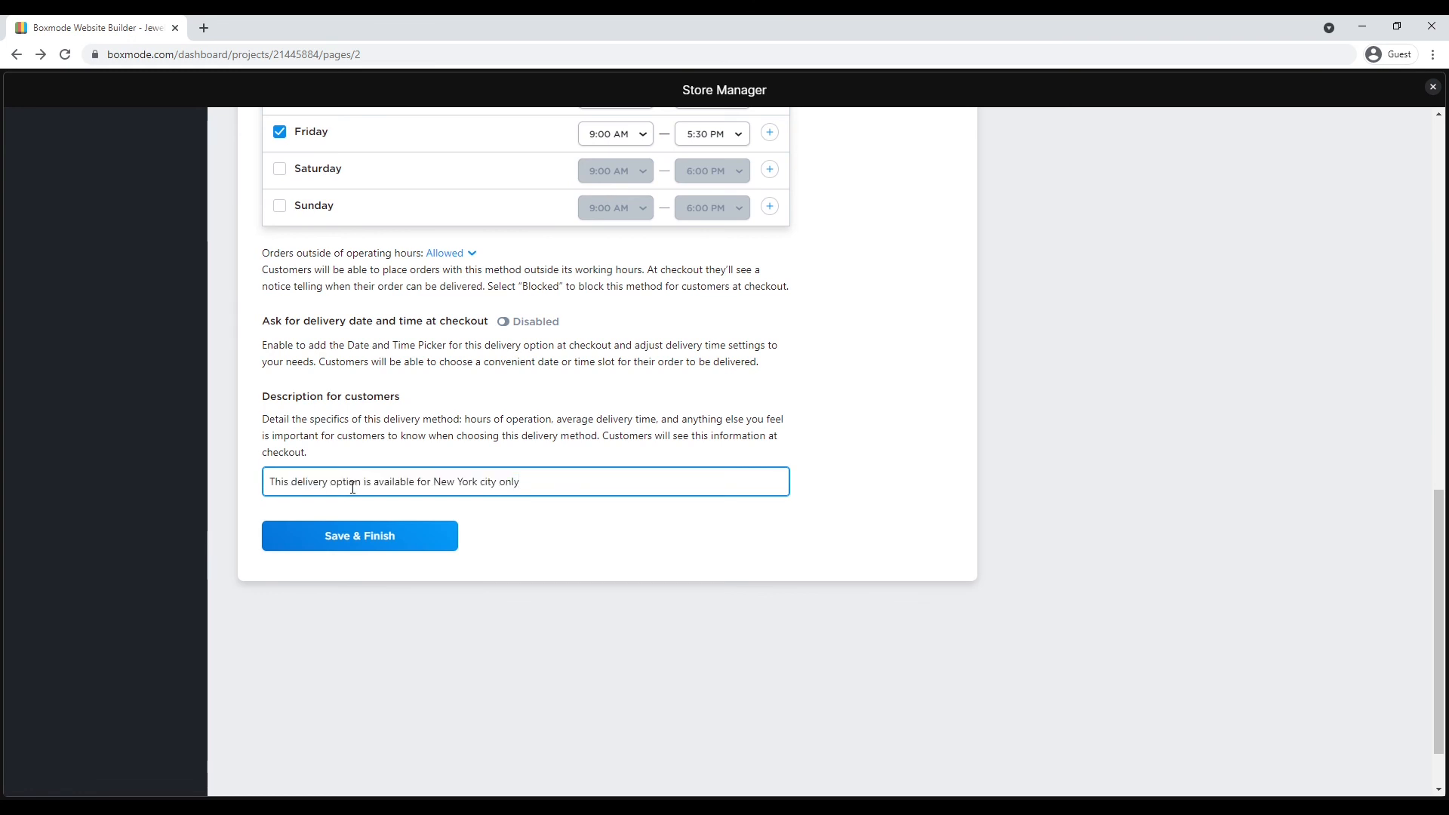
Step: Save the New York local delivery method and start adding a self-pickup option to the store
click(354, 537)
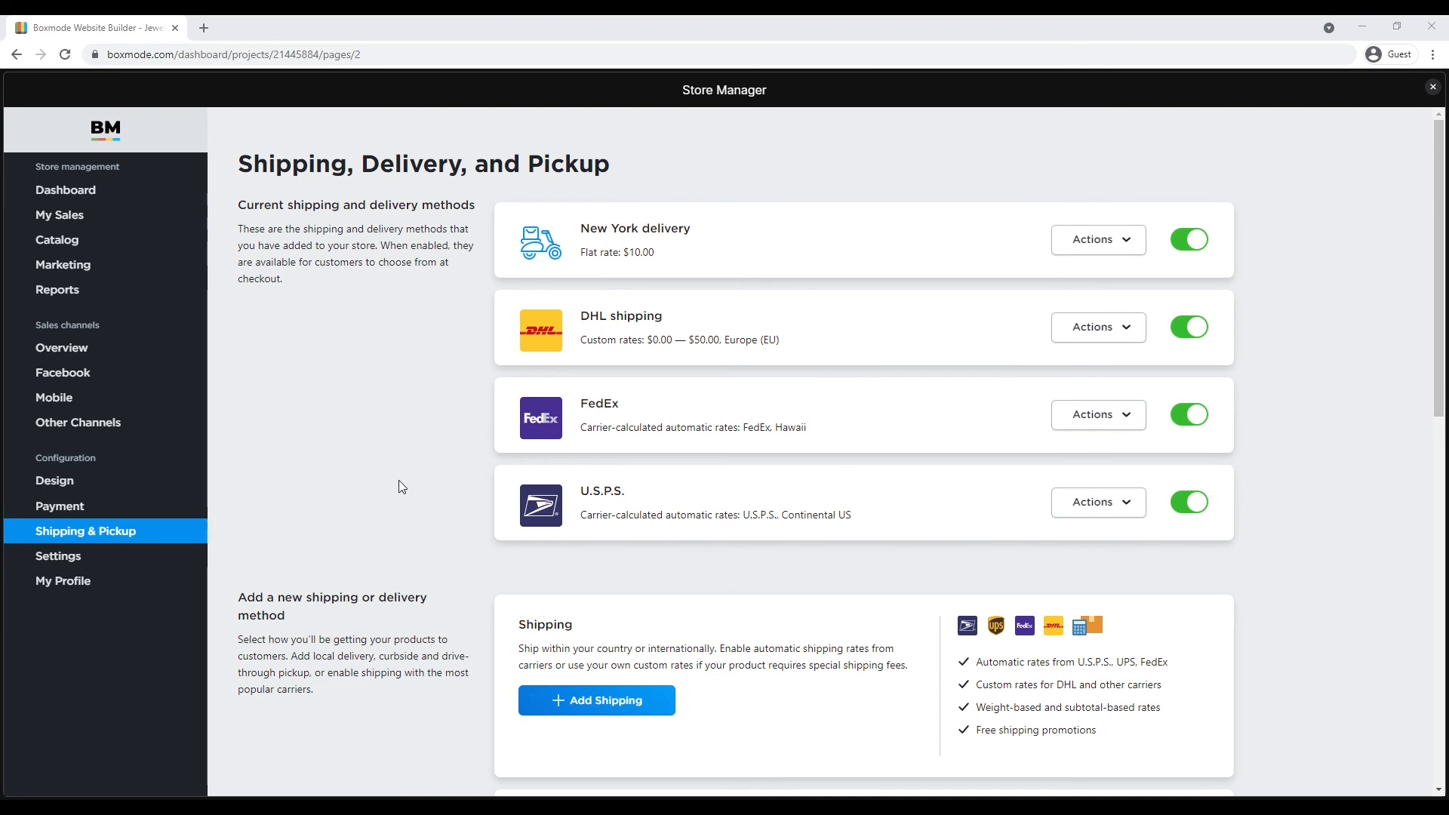
scroll(398, 483, down, 7)
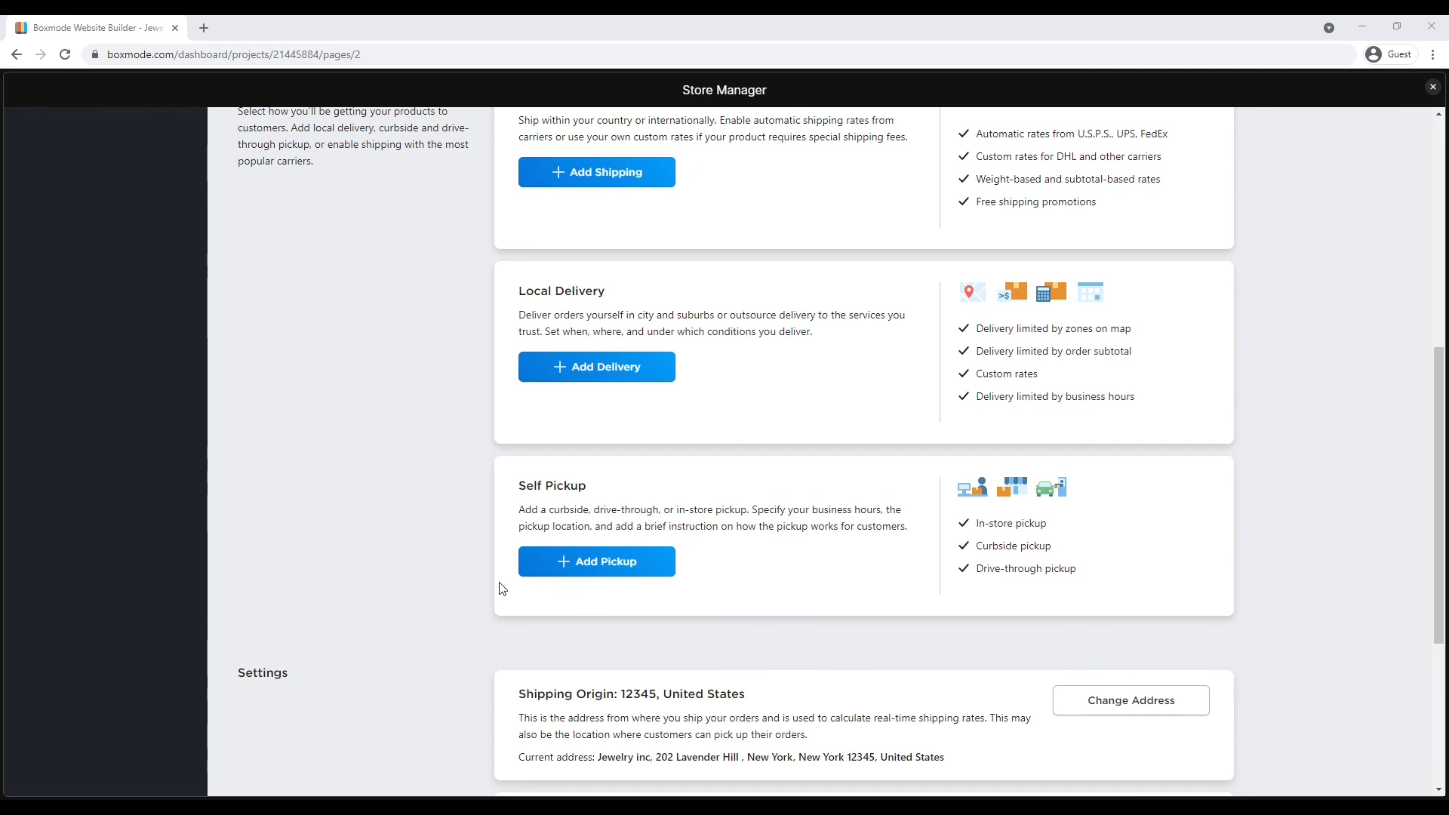
click(585, 566)
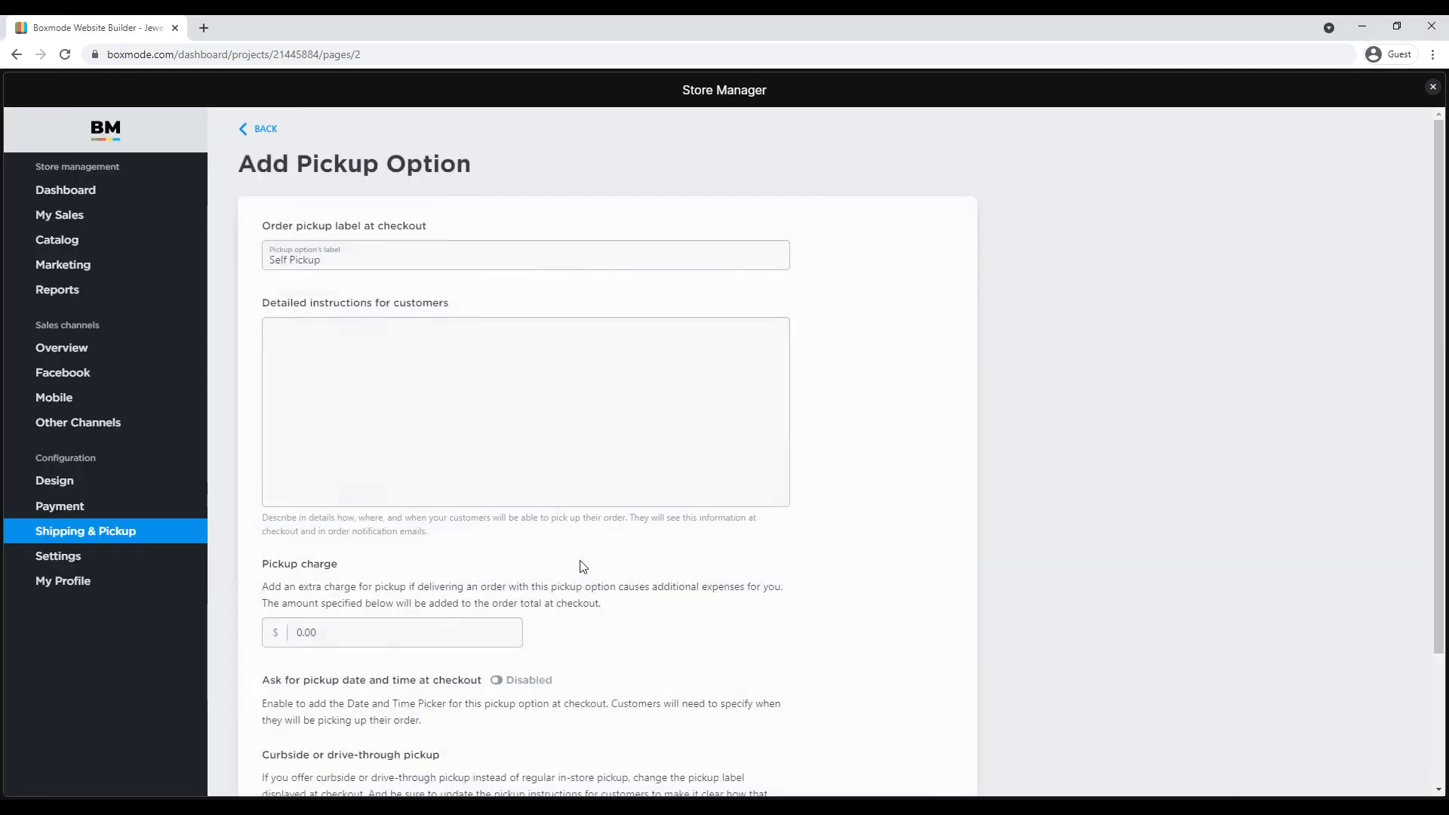
Step: Label the pickup option "In-store pickup" for checkout, keep the default customer instructions, and save the option
click(335, 264)
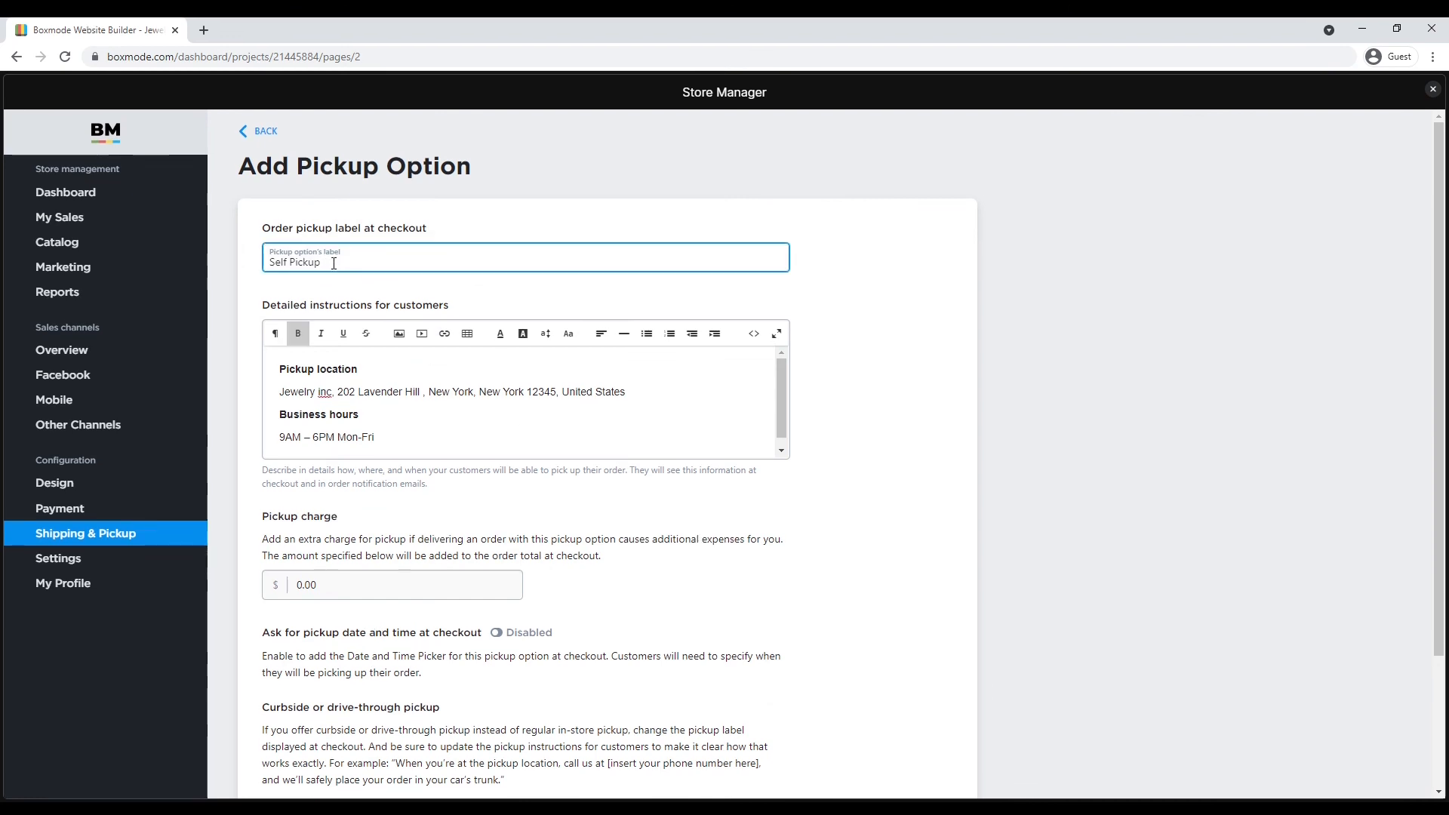
drag(334, 264, 268, 264)
text(In-store pickup)
scroll(435, 447, down, 1)
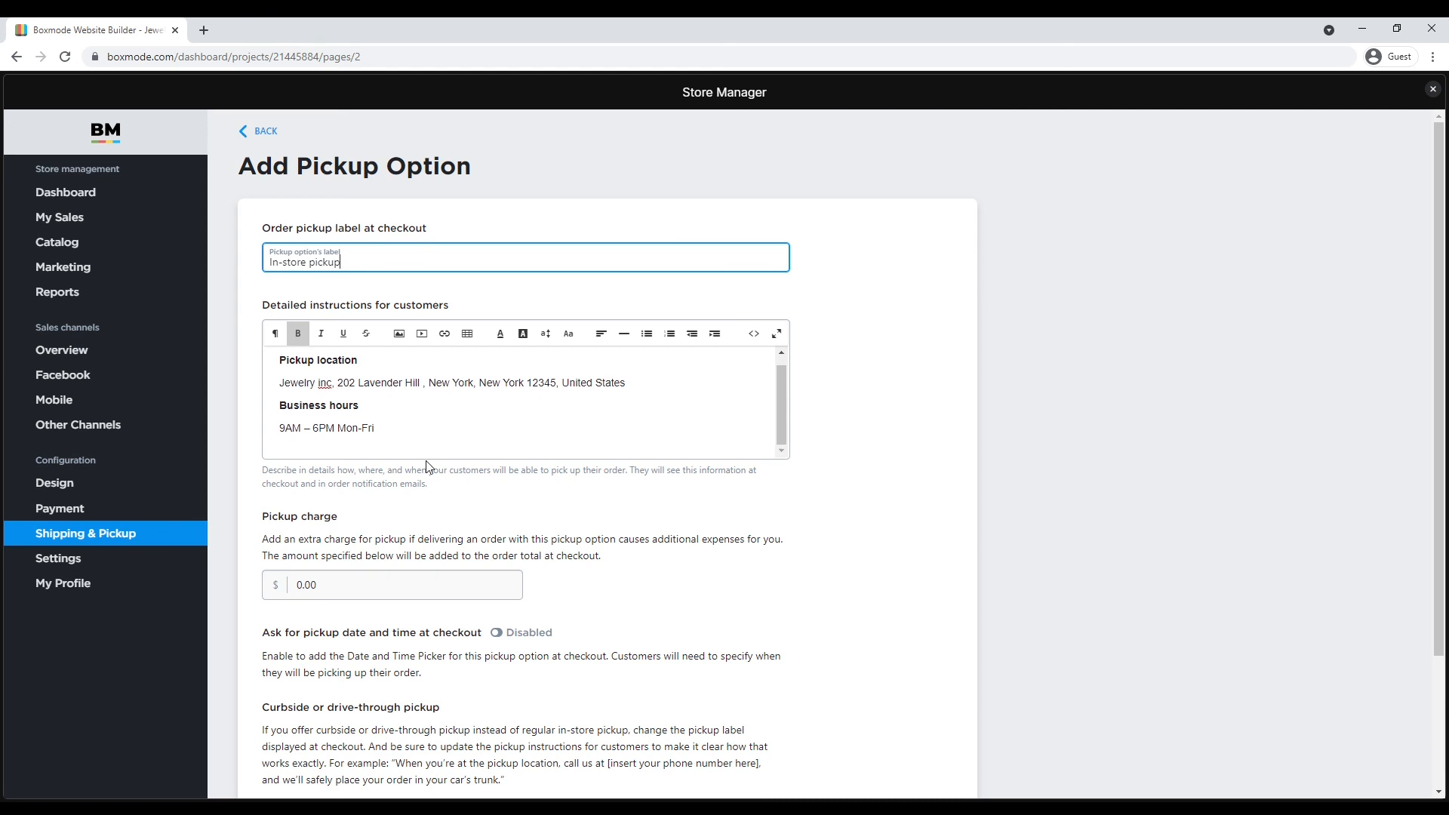
scroll(314, 670, down, 2)
click(312, 659)
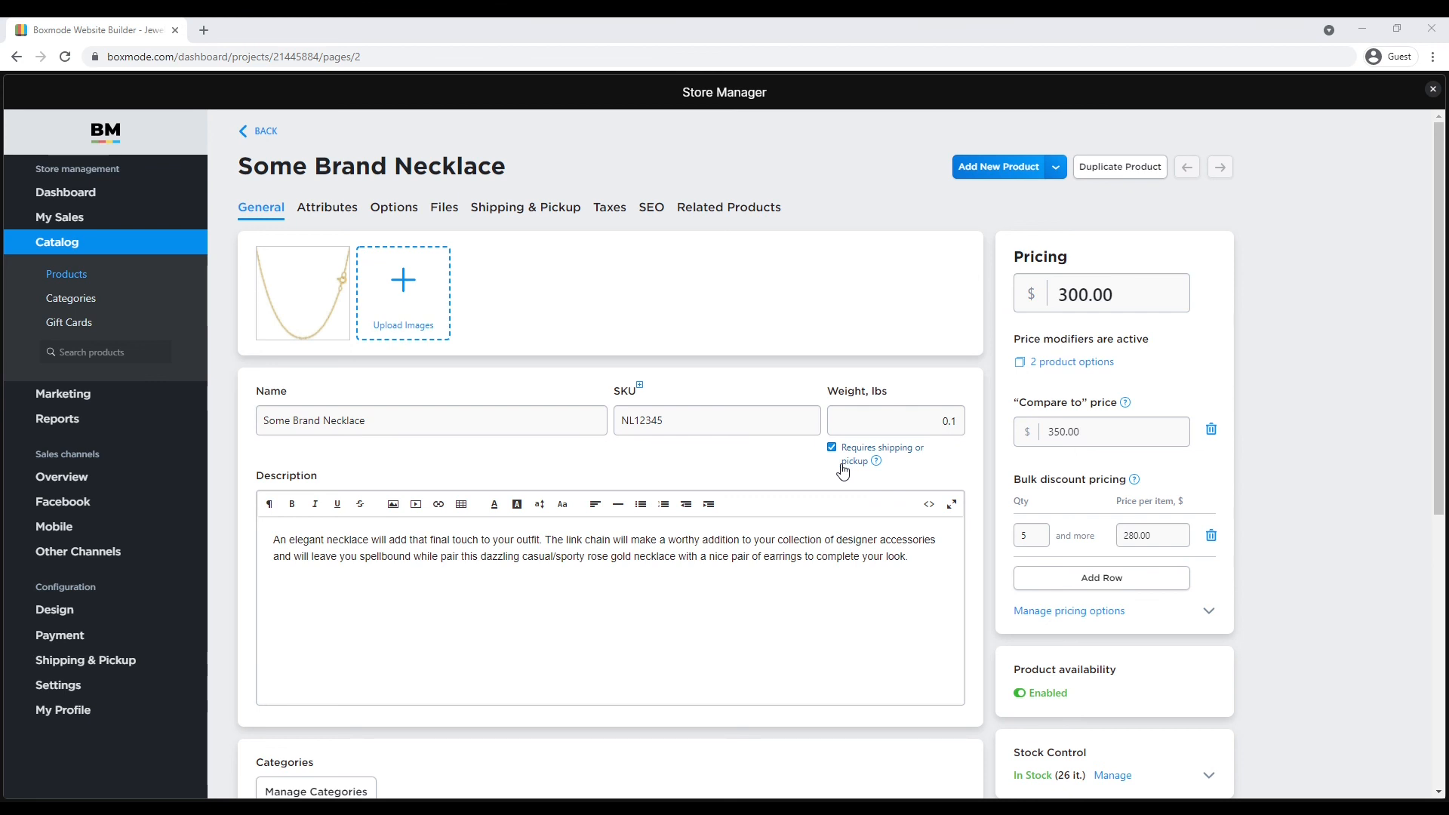
Step: In the shipping and pickup settings of Some Brand Necklace, choose to specify shipping methods for this product
click(539, 214)
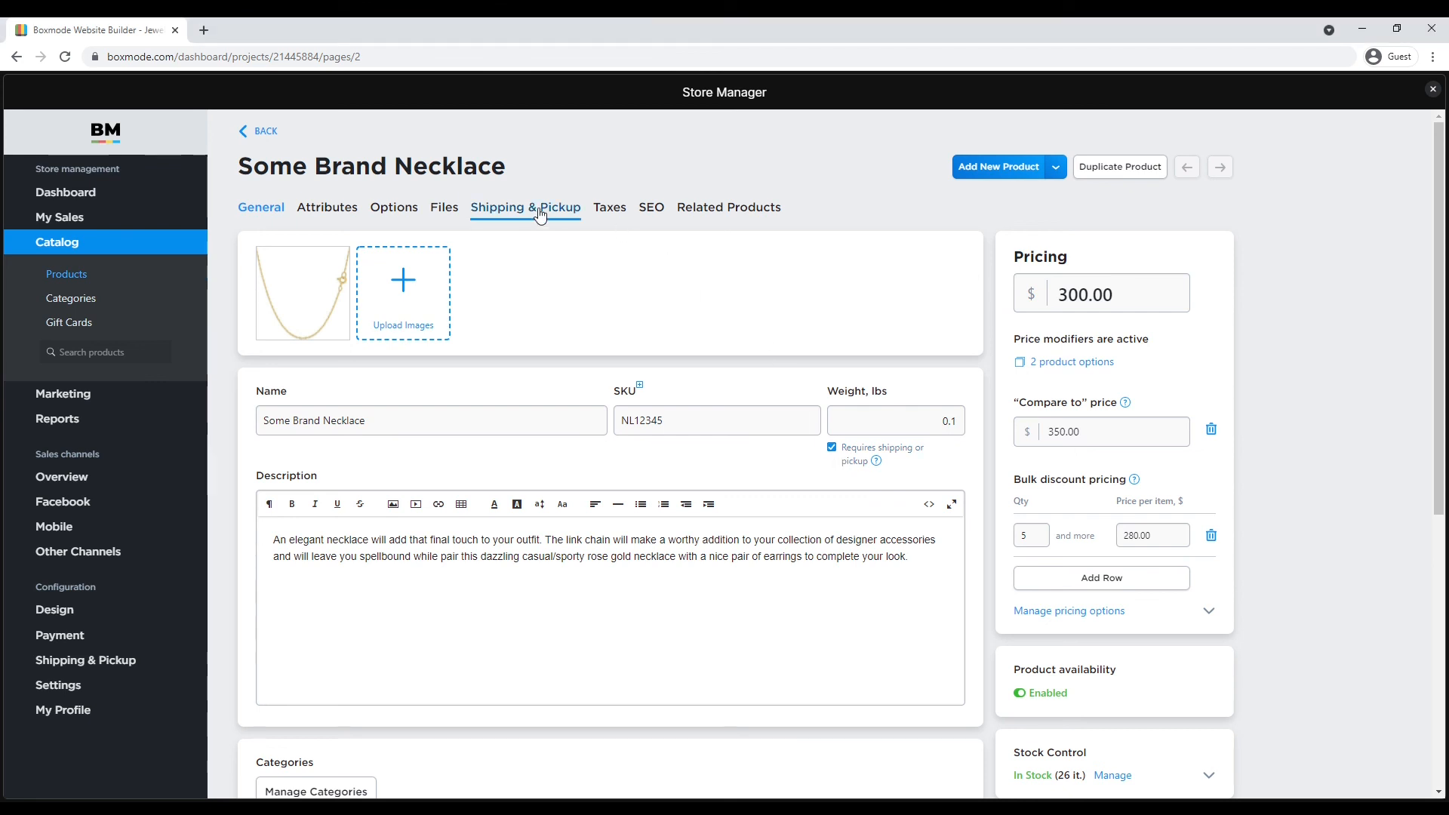
scroll(493, 415, down, 3)
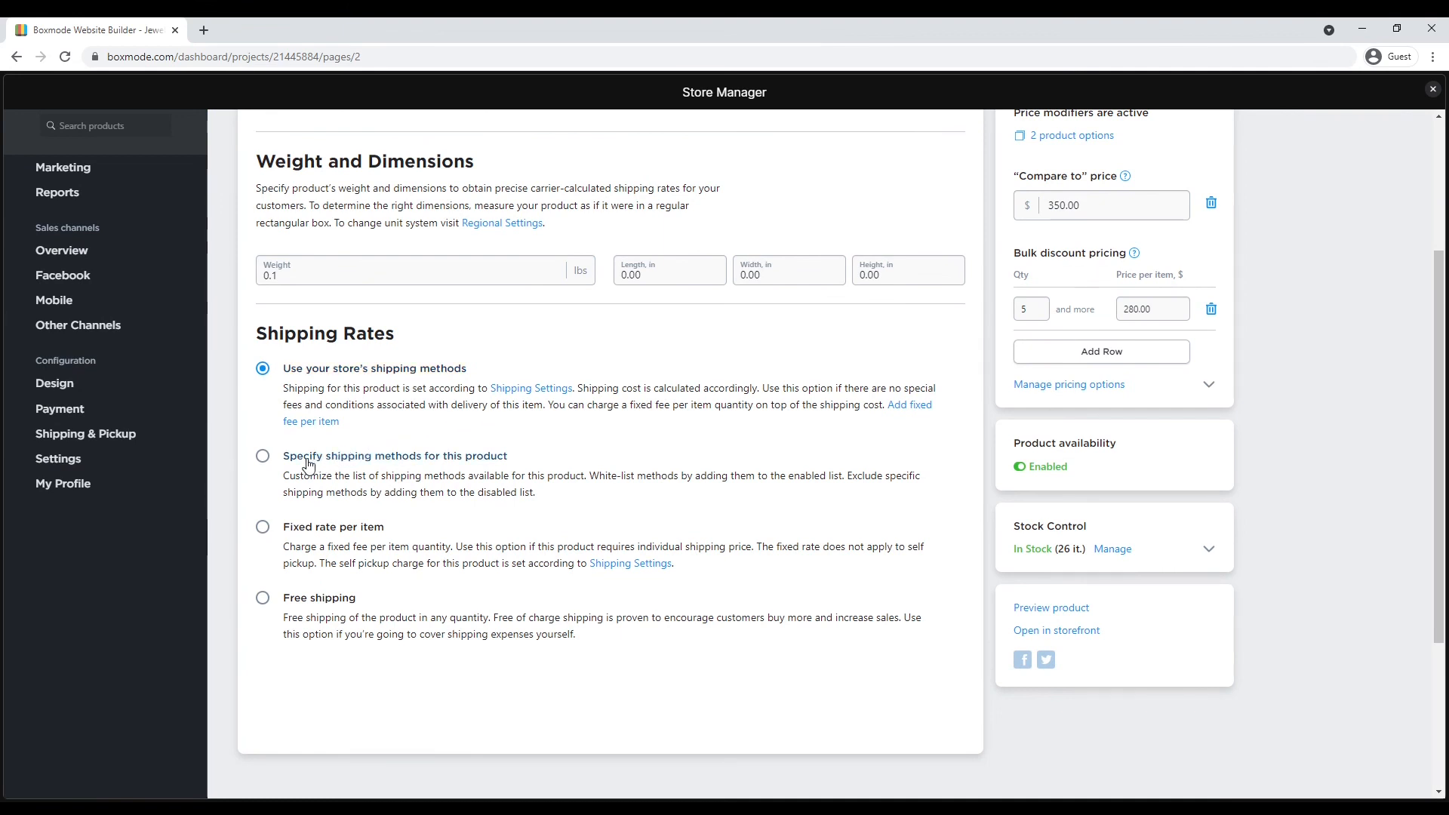
click(264, 460)
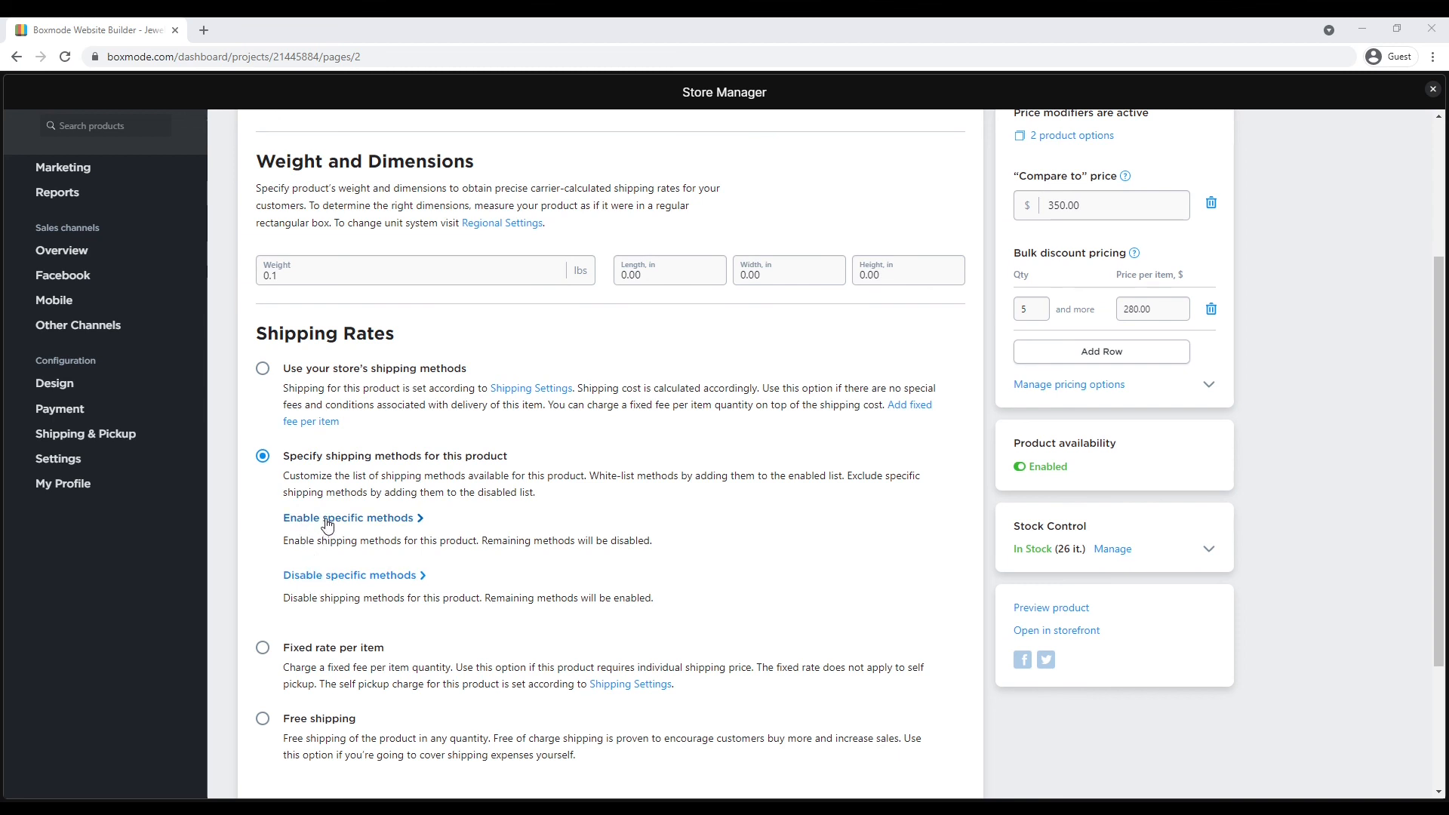
Step: Set the necklace's shipping dimensions to 12 in length, 12 in width and 10 in height
scroll(327, 526, up, 2)
click(315, 425)
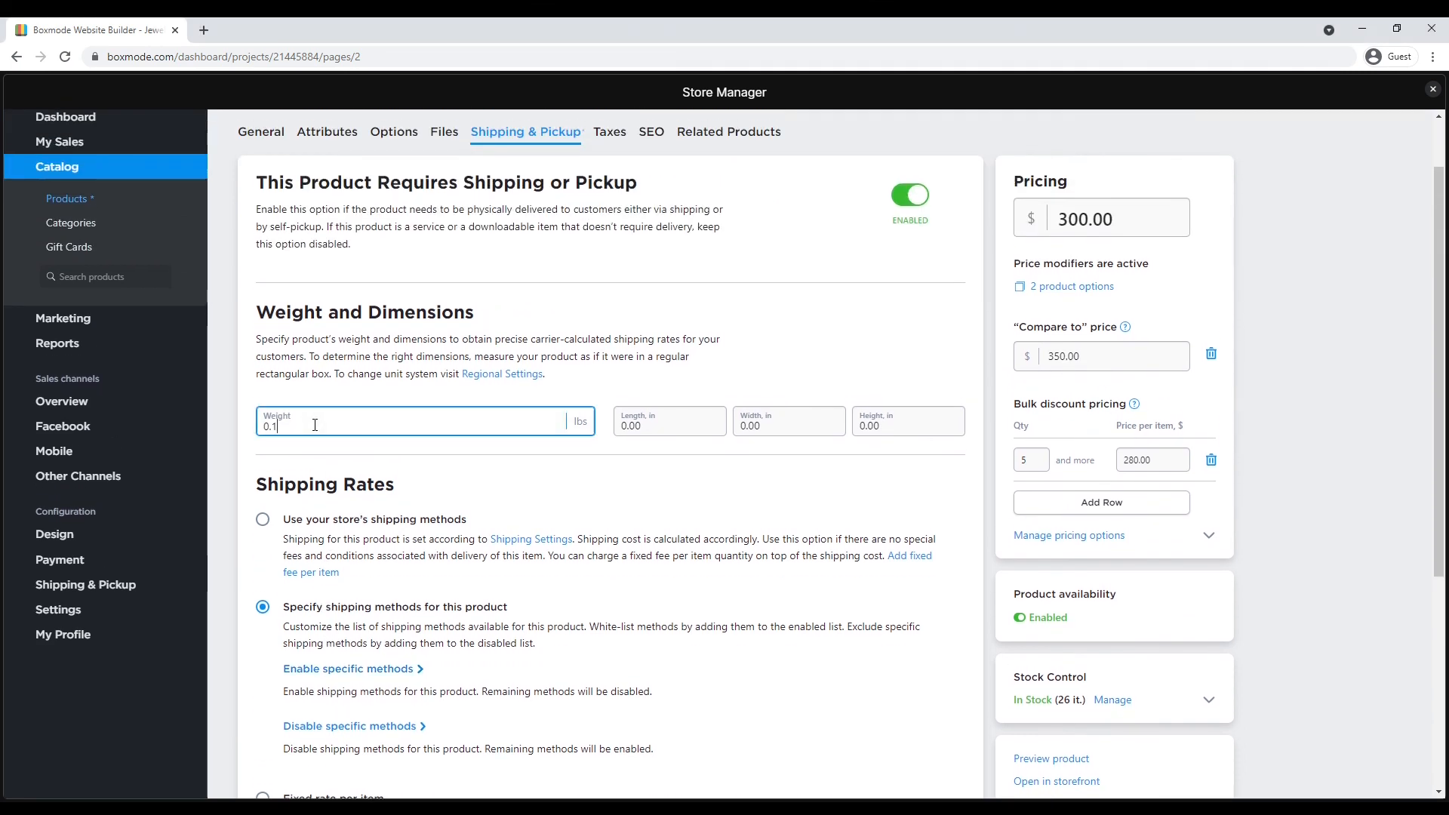
click(638, 425)
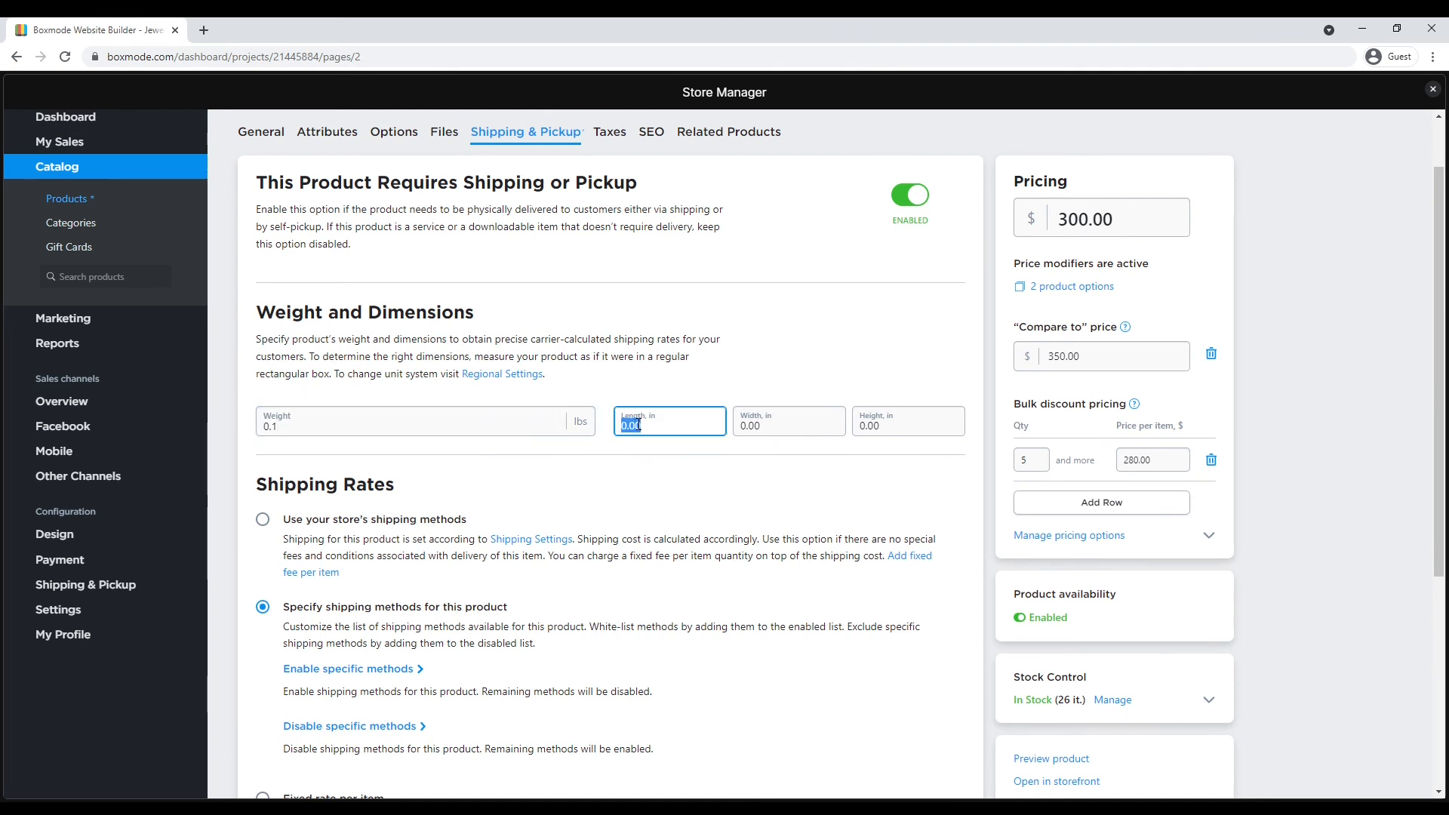
text(12)
click(780, 431)
text(12)
click(872, 421)
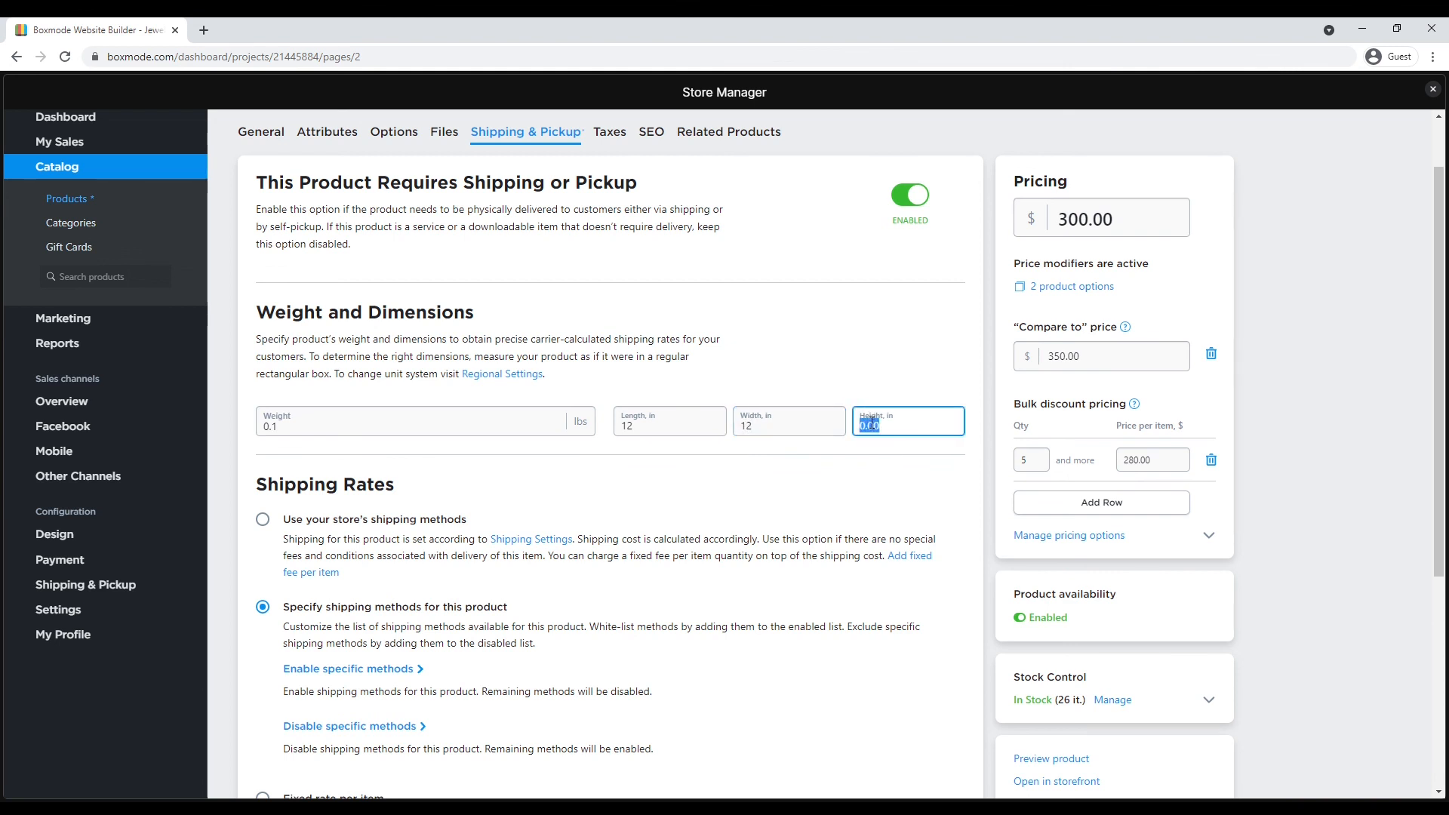
text(10)
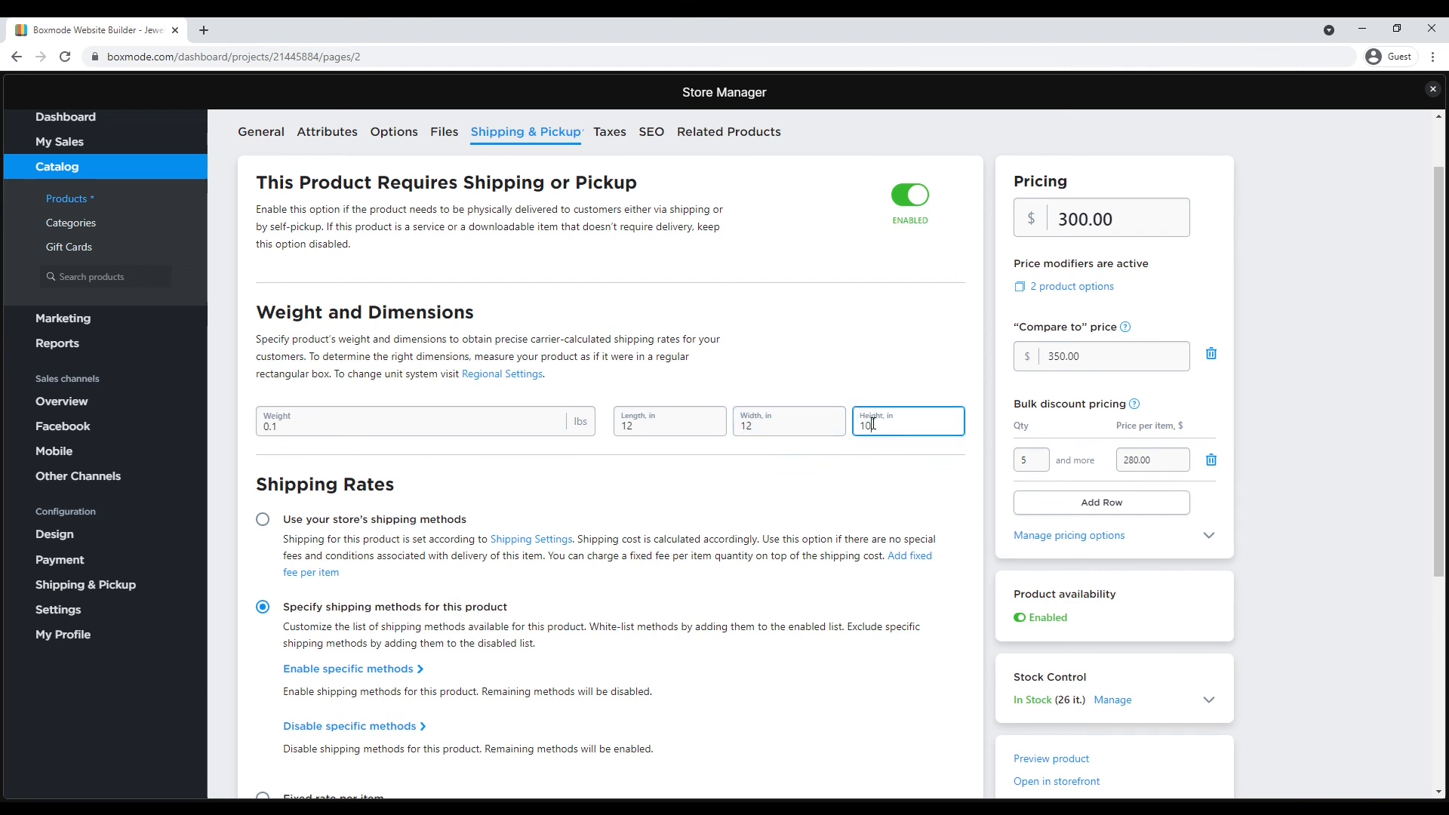